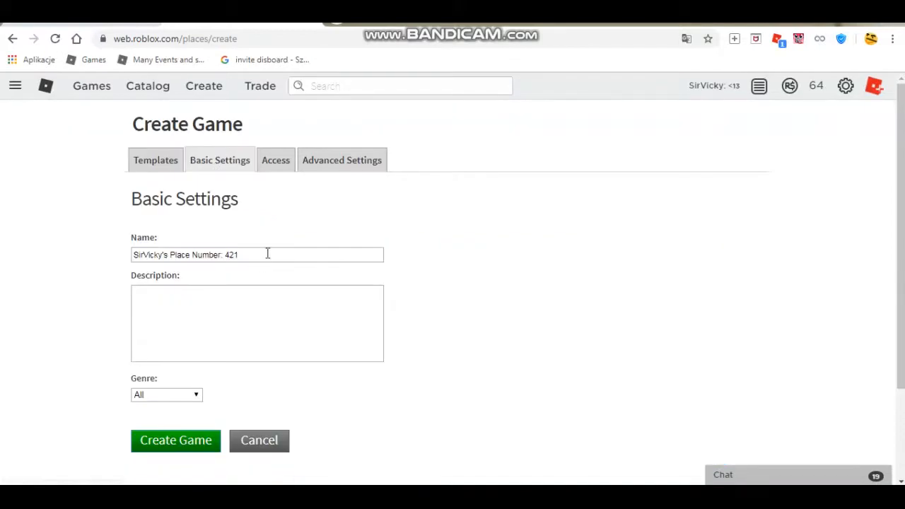
- Try to create the game with the name "Youtube"
{"action": "left_click_drag", "start_coordinate": [267, 252], "coordinate": [38, 217]}
{"action": "key", "text": "BackSpace"}
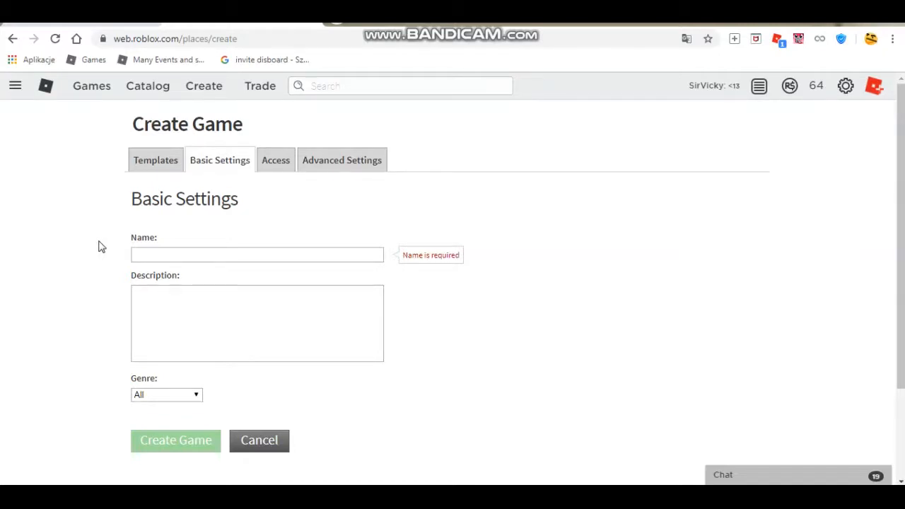
{"action": "type", "text": "Youtube"}
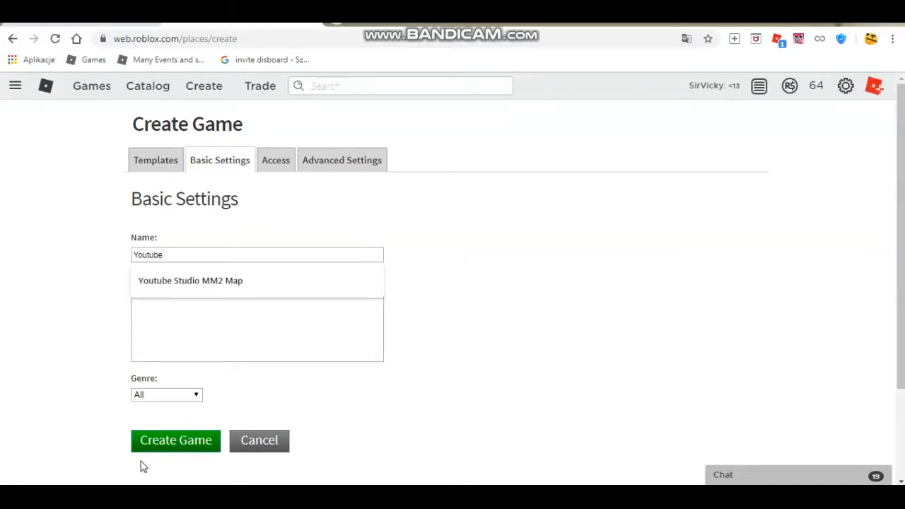
{"action": "left_click", "coordinate": [152, 450]}
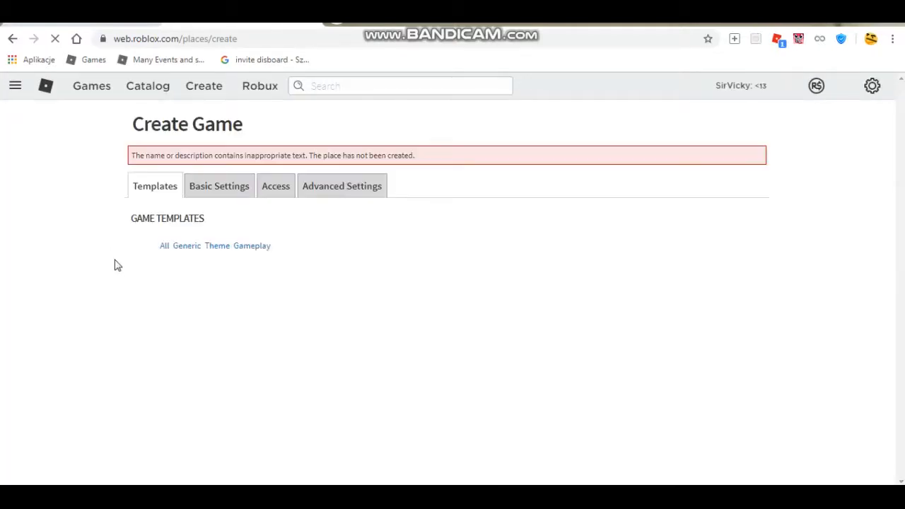
- Create the game with the name "you know" and open it for editing in Roblox Studio
{"action": "left_click_drag", "start_coordinate": [257, 280], "coordinate": [4, 230]}
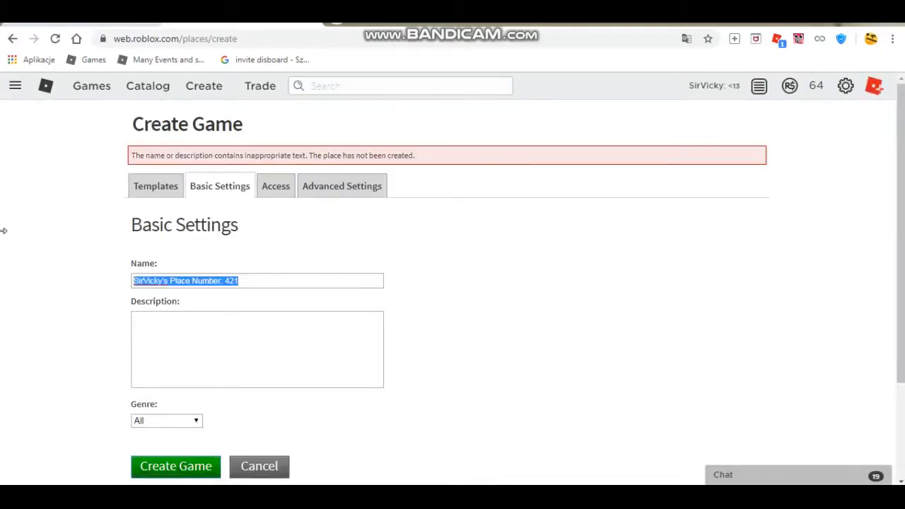
{"action": "key", "text": "BackSpace"}
{"action": "type", "text": "you know"}
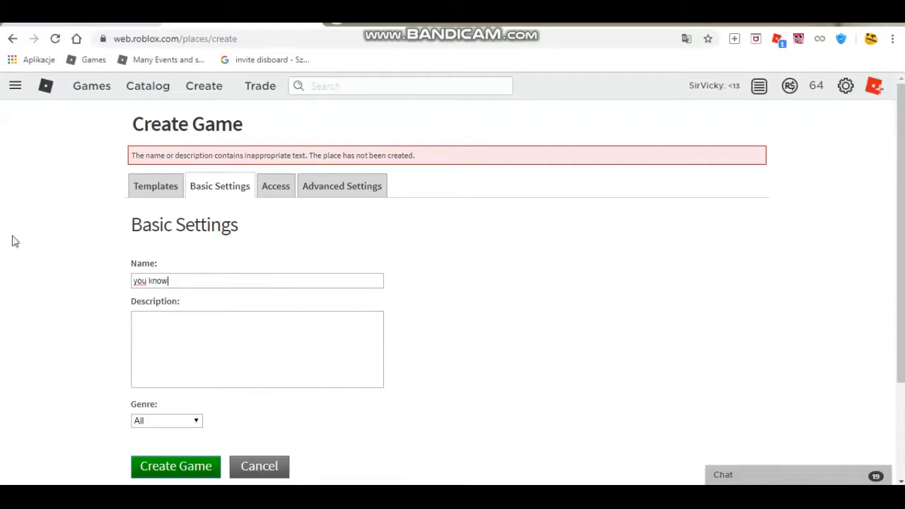
{"action": "left_click", "coordinate": [203, 471]}
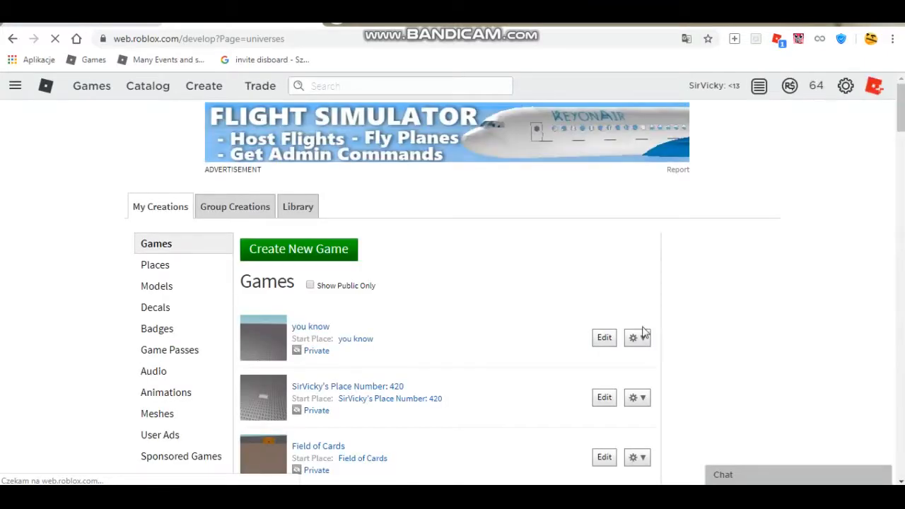
{"action": "left_click", "coordinate": [600, 339]}
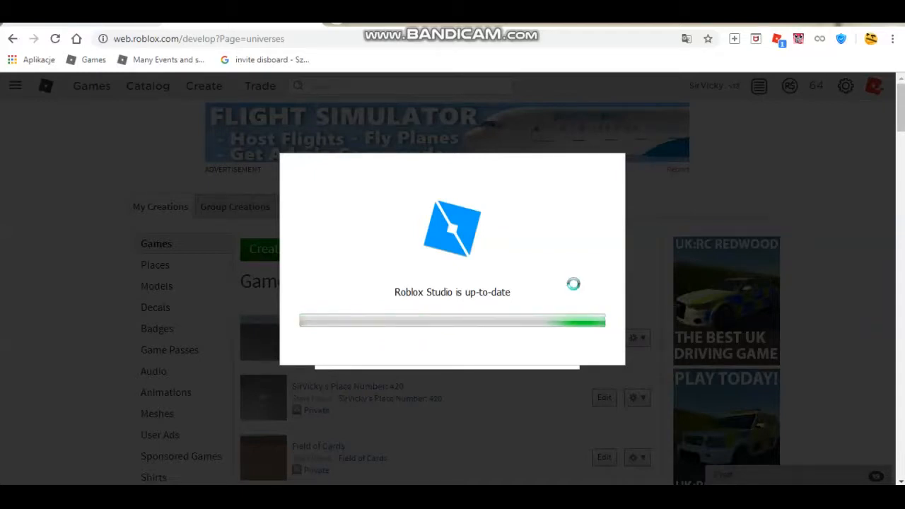
- Search the web for "f3x plugin roblox" in a new browser page
{"action": "left_click", "coordinate": [338, 28]}
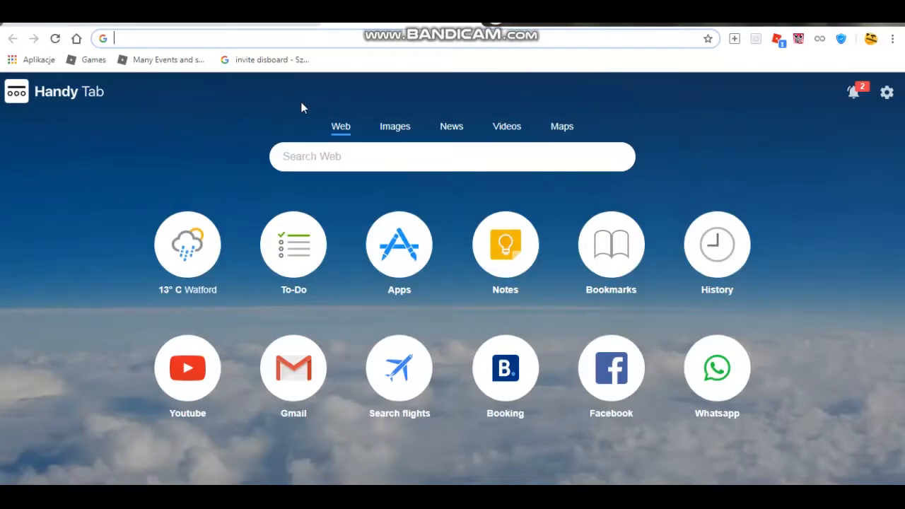
{"action": "type", "text": "f3x"}
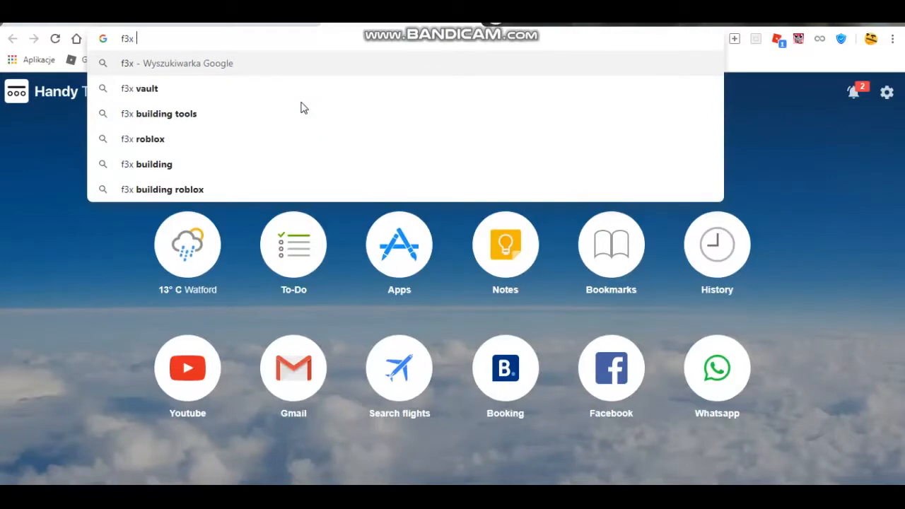
{"action": "key", "text": "BackSpace"}
{"action": "key", "text": "BackSpace"}
{"action": "key", "text": "BackSpace"}
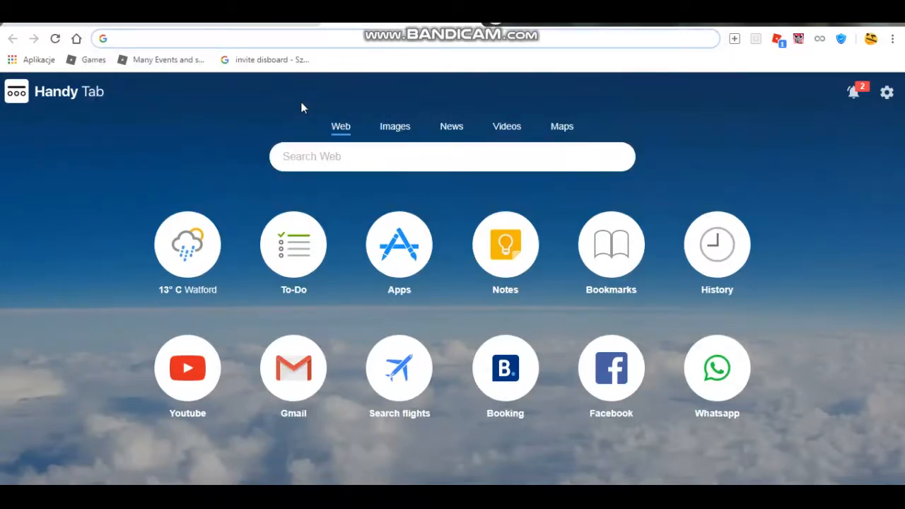
{"action": "type", "text": "f3x plugin "}
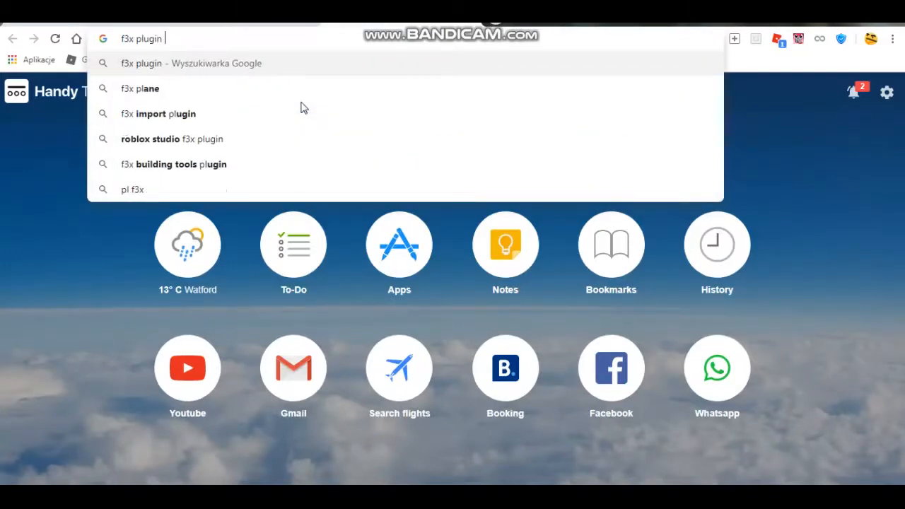
{"action": "type", "text": "roblox"}
{"action": "key", "text": "Return"}
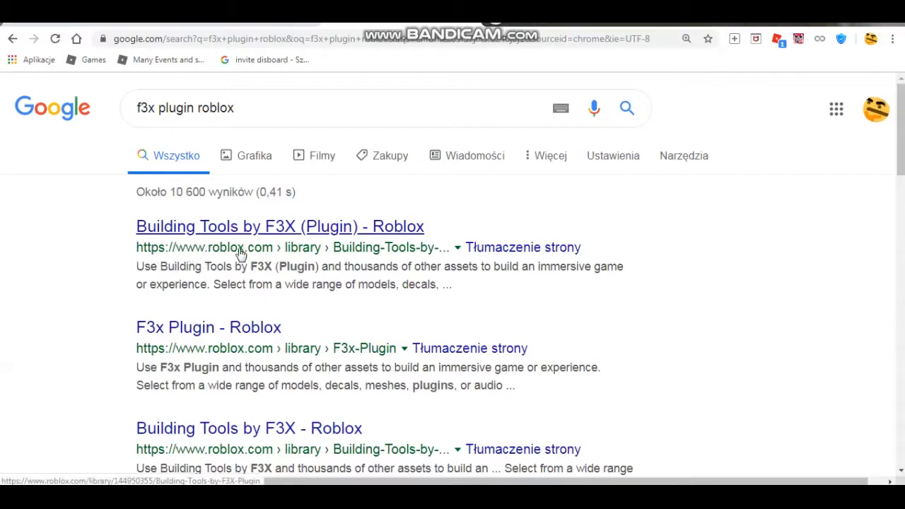
- Install Building Tools by F3X (Plugin) from its Roblox library page and close the installation window
{"action": "left_click", "coordinate": [292, 232]}
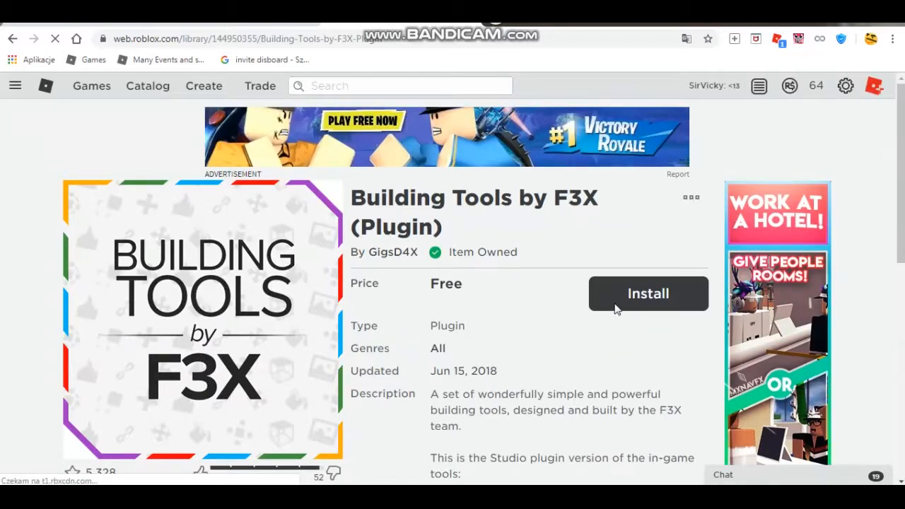
{"action": "left_click", "coordinate": [647, 295]}
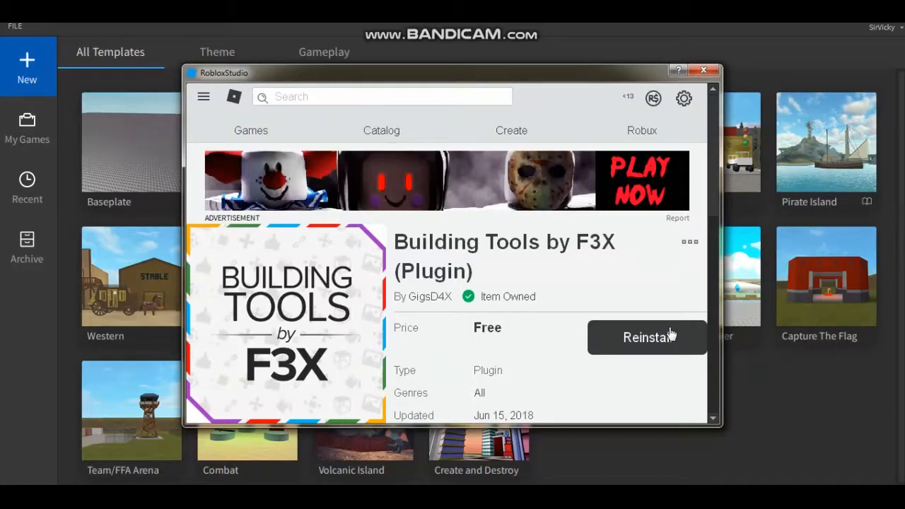
{"action": "left_click", "coordinate": [702, 72]}
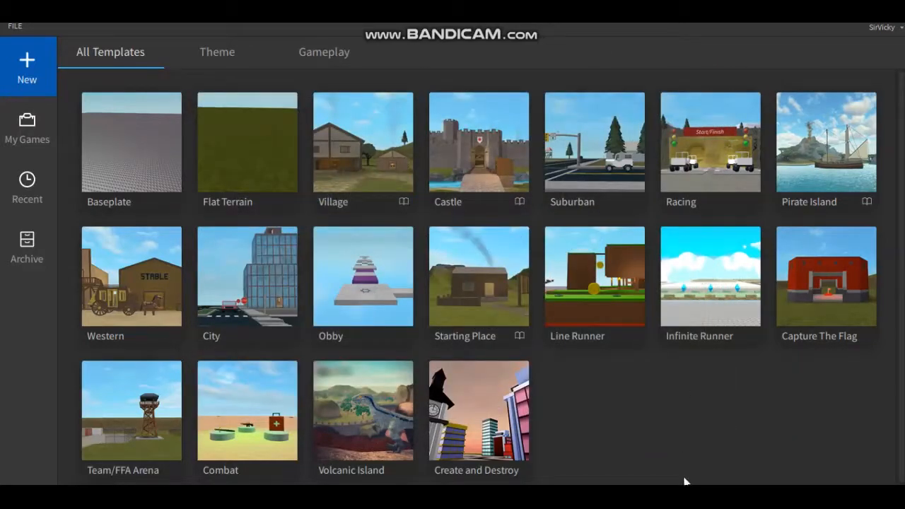
- Switch to the "you know" place in Roblox Studio, closing the spare template window and the Output pane
{"action": "mouse_move", "coordinate": [693, 478]}
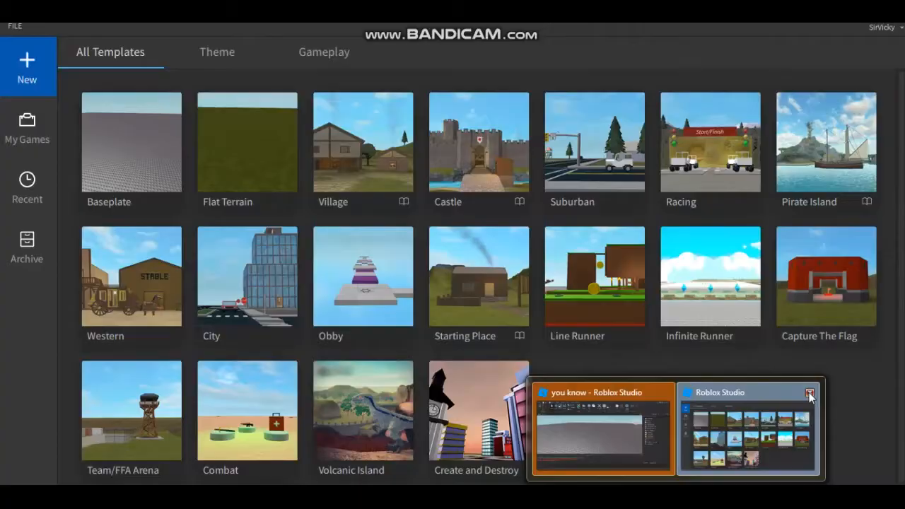
{"action": "left_click", "coordinate": [809, 393]}
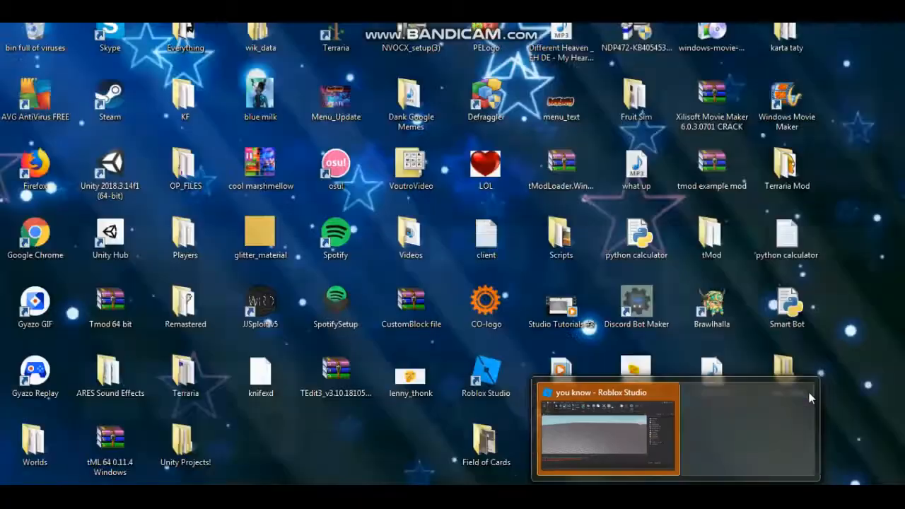
{"action": "left_click", "coordinate": [622, 432]}
{"action": "right_click_drag", "start_coordinate": [494, 253], "coordinate": [452, 253]}
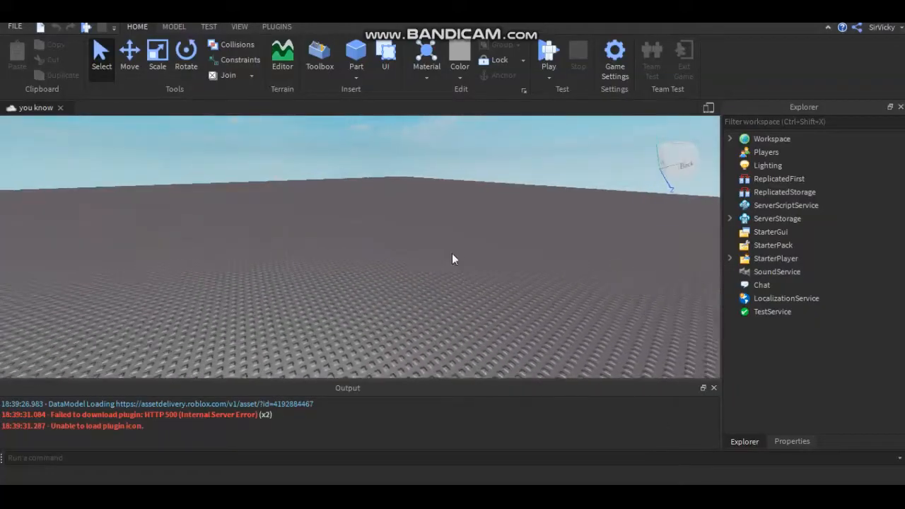
{"action": "left_click", "coordinate": [715, 388]}
- Check the installed plugins list for Building Tools by F3X and its status, and return to the place view
{"action": "left_click", "coordinate": [278, 29]}
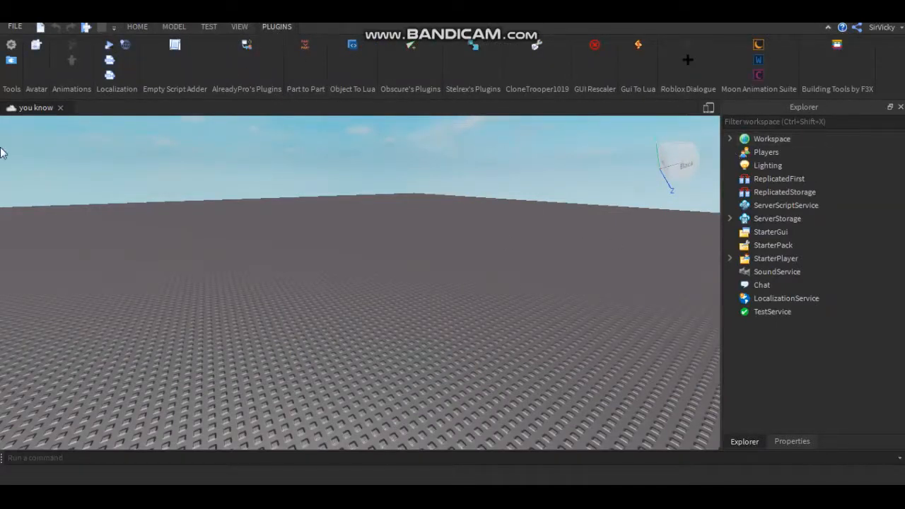
{"action": "left_click", "coordinate": [11, 45]}
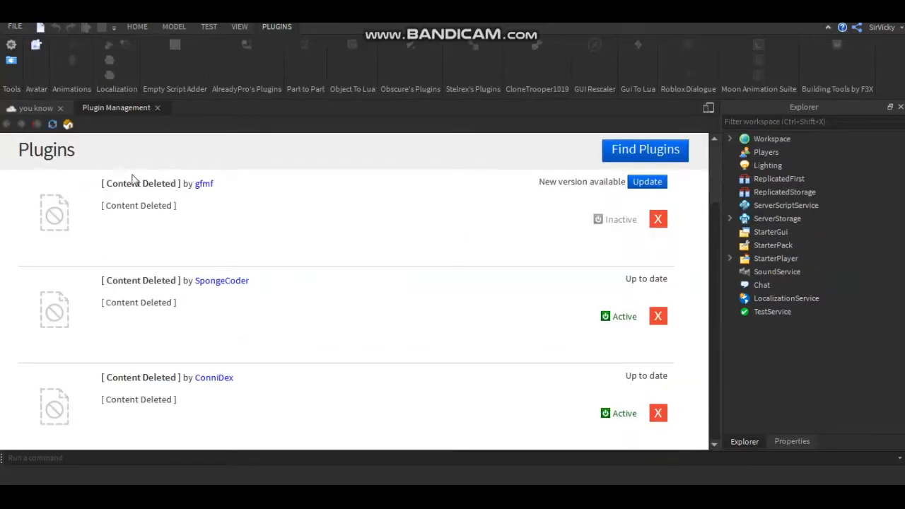
{"action": "scroll", "coordinate": [297, 240], "scroll_direction": "down", "scroll_amount": 12}
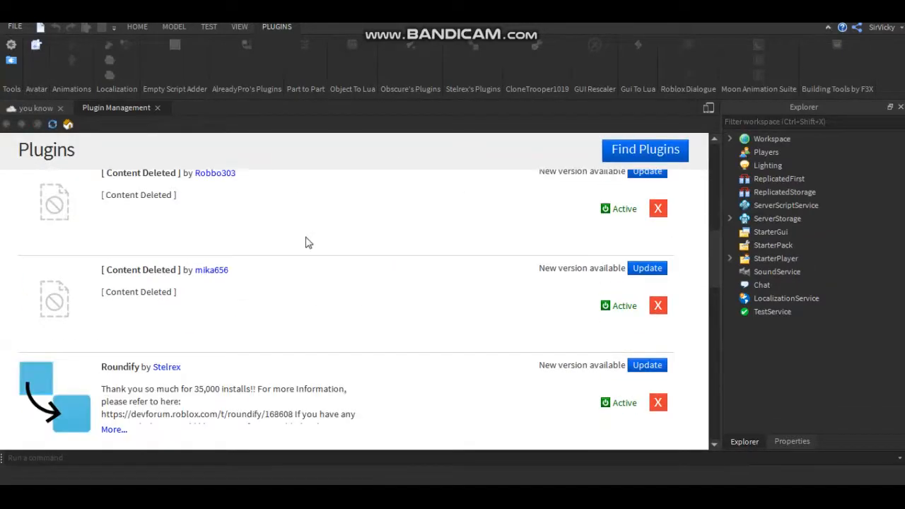
{"action": "scroll", "coordinate": [307, 242], "scroll_direction": "down", "scroll_amount": 2}
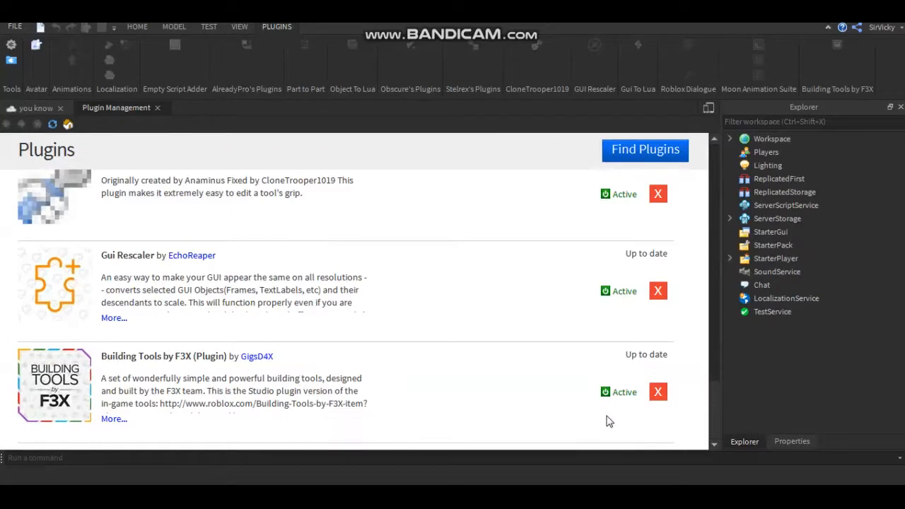
{"action": "scroll", "coordinate": [493, 363], "scroll_direction": "up", "scroll_amount": 14}
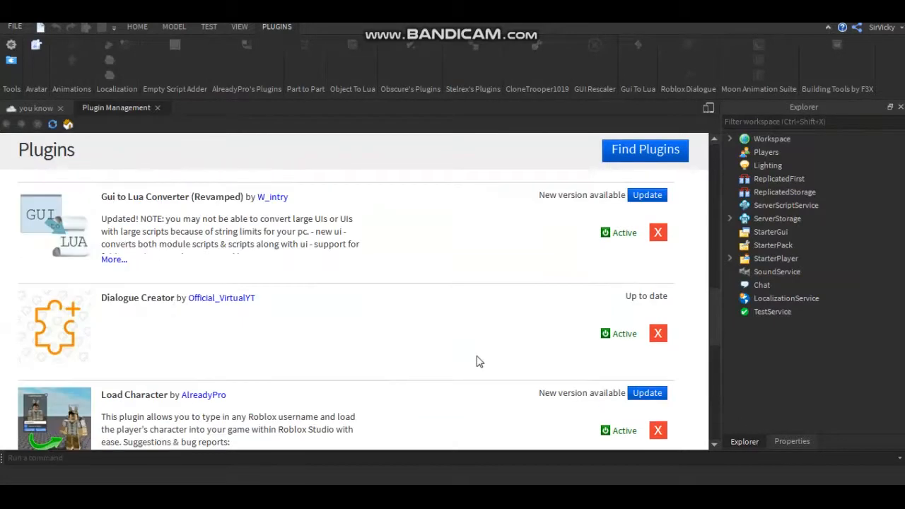
{"action": "left_click", "coordinate": [27, 114]}
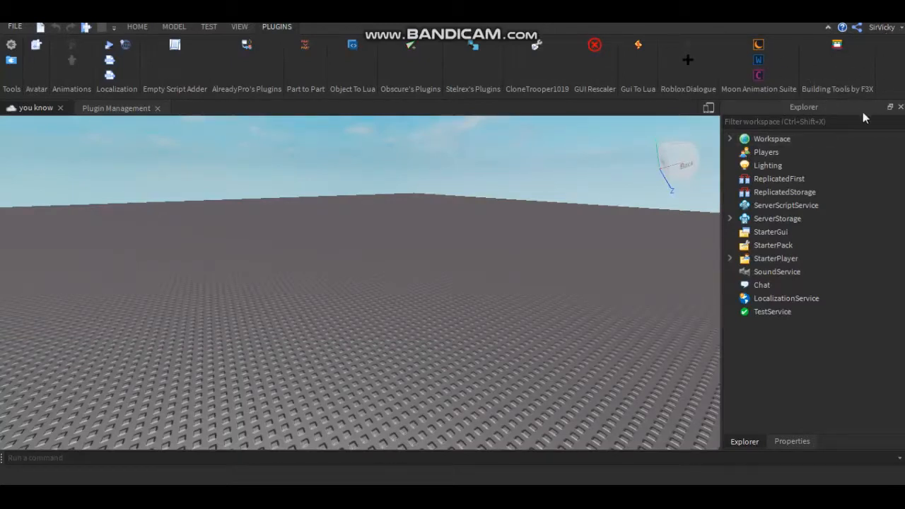
- Activate Building Tools by F3X in the place and dismiss its HttpService notice
{"action": "left_click", "coordinate": [844, 46]}
{"action": "left_click", "coordinate": [842, 55]}
{"action": "right_click_drag", "start_coordinate": [536, 343], "coordinate": [563, 321]}
{"action": "key", "text": "s"}
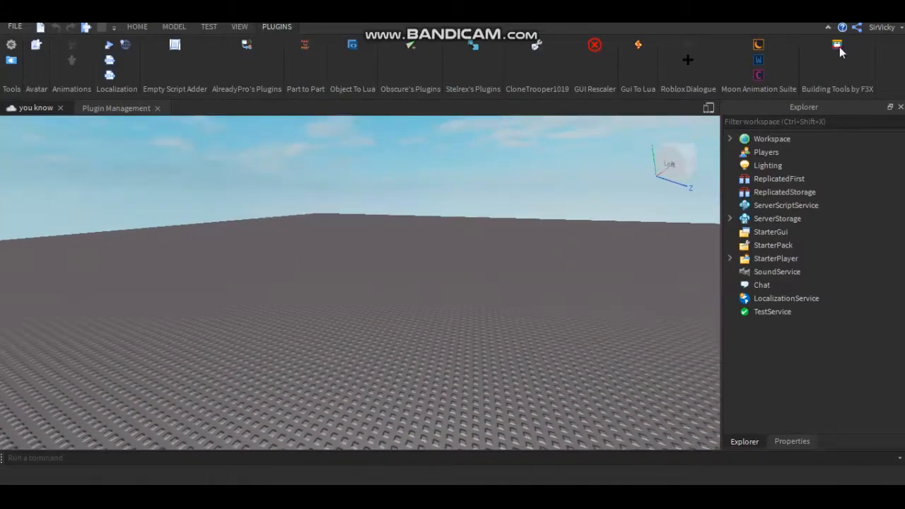
{"action": "left_click", "coordinate": [839, 46]}
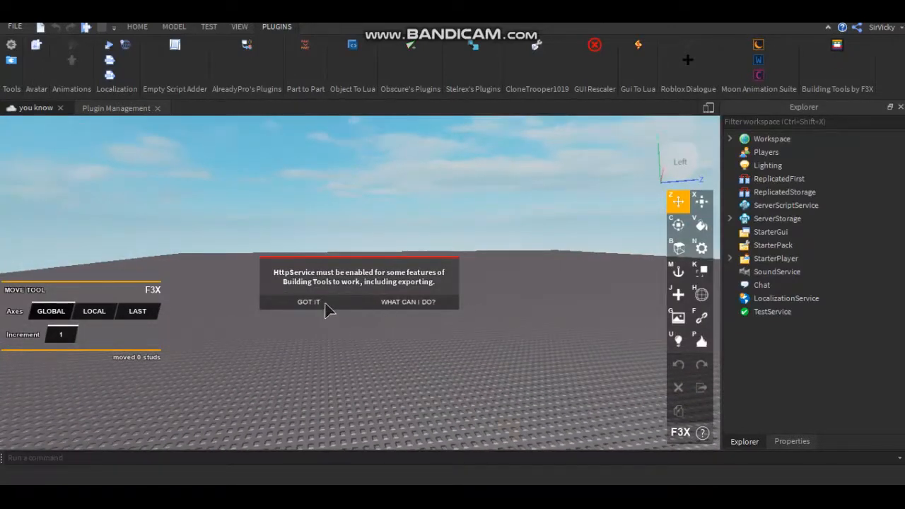
{"action": "left_click", "coordinate": [309, 302]}
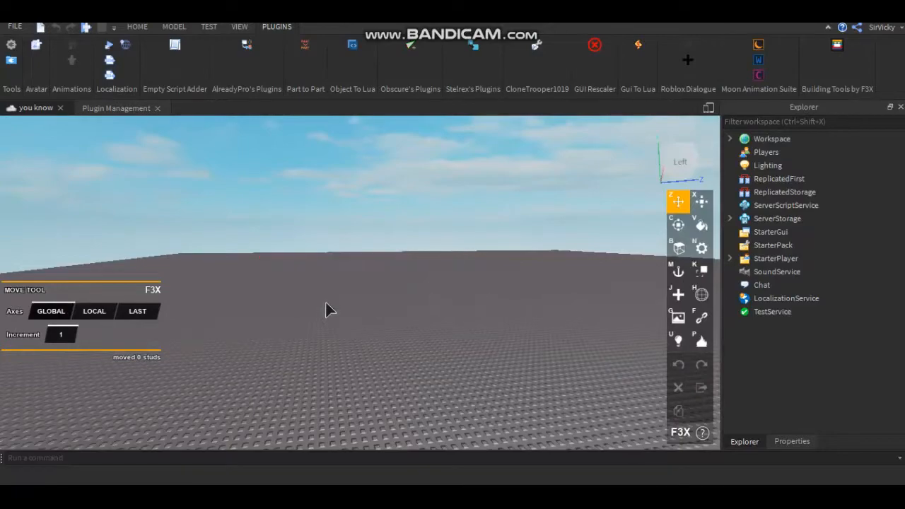
- Examine the F3X toolset by switching among the Move, Resize, Paint and Collision tools and reading their descriptions
{"action": "right_click_drag", "start_coordinate": [390, 366], "coordinate": [394, 369]}
{"action": "key", "text": "w"}
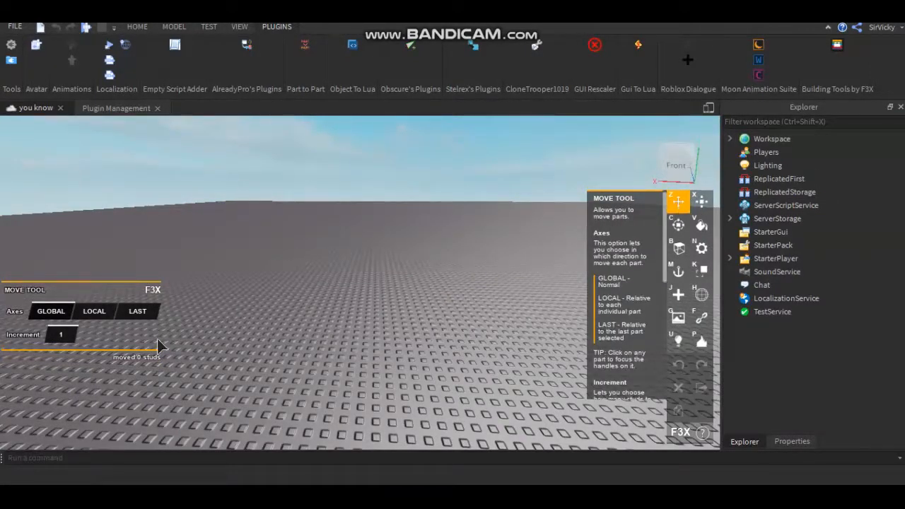
{"action": "right_click_drag", "start_coordinate": [339, 311], "coordinate": [346, 322]}
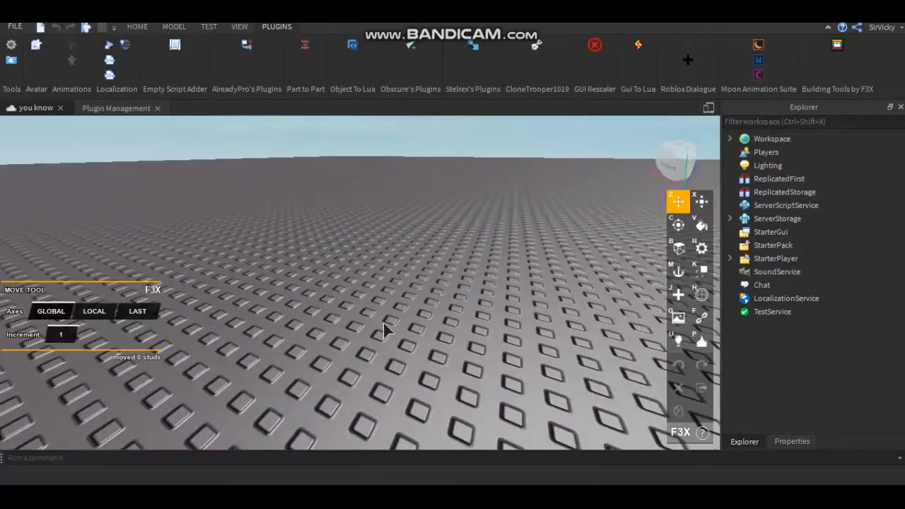
{"action": "key", "text": "x"}
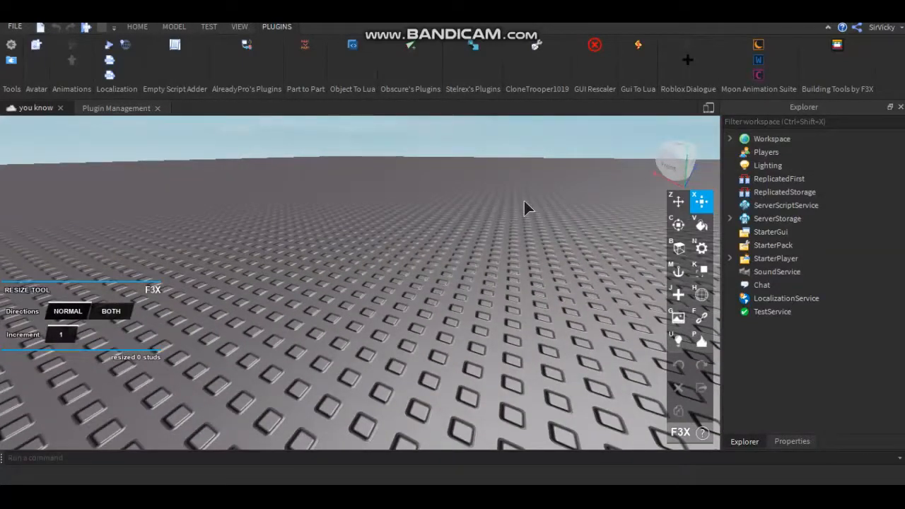
{"action": "key", "text": "z"}
{"action": "key", "text": "x"}
{"action": "key", "text": "z"}
{"action": "mouse_move", "coordinate": [699, 208]}
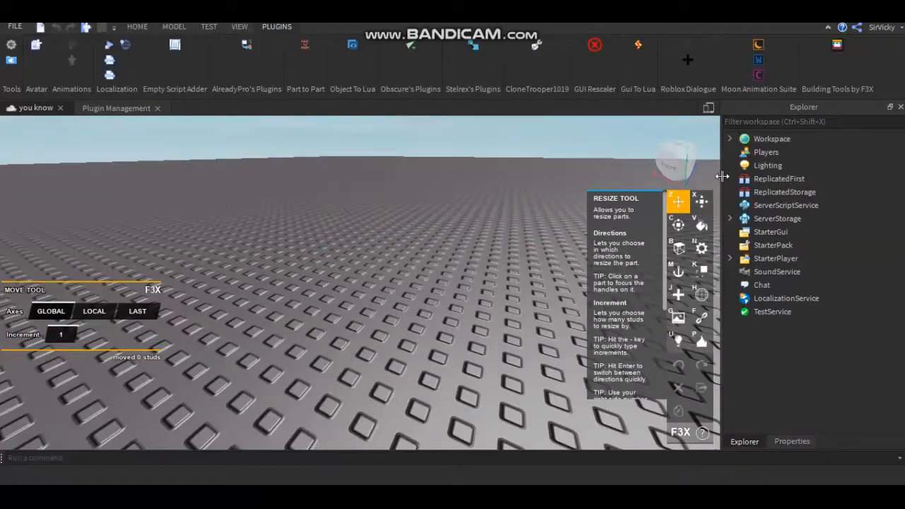
{"action": "key", "text": "x"}
{"action": "left_click", "coordinate": [675, 226]}
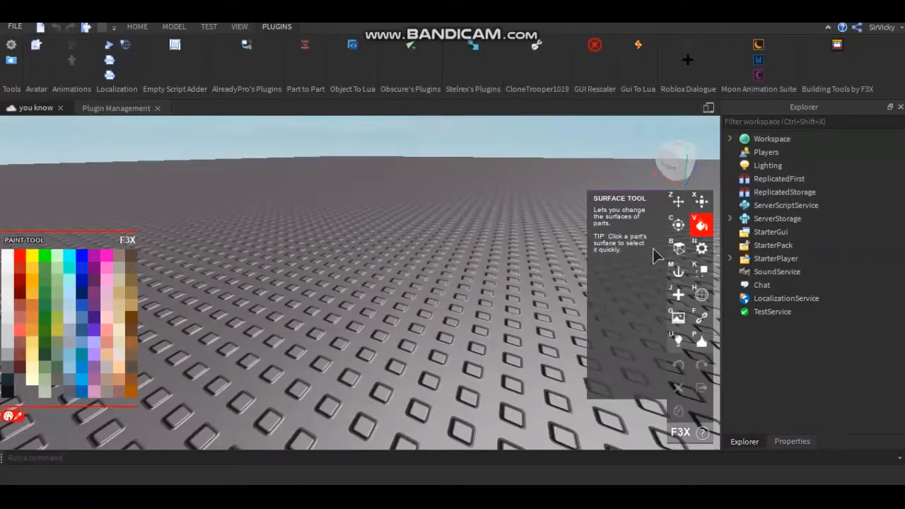
{"action": "key", "text": "k"}
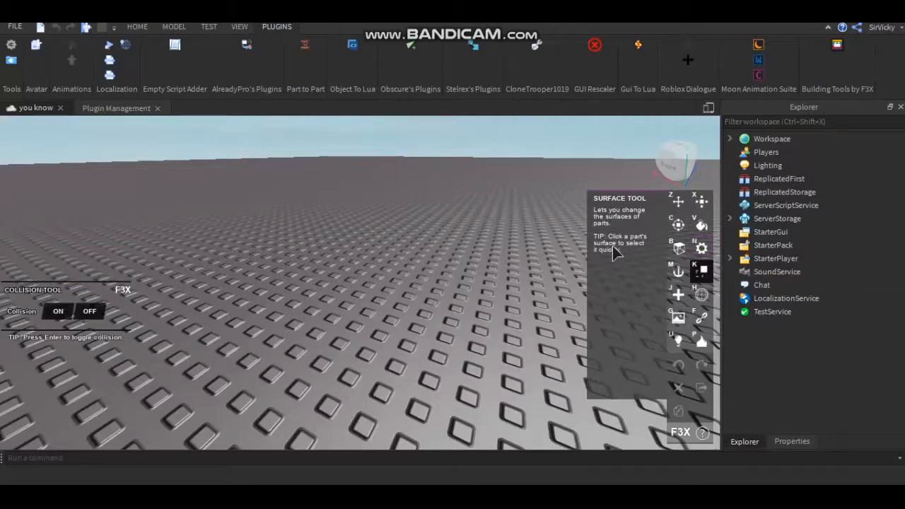
- Place a Normal part on the baseplate with the F3X New Part tool and activate the Move tool for it
{"action": "key", "text": "j"}
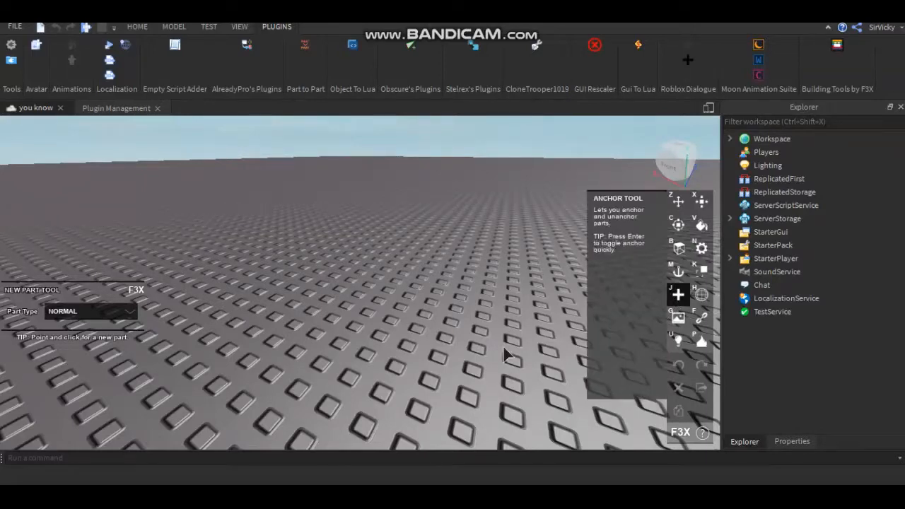
{"action": "left_click", "coordinate": [320, 268]}
{"action": "right_click_drag", "start_coordinate": [510, 300], "coordinate": [510, 300]}
{"action": "scroll", "coordinate": [411, 379], "scroll_direction": "up", "scroll_amount": 5}
{"action": "scroll", "coordinate": [414, 372], "scroll_direction": "down", "scroll_amount": 5}
{"action": "right_click_drag", "start_coordinate": [461, 348], "coordinate": [454, 317]}
{"action": "scroll", "coordinate": [457, 347], "scroll_direction": "up", "scroll_amount": 1}
{"action": "key", "text": "x"}
{"action": "key", "text": "z"}
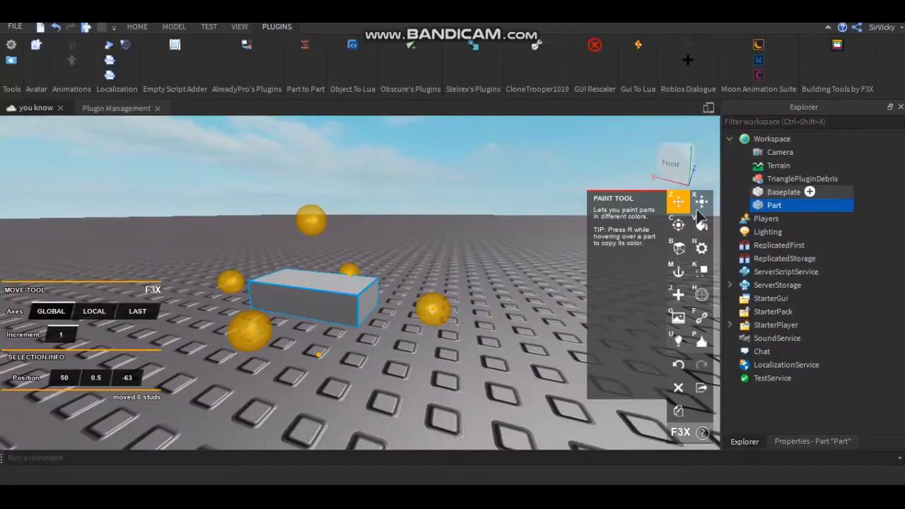
- Move the part along the global X axis in 1-stud increments to X position 47
{"action": "left_click_drag", "start_coordinate": [431, 311], "coordinate": [463, 305]}
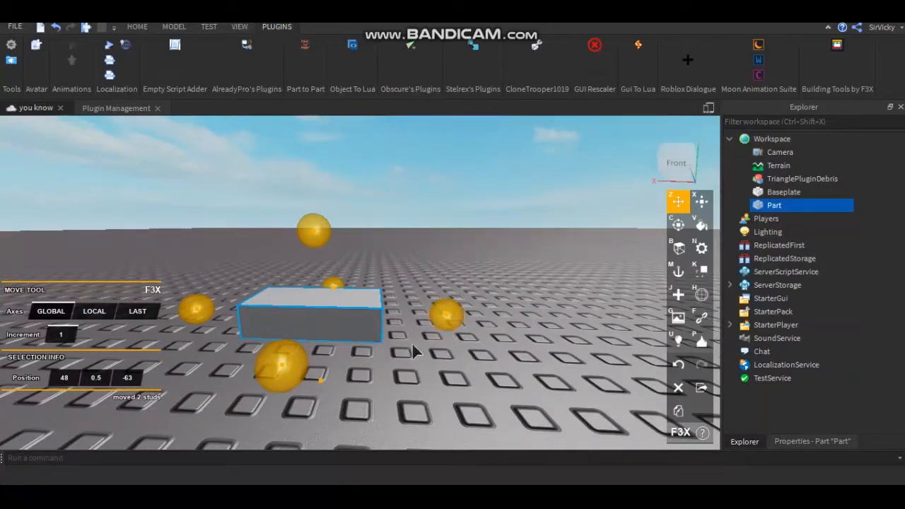
{"action": "right_click_drag", "start_coordinate": [404, 341], "coordinate": [409, 322]}
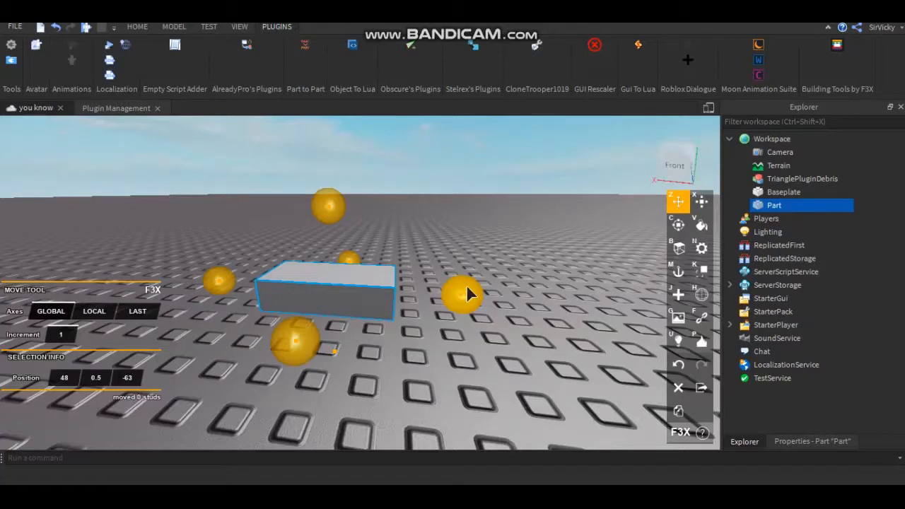
{"action": "left_click_drag", "start_coordinate": [470, 284], "coordinate": [497, 281]}
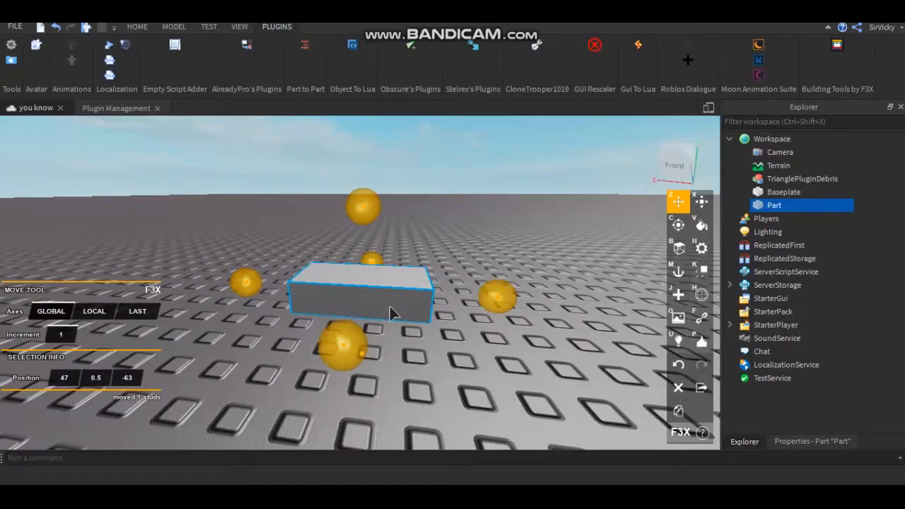
- Set the move increment to 2 and try moving the part along the X axis
{"action": "key", "text": "d"}
{"action": "right_click_drag", "start_coordinate": [447, 303], "coordinate": [394, 311]}
{"action": "key", "text": "w"}
{"action": "scroll", "coordinate": [395, 311], "scroll_direction": "down", "scroll_amount": 4}
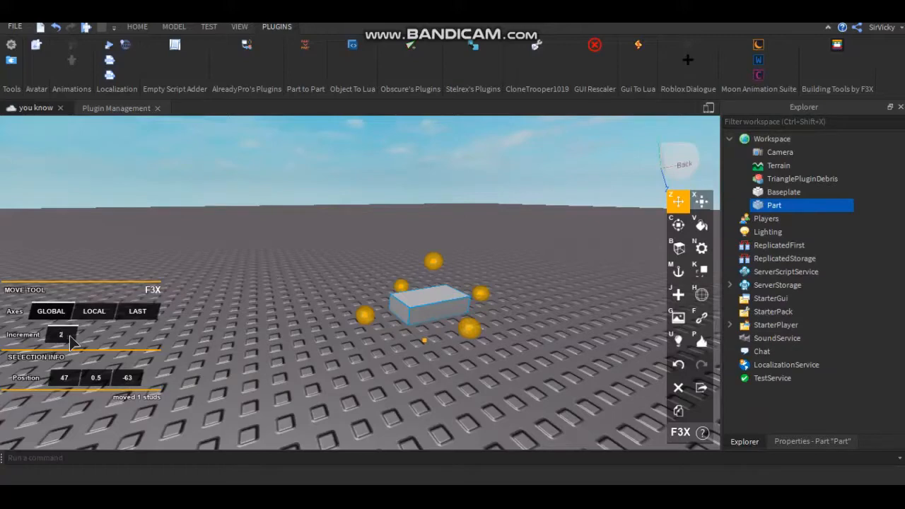
{"action": "scroll", "coordinate": [319, 355], "scroll_direction": "up", "scroll_amount": 8}
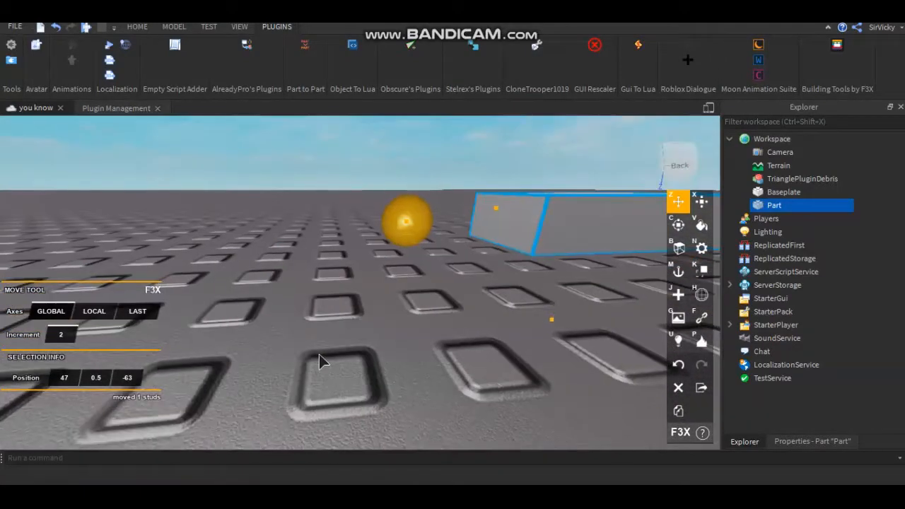
{"action": "right_click_drag", "start_coordinate": [490, 275], "coordinate": [485, 227]}
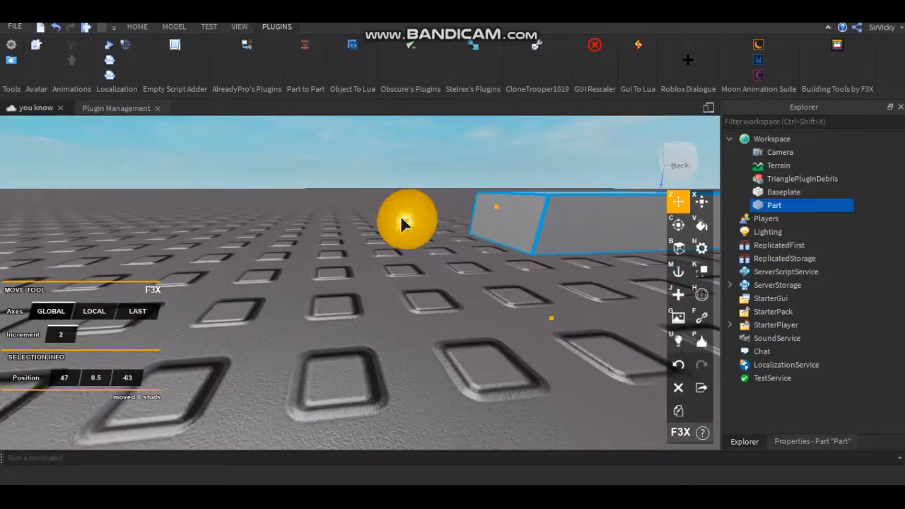
{"action": "mouse_move", "coordinate": [374, 220]}
{"action": "left_mouse_down"}
{"action": "mouse_move", "coordinate": [355, 222]}
{"action": "mouse_move", "coordinate": [387, 216]}
{"action": "mouse_move", "coordinate": [347, 223]}
{"action": "mouse_move", "coordinate": [385, 214]}
{"action": "left_mouse_up"}
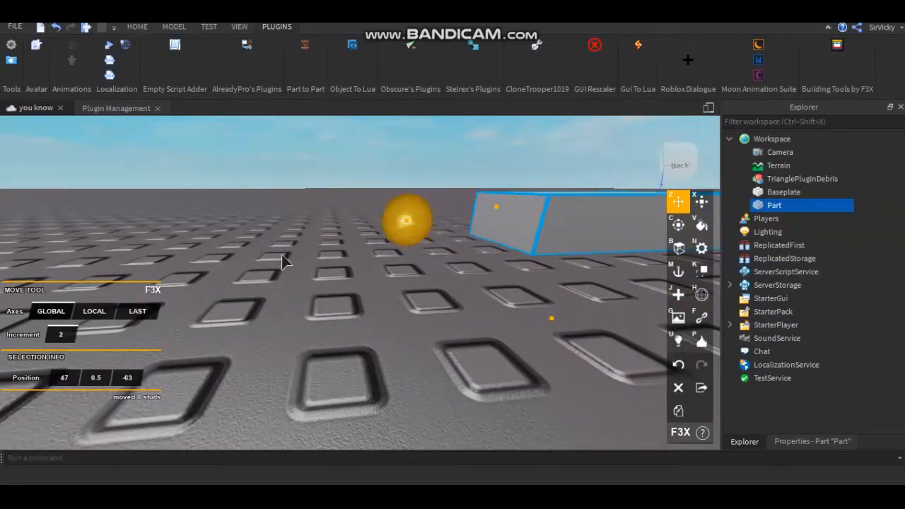
- Set the move increment to 0.1 and shift the part along the X axis to position 45.5
{"action": "right_click_drag", "start_coordinate": [139, 323], "coordinate": [171, 311]}
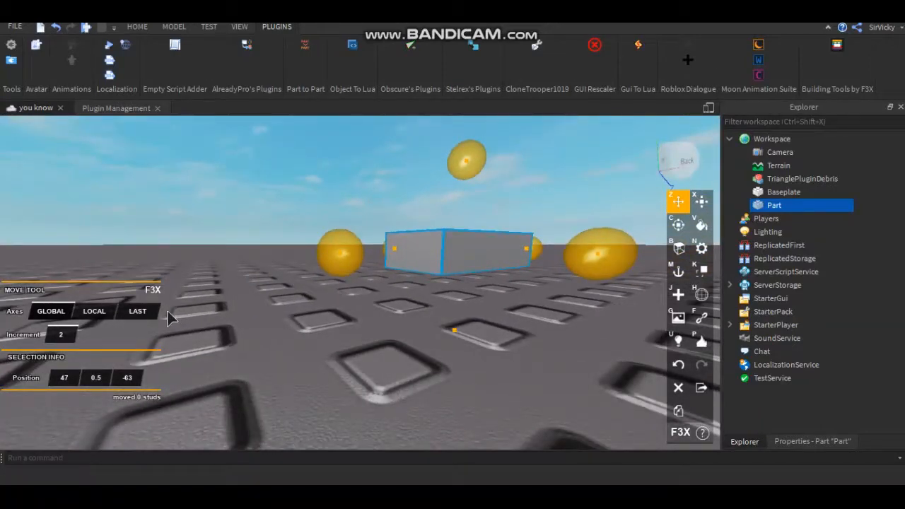
{"action": "right_click_drag", "start_coordinate": [168, 310], "coordinate": [430, 306]}
{"action": "left_click", "coordinate": [393, 339]}
{"action": "left_click", "coordinate": [484, 244]}
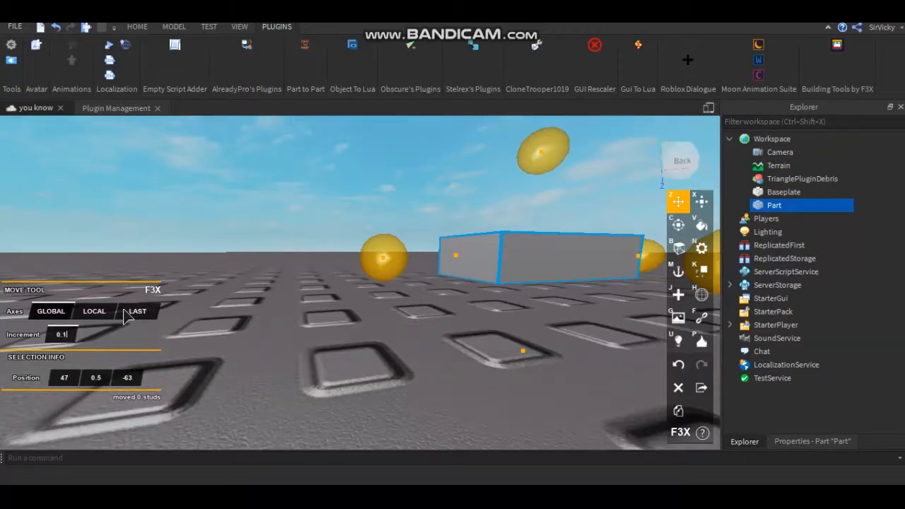
{"action": "right_click_drag", "start_coordinate": [250, 323], "coordinate": [266, 319]}
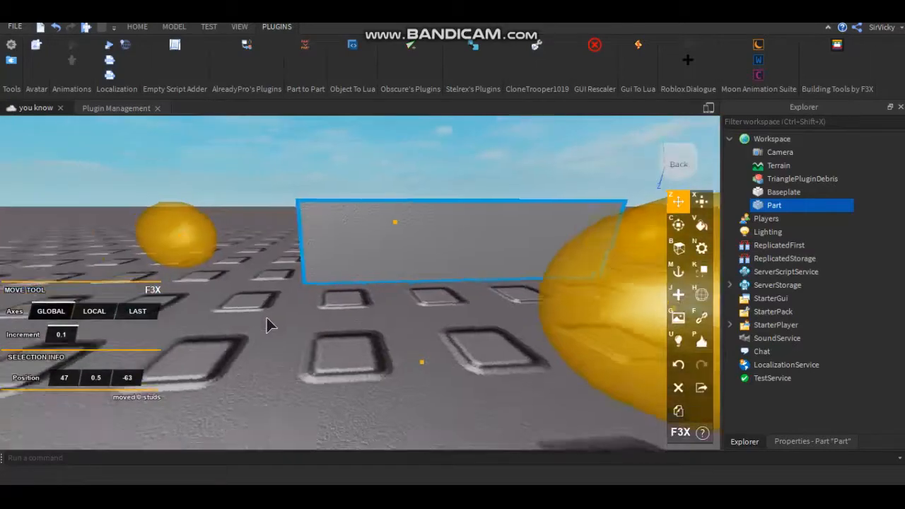
{"action": "scroll", "coordinate": [266, 319], "scroll_direction": "down", "scroll_amount": 5}
{"action": "scroll", "coordinate": [389, 309], "scroll_direction": "up", "scroll_amount": 5}
{"action": "right_click_drag", "start_coordinate": [277, 282], "coordinate": [277, 281]}
{"action": "right_click_drag", "start_coordinate": [366, 226], "coordinate": [367, 228]}
{"action": "left_click_drag", "start_coordinate": [348, 195], "coordinate": [323, 197]}
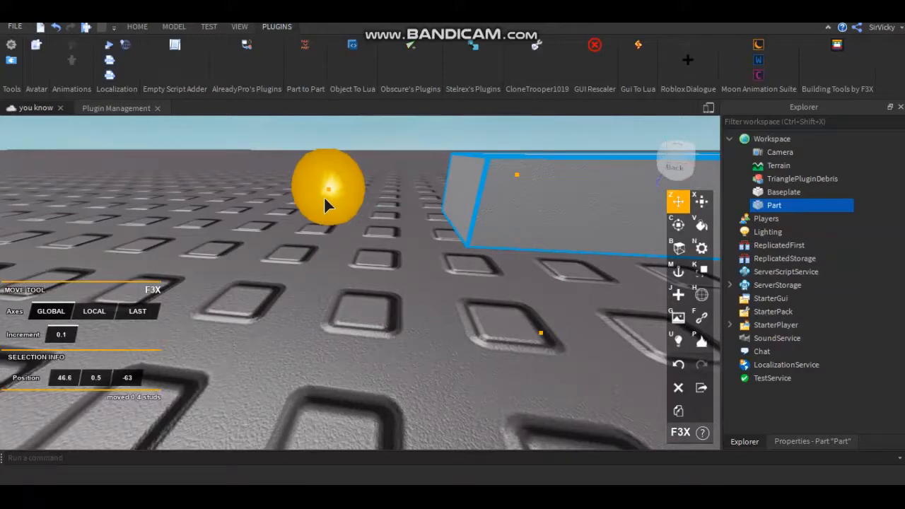
{"action": "left_click_drag", "start_coordinate": [319, 199], "coordinate": [266, 200]}
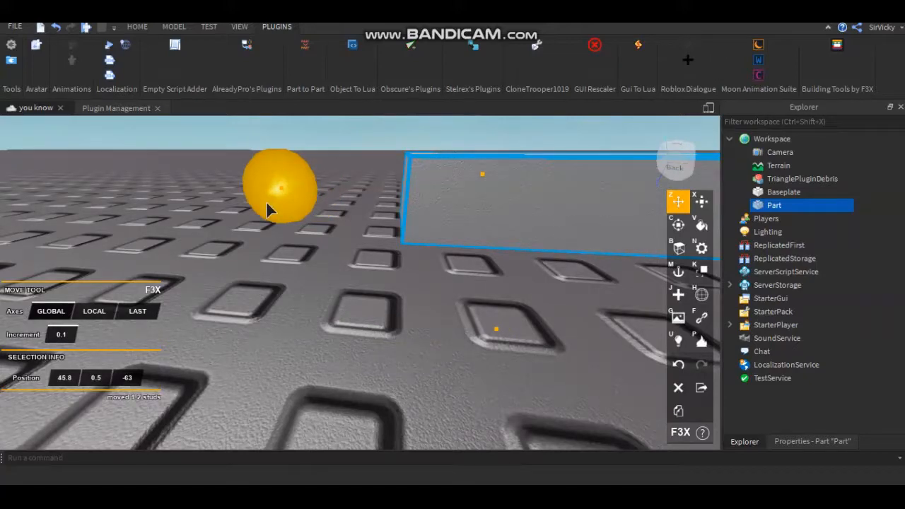
{"action": "right_click_drag", "start_coordinate": [368, 234], "coordinate": [348, 224]}
{"action": "left_click_drag", "start_coordinate": [118, 205], "coordinate": [60, 352]}
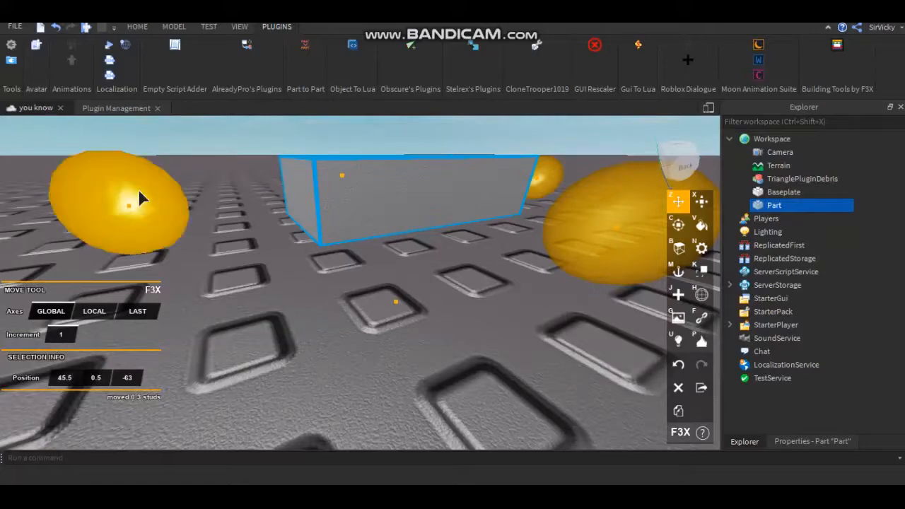
- Set the move increment to 1 and move the part along the X axis to position 26.5
{"action": "left_click_drag", "start_coordinate": [137, 188], "coordinate": [309, 232]}
{"action": "scroll", "coordinate": [55, 211], "scroll_direction": "down", "scroll_amount": 5}
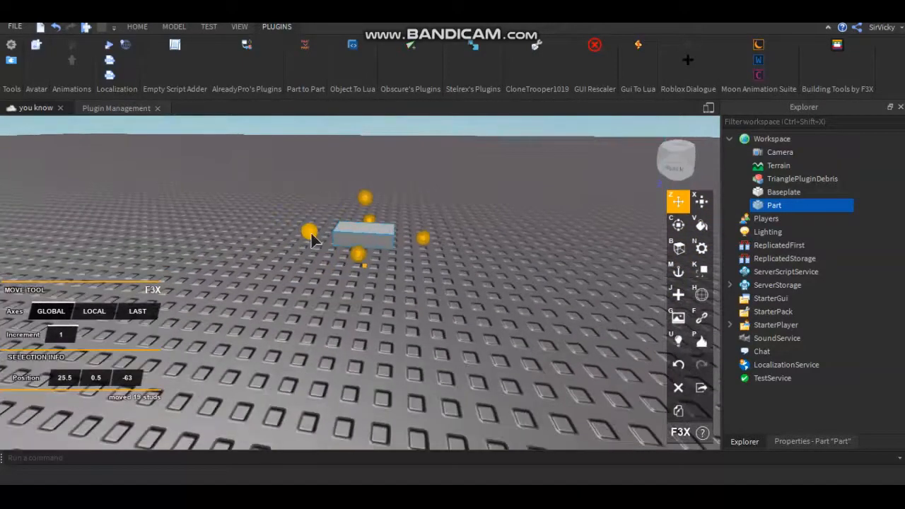
{"action": "right_click_drag", "start_coordinate": [344, 256], "coordinate": [346, 255]}
{"action": "scroll", "coordinate": [345, 254], "scroll_direction": "up", "scroll_amount": 4}
{"action": "scroll", "coordinate": [322, 263], "scroll_direction": "down", "scroll_amount": 4}
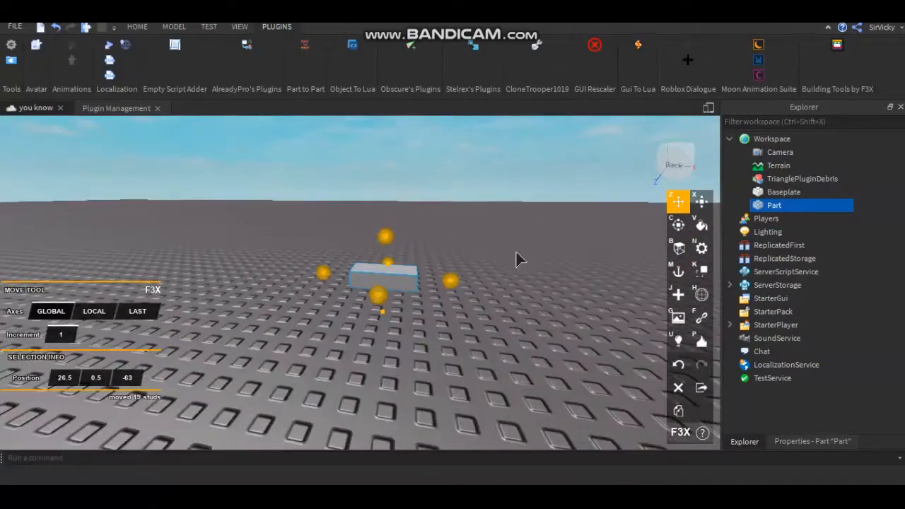
- Try the Resize tool's handle on the part's X side and return to the Move tool
{"action": "key", "text": "x"}
{"action": "scroll", "coordinate": [500, 259], "scroll_direction": "up", "scroll_amount": 3}
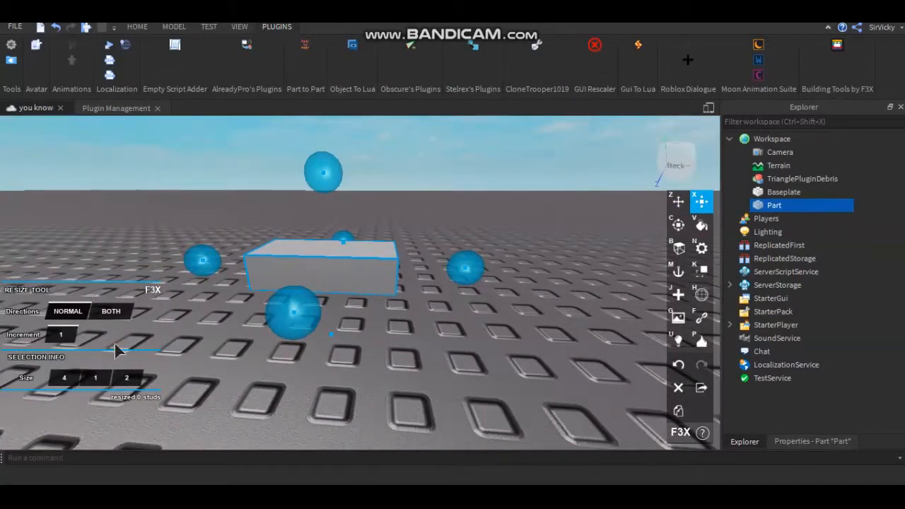
{"action": "mouse_move", "coordinate": [469, 269]}
{"action": "left_mouse_down"}
{"action": "mouse_move", "coordinate": [508, 268]}
{"action": "mouse_move", "coordinate": [465, 267]}
{"action": "left_mouse_up"}
{"action": "key", "text": "z"}
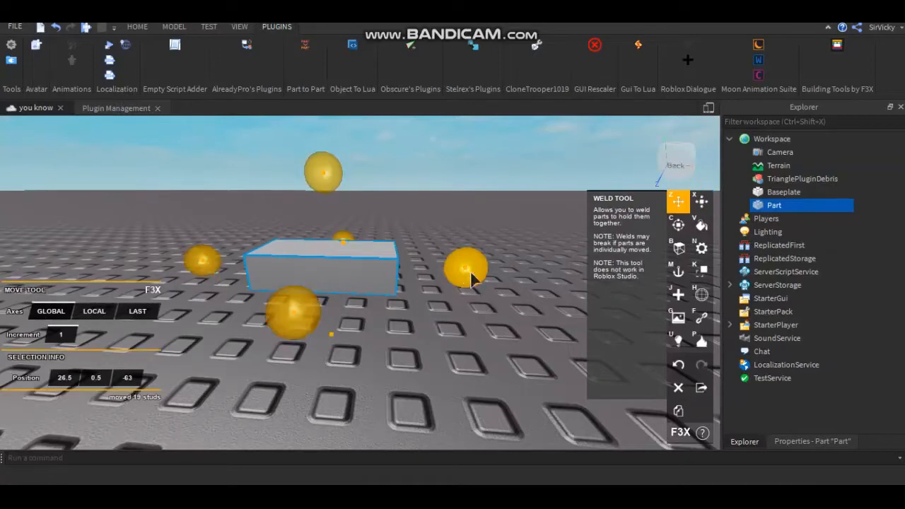
- Set the move increment to 0.1 and nudge the part along the X axis to position 26.8
{"action": "left_click", "coordinate": [71, 333]}
{"action": "type", "text": "0."}
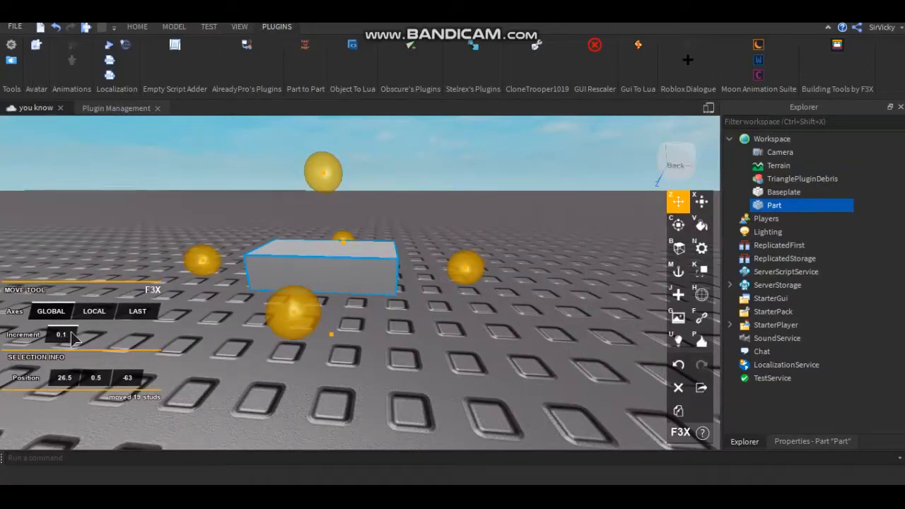
{"action": "right_click_drag", "start_coordinate": [457, 246], "coordinate": [467, 248]}
{"action": "scroll", "coordinate": [465, 248], "scroll_direction": "up", "scroll_amount": 2}
{"action": "left_click_drag", "start_coordinate": [434, 249], "coordinate": [443, 249]}
{"action": "key", "text": "d"}
{"action": "right_click_drag", "start_coordinate": [443, 249], "coordinate": [443, 249]}
{"action": "key", "text": "s"}
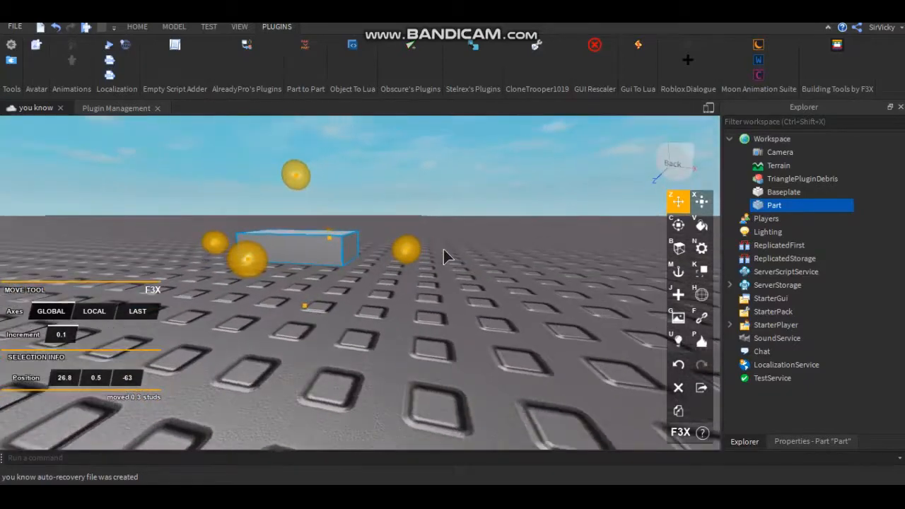
{"action": "scroll", "coordinate": [444, 249], "scroll_direction": "up", "scroll_amount": 3}
{"action": "scroll", "coordinate": [443, 249], "scroll_direction": "down", "scroll_amount": 3}
{"action": "scroll", "coordinate": [267, 290], "scroll_direction": "up", "scroll_amount": 3}
{"action": "scroll", "coordinate": [267, 290], "scroll_direction": "down", "scroll_amount": 3}
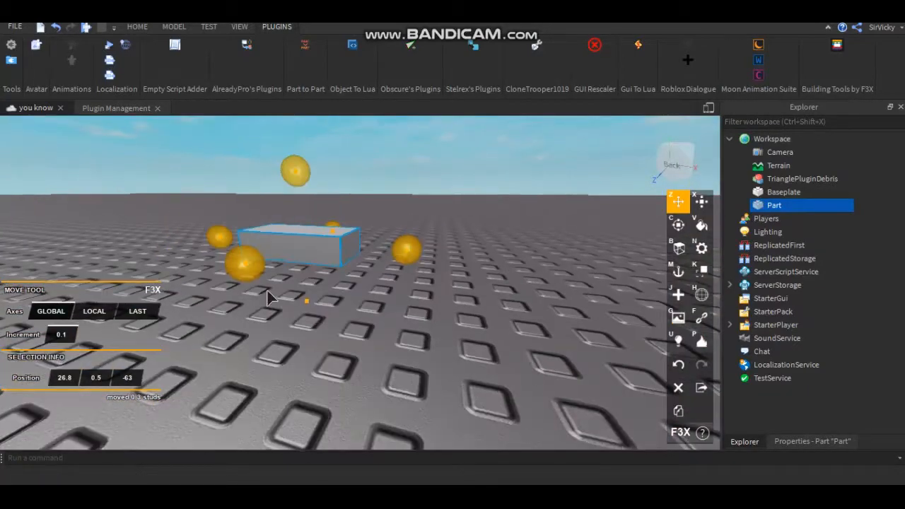
{"action": "left_click_drag", "start_coordinate": [395, 257], "coordinate": [394, 256]}
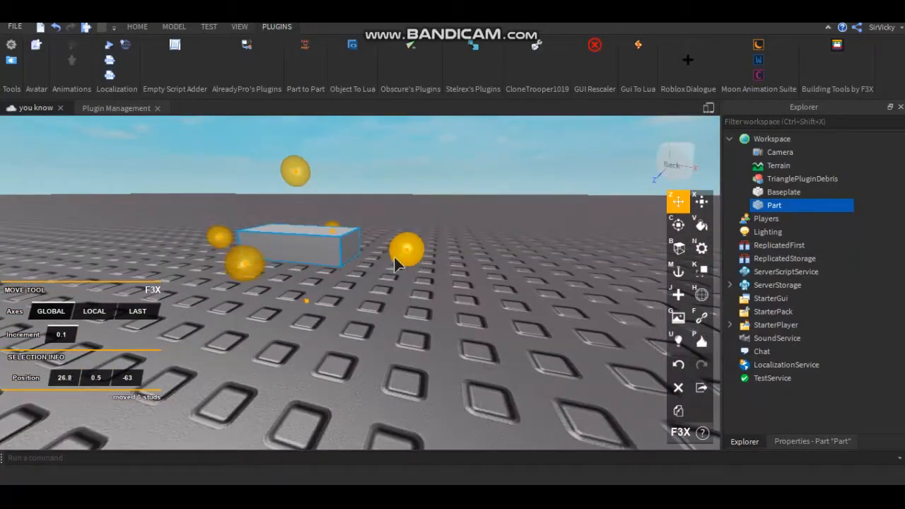
- Reselect the part, set the move increment to 1 and try a one-stud move along the X axis
{"action": "left_click", "coordinate": [354, 305]}
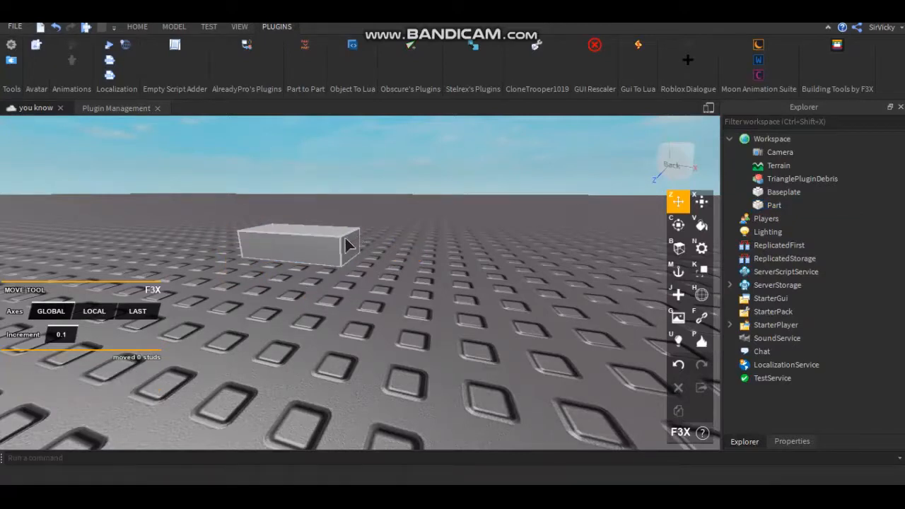
{"action": "left_click", "coordinate": [347, 244]}
{"action": "left_click", "coordinate": [62, 338]}
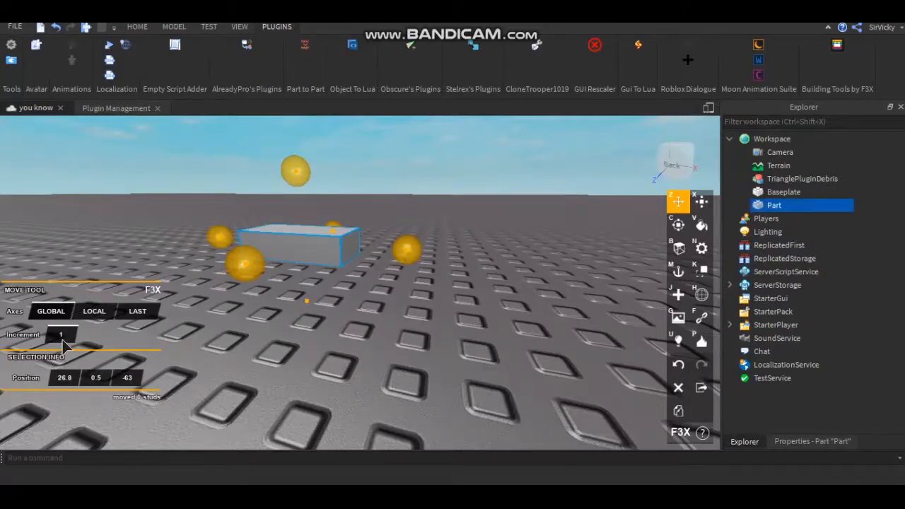
{"action": "type", "text": "1"}
{"action": "left_click_drag", "start_coordinate": [423, 264], "coordinate": [429, 263]}
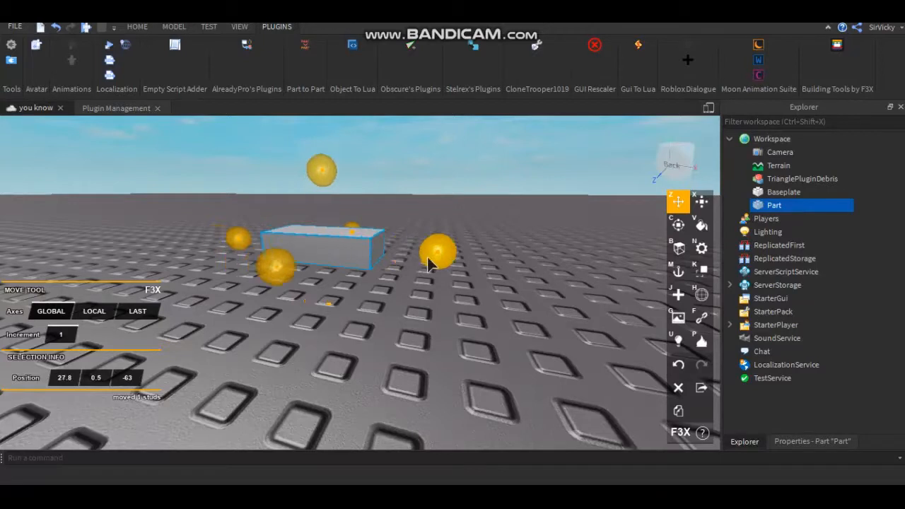
- Activate the Resize tool for the part and try stretching its X side by 1 stud
{"action": "left_click", "coordinate": [701, 203]}
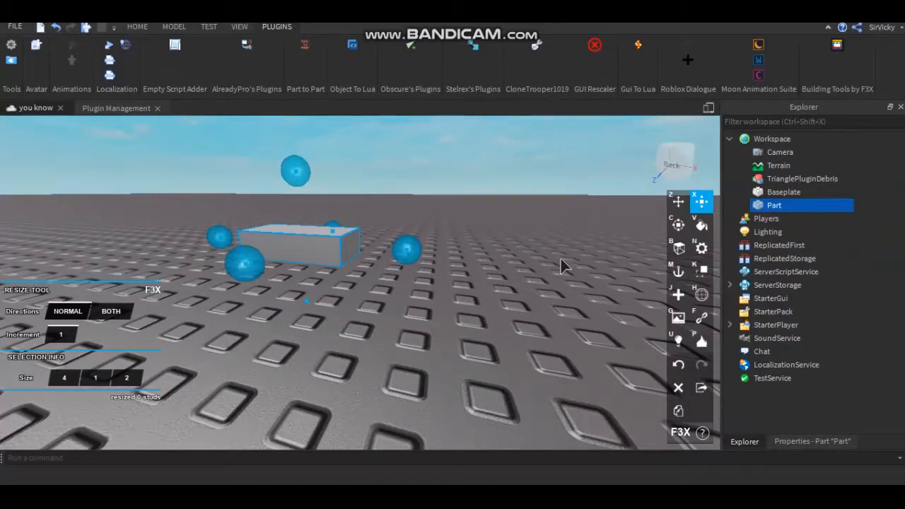
{"action": "key", "text": "z"}
{"action": "key", "text": "x"}
{"action": "right_click_drag", "start_coordinate": [262, 289], "coordinate": [286, 273]}
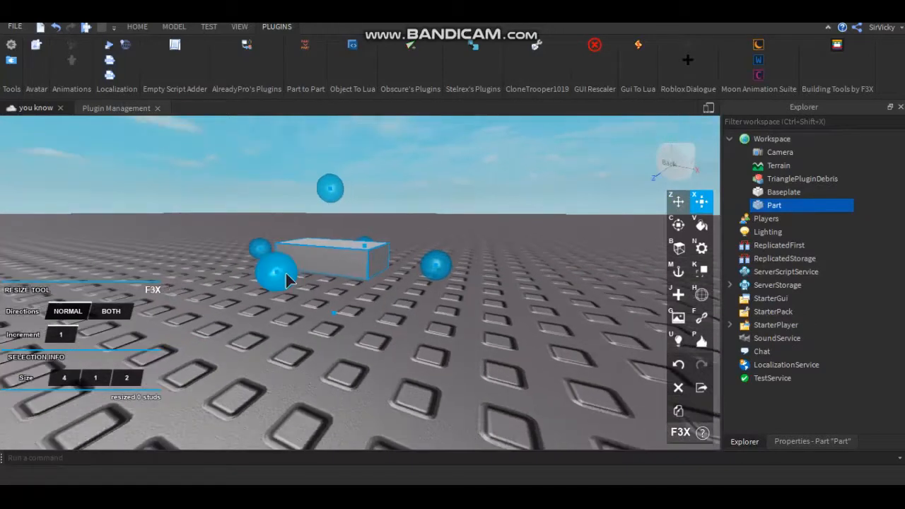
{"action": "scroll", "coordinate": [285, 273], "scroll_direction": "up", "scroll_amount": 5}
{"action": "scroll", "coordinate": [286, 275], "scroll_direction": "down", "scroll_amount": 3}
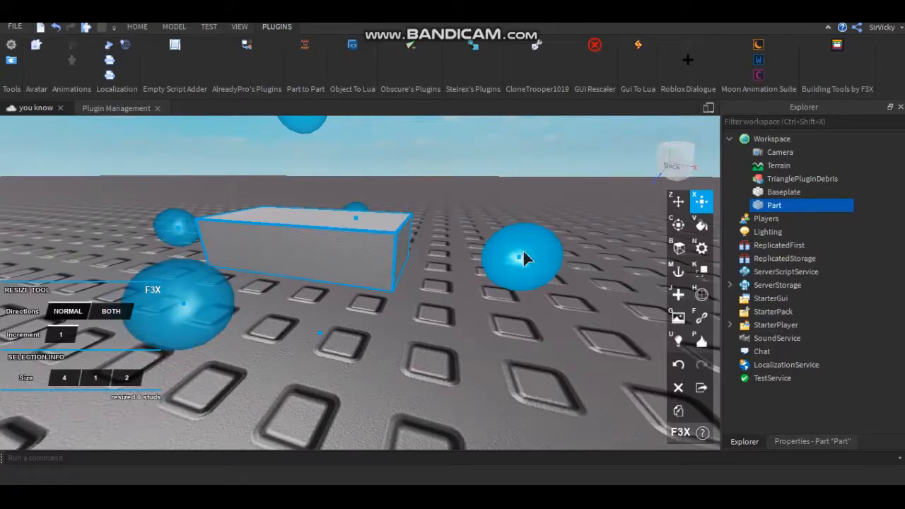
{"action": "mouse_move", "coordinate": [523, 251]}
{"action": "right_mouse_down"}
{"action": "mouse_move", "coordinate": [500, 234]}
{"action": "mouse_move", "coordinate": [472, 269]}
{"action": "mouse_move", "coordinate": [484, 258]}
{"action": "right_mouse_up"}
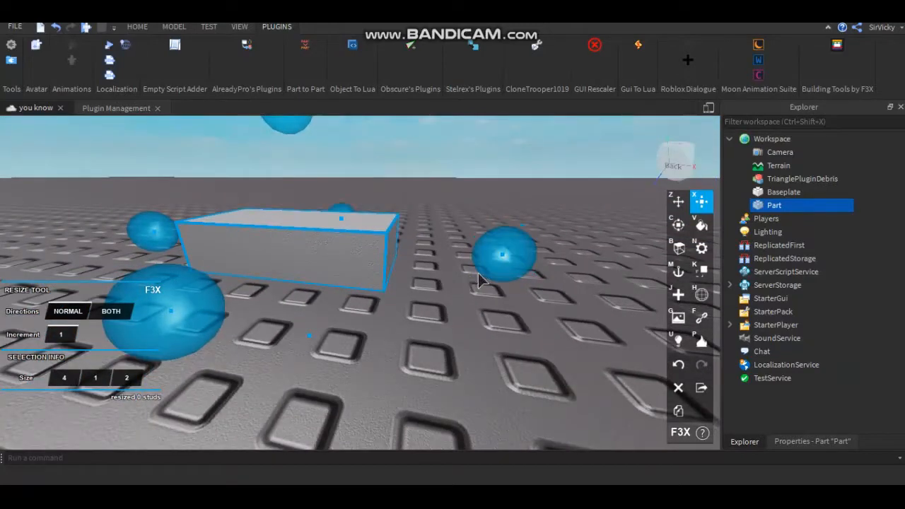
{"action": "left_click_drag", "start_coordinate": [485, 248], "coordinate": [506, 257]}
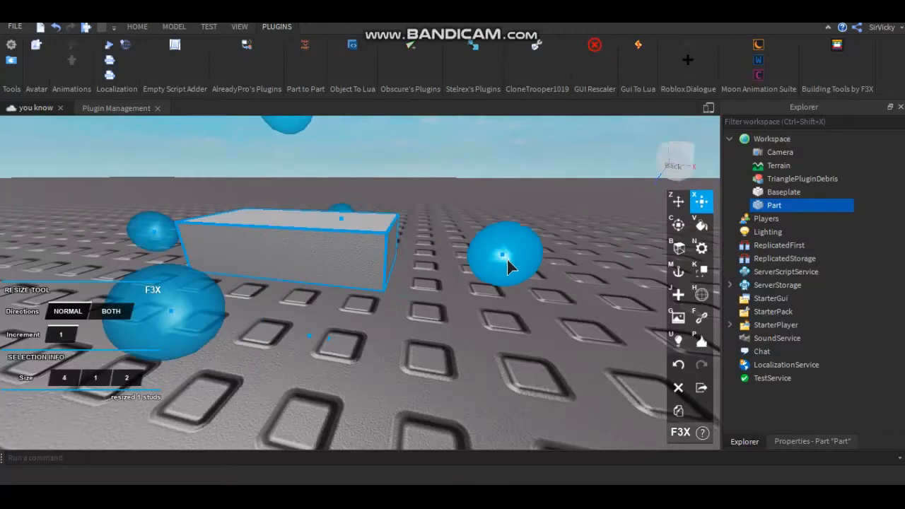
- Try resizing the part along the X axis with a resize increment of 2 and with 0.1
{"action": "left_click", "coordinate": [64, 335]}
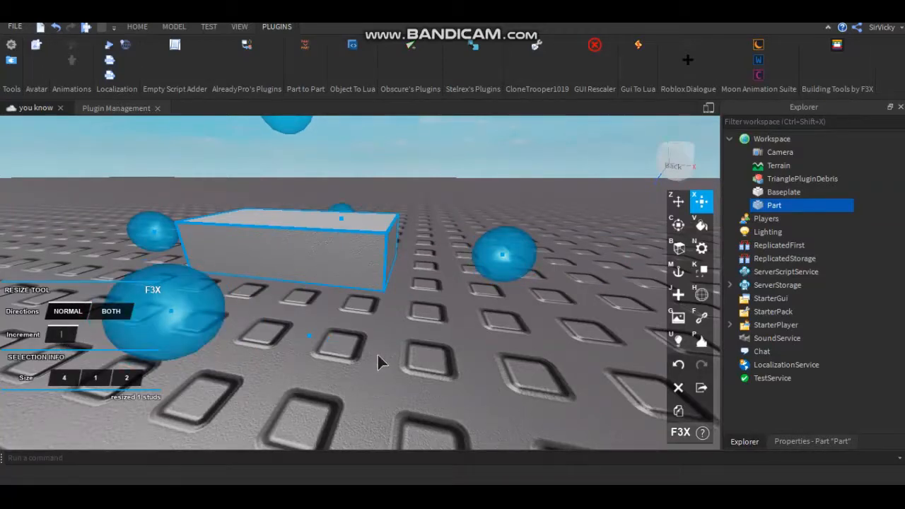
{"action": "type", "text": "2"}
{"action": "right_click_drag", "start_coordinate": [474, 295], "coordinate": [488, 286]}
{"action": "left_click_drag", "start_coordinate": [498, 263], "coordinate": [536, 262]}
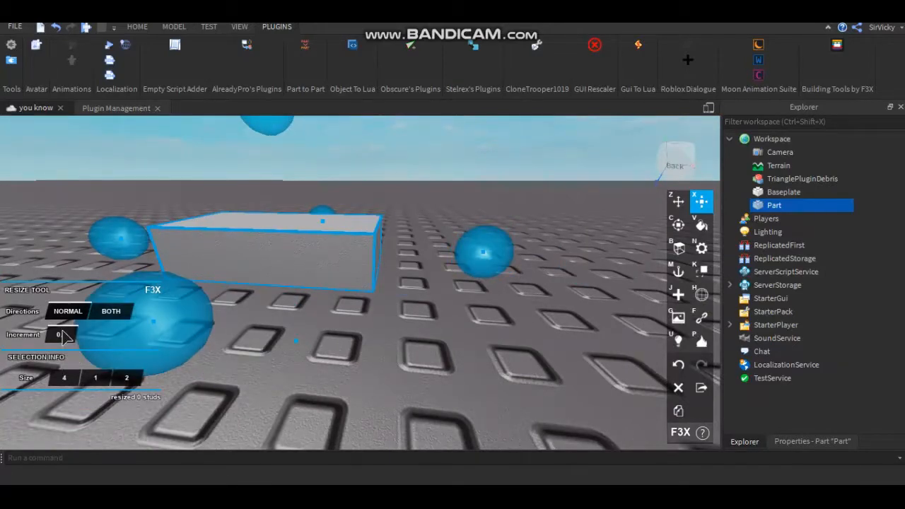
{"action": "mouse_move", "coordinate": [479, 246]}
{"action": "left_mouse_down"}
{"action": "mouse_move", "coordinate": [550, 237]}
{"action": "mouse_move", "coordinate": [489, 243]}
{"action": "left_mouse_up"}
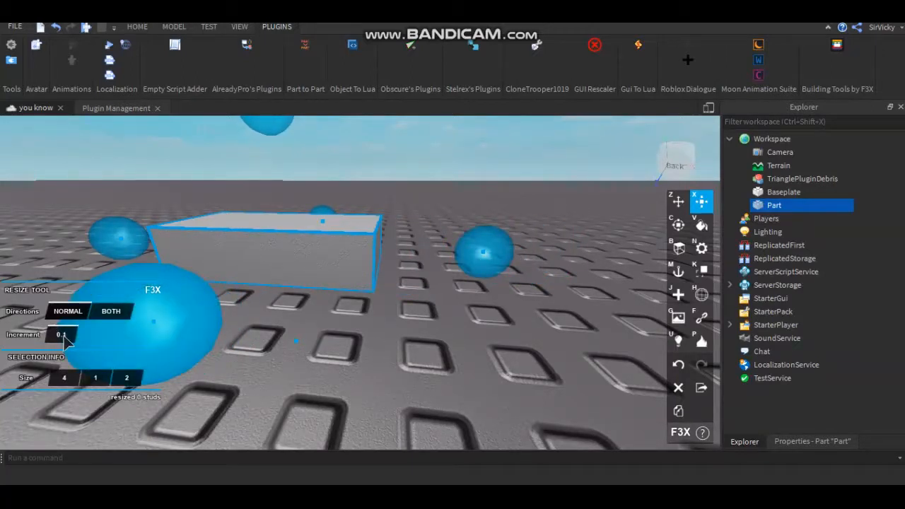
- Set the resize increment to 1 and directions to Both, and stretch the part's X size to 6 studs
{"action": "type", "text": "1"}
{"action": "left_click", "coordinate": [111, 311]}
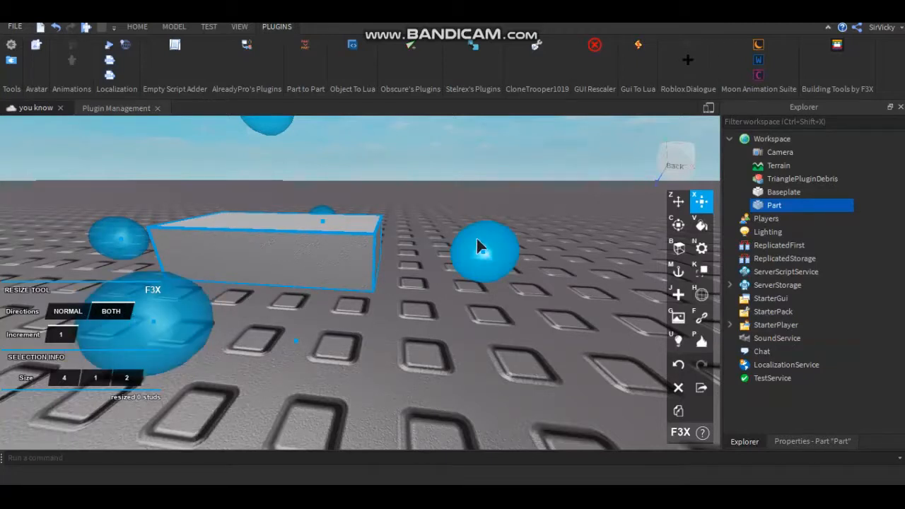
{"action": "left_click_drag", "start_coordinate": [484, 240], "coordinate": [532, 234]}
{"action": "right_click_drag", "start_coordinate": [148, 327], "coordinate": [203, 281]}
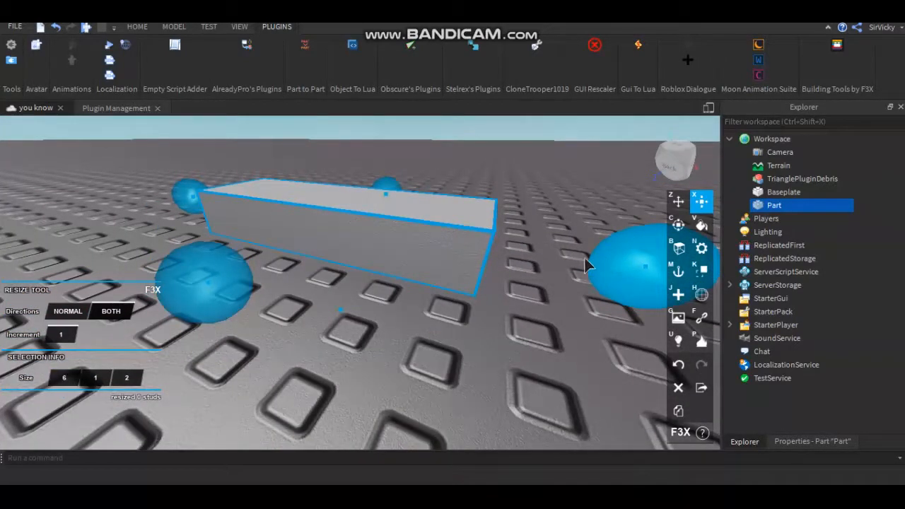
- Shrink the part's X size to 4 studs in both directions and view it from the top
{"action": "left_click_drag", "start_coordinate": [571, 257], "coordinate": [506, 251]}
{"action": "right_click_drag", "start_coordinate": [503, 244], "coordinate": [477, 275]}
{"action": "key", "text": "s"}
{"action": "left_click", "coordinate": [673, 163]}
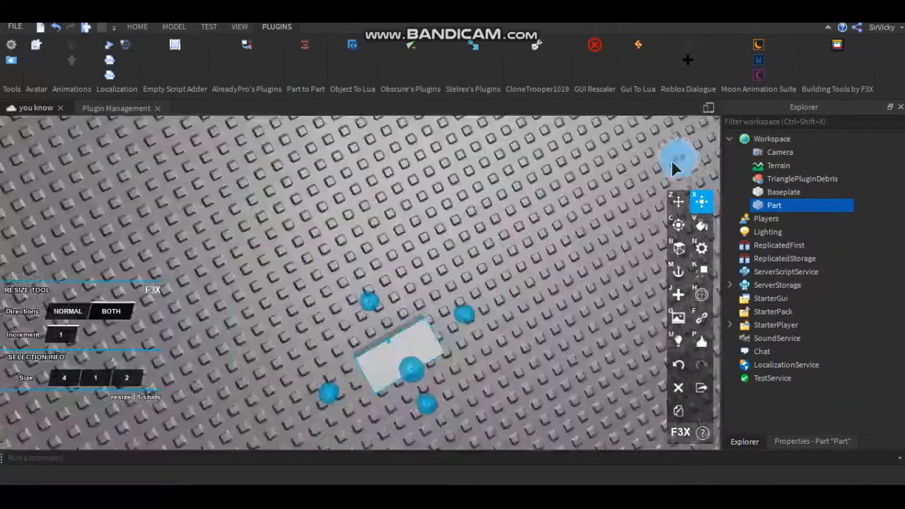
- Stretch the part's X size to 6 studs in both directions and shrink it back to 4 studs
{"action": "right_click_drag", "start_coordinate": [375, 347], "coordinate": [374, 345]}
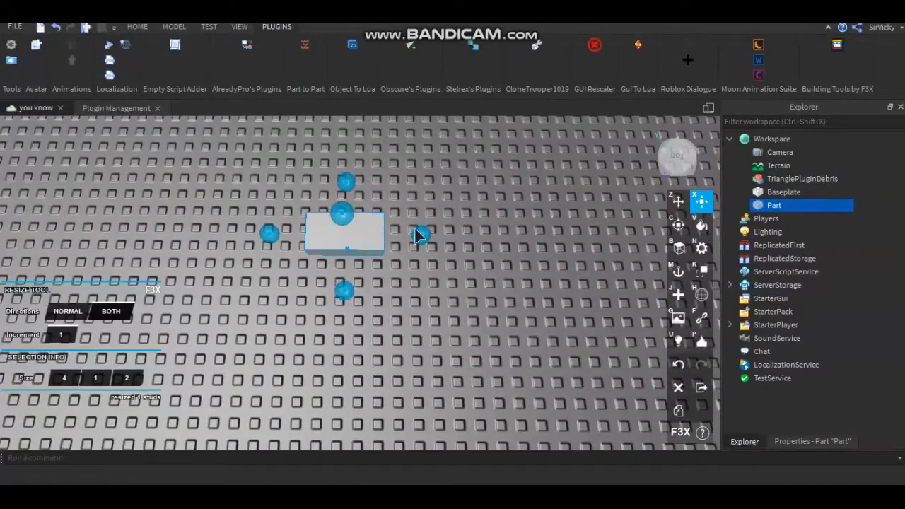
{"action": "left_click_drag", "start_coordinate": [423, 234], "coordinate": [446, 219]}
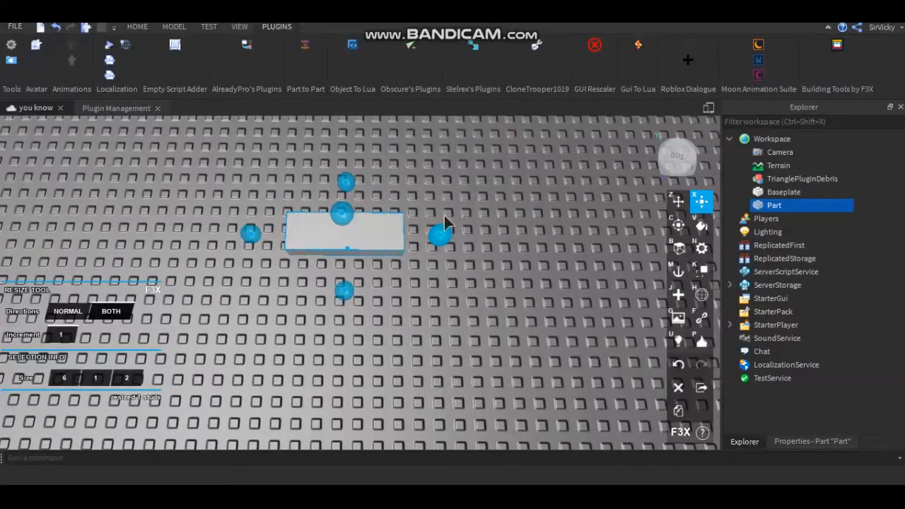
{"action": "right_click_drag", "start_coordinate": [467, 235], "coordinate": [463, 234]}
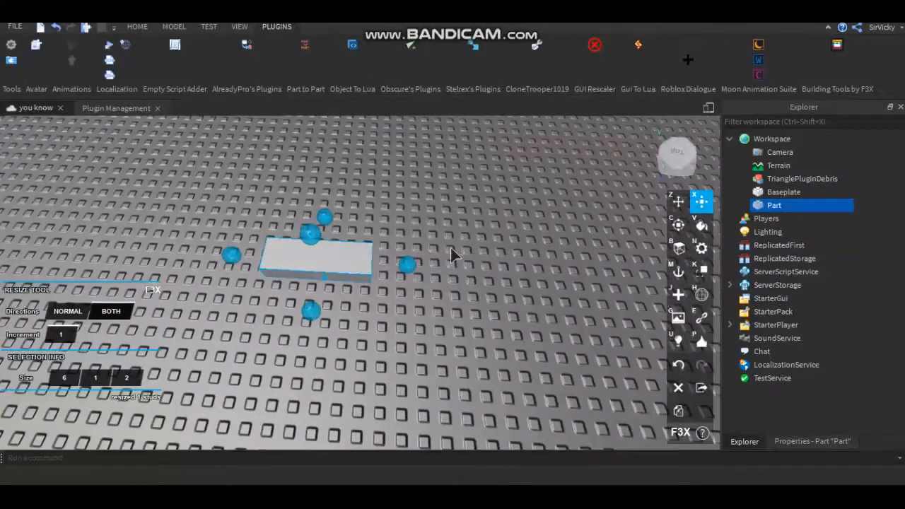
{"action": "scroll", "coordinate": [463, 234], "scroll_direction": "up", "scroll_amount": 5}
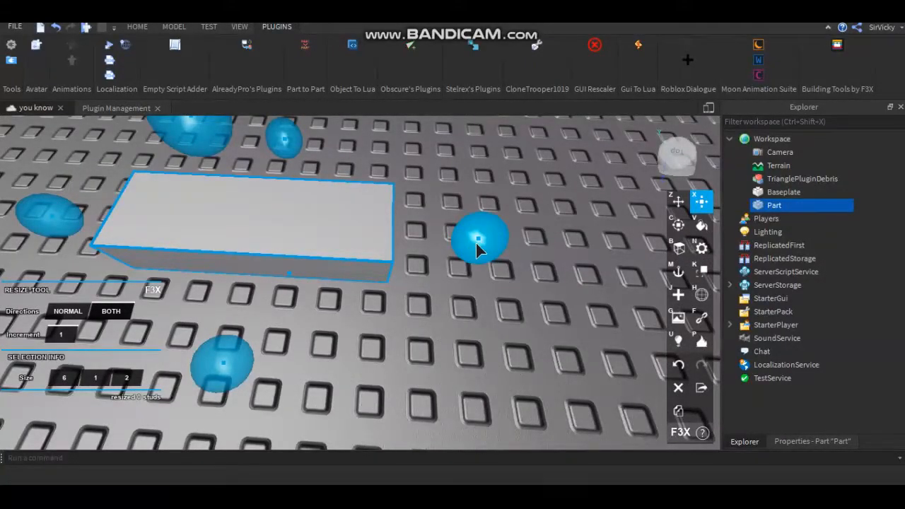
{"action": "left_click_drag", "start_coordinate": [477, 244], "coordinate": [437, 245]}
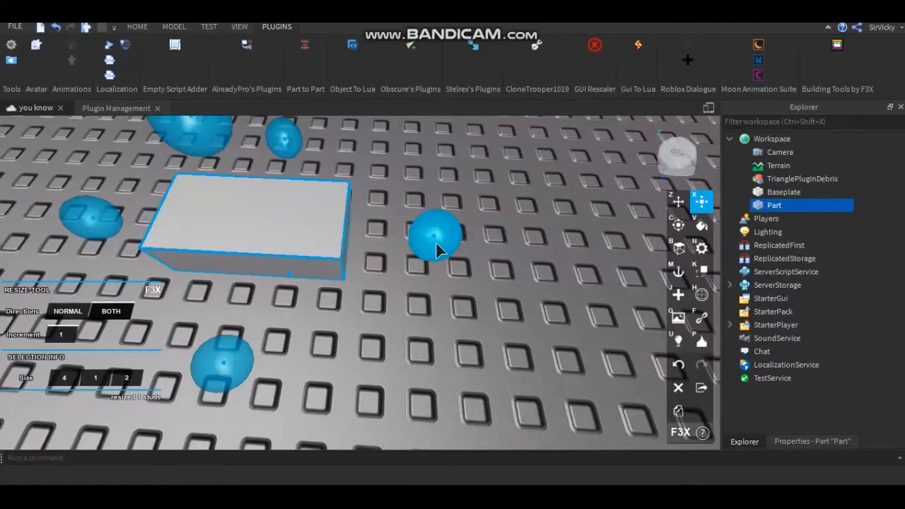
- Set the resize directions to Normal and make the part a cube with size 4, 4, 4
{"action": "left_click", "coordinate": [77, 315]}
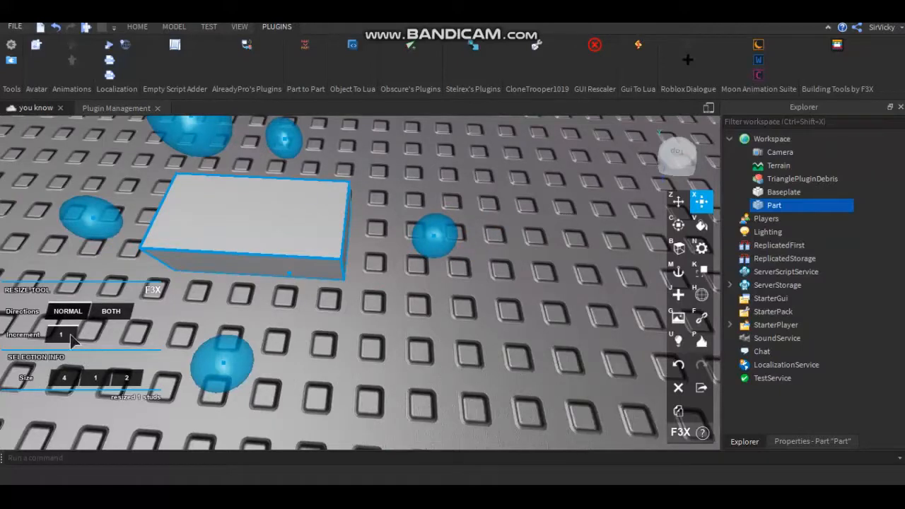
{"action": "right_click_drag", "start_coordinate": [353, 363], "coordinate": [357, 358]}
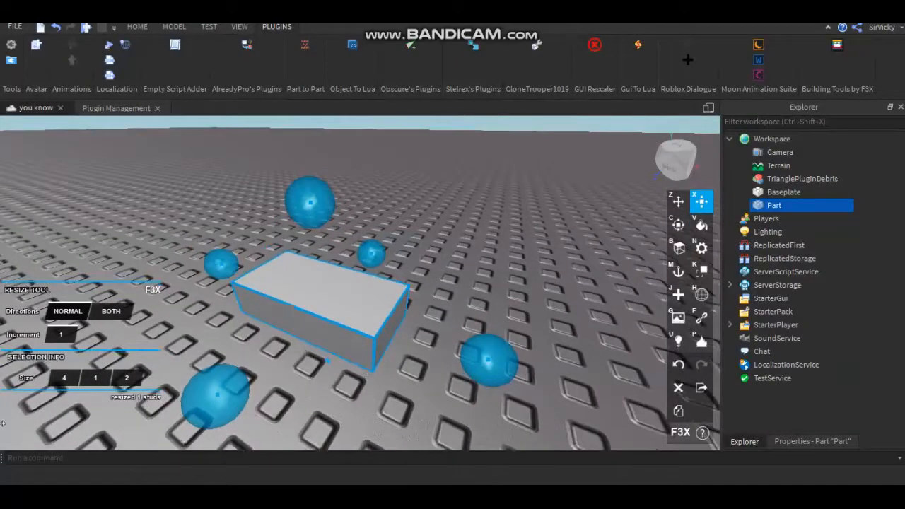
{"action": "left_click", "coordinate": [69, 380]}
{"action": "type", "text": "4"}
{"action": "key", "text": "Return"}
{"action": "left_click", "coordinate": [127, 381]}
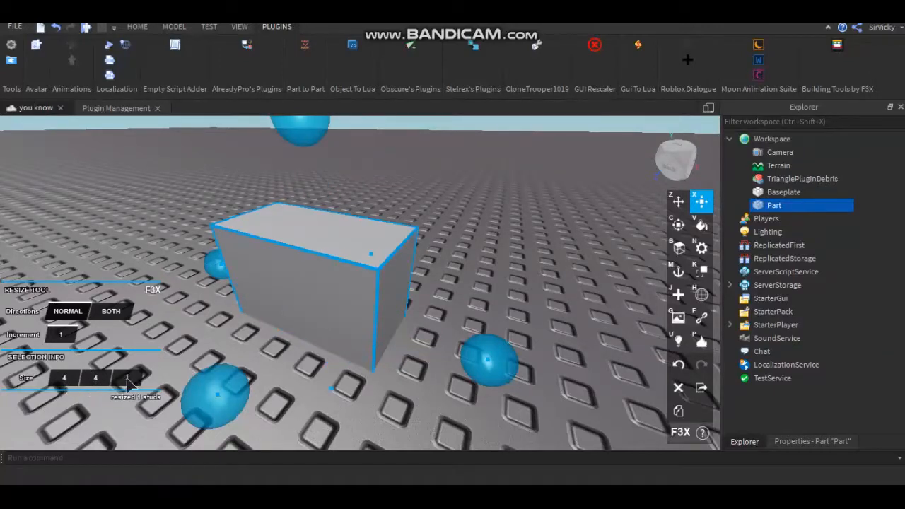
{"action": "type", "text": "4"}
{"action": "key", "text": "Return"}
{"action": "right_click_drag", "start_coordinate": [488, 283], "coordinate": [488, 283]}
- Activate the Move tool and set the part's position to X 0, Y 0, Z 0
{"action": "key", "text": "z"}
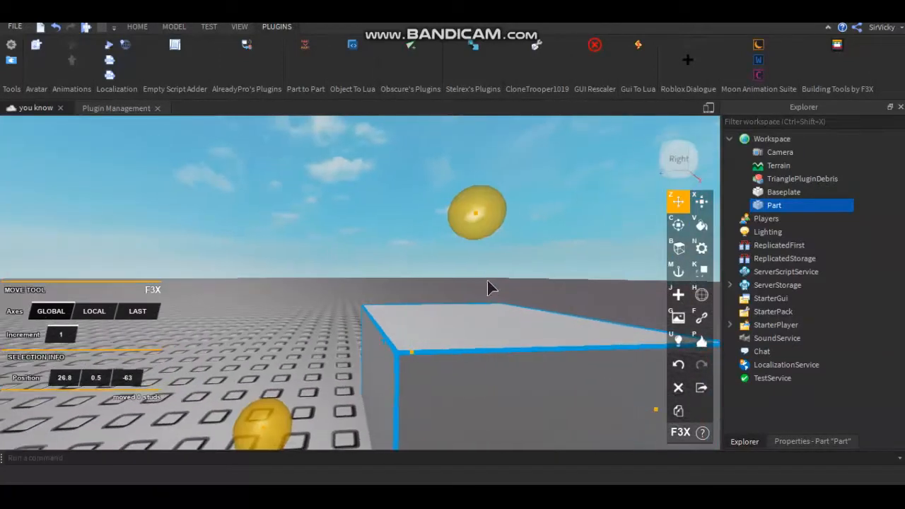
{"action": "scroll", "coordinate": [429, 253], "scroll_direction": "down", "scroll_amount": 4}
{"action": "scroll", "coordinate": [433, 262], "scroll_direction": "up", "scroll_amount": 4}
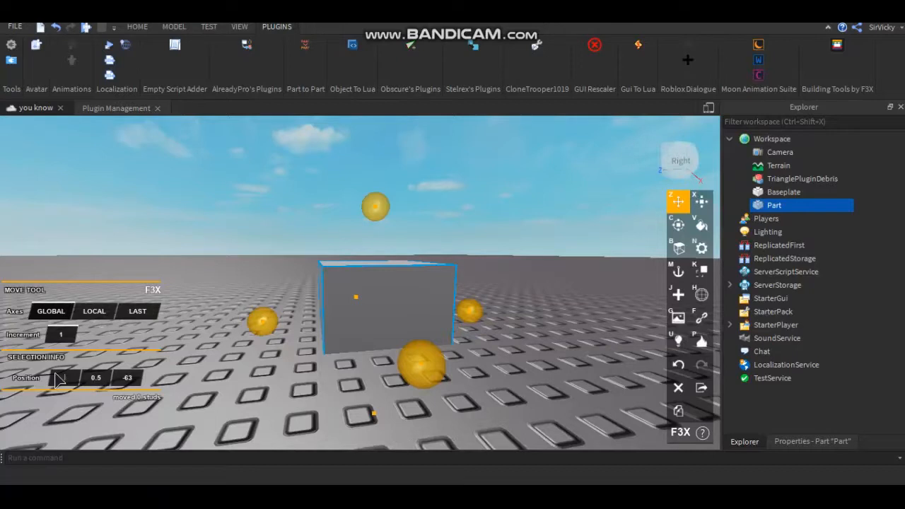
{"action": "type", "text": "0"}
{"action": "left_click", "coordinate": [100, 380]}
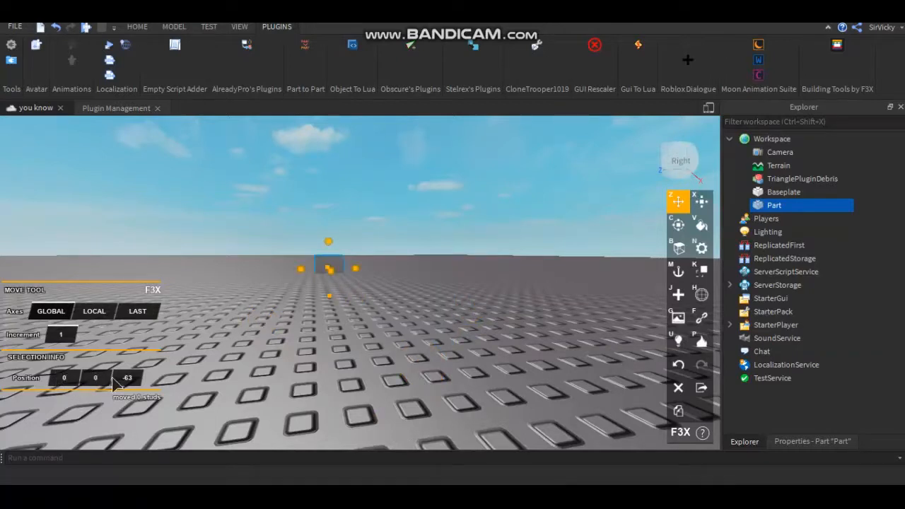
{"action": "left_click", "coordinate": [127, 378]}
{"action": "type", "text": "9"}
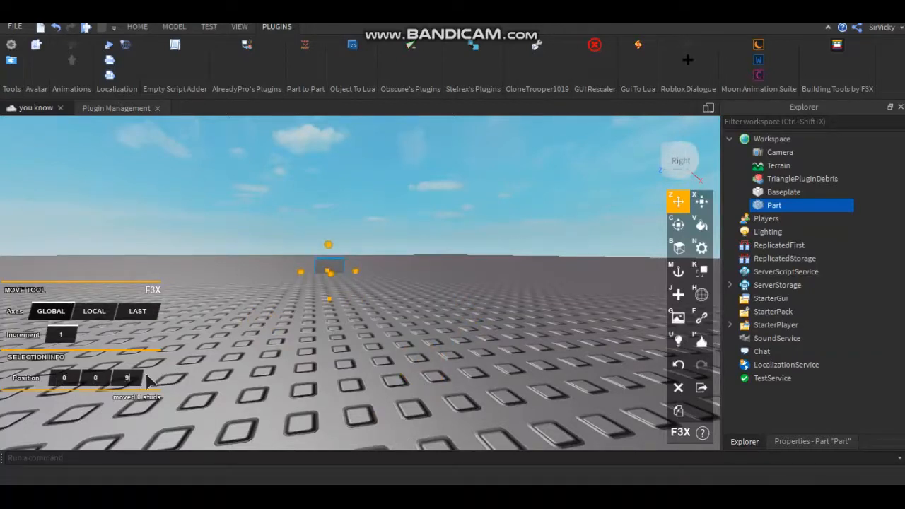
{"action": "right_click_drag", "start_coordinate": [370, 347], "coordinate": [265, 354]}
{"action": "key", "text": "w"}
{"action": "key", "text": "s"}
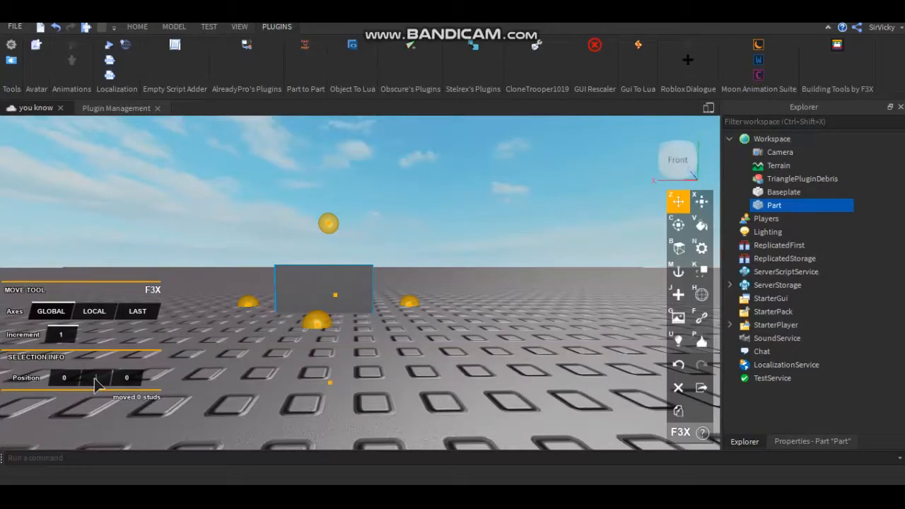
- Set the cube's Y position to 2 so it rests on the baseplate
{"action": "key", "text": "Return"}
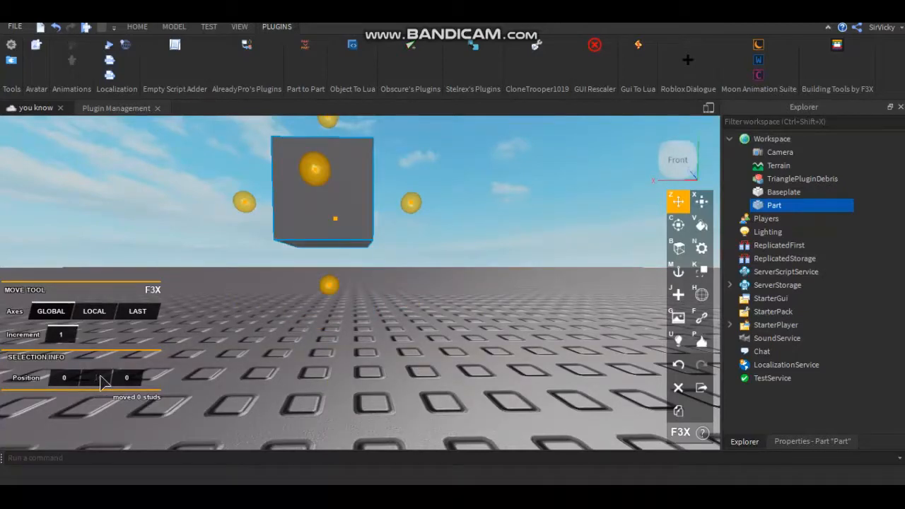
{"action": "key", "text": "Return"}
{"action": "right_click_drag", "start_coordinate": [350, 342], "coordinate": [154, 361]}
{"action": "scroll", "coordinate": [339, 393], "scroll_direction": "up", "scroll_amount": 3}
{"action": "scroll", "coordinate": [339, 394], "scroll_direction": "down", "scroll_amount": 3}
{"action": "scroll", "coordinate": [214, 356], "scroll_direction": "up", "scroll_amount": 3}
{"action": "scroll", "coordinate": [154, 362], "scroll_direction": "down", "scroll_amount": 5}
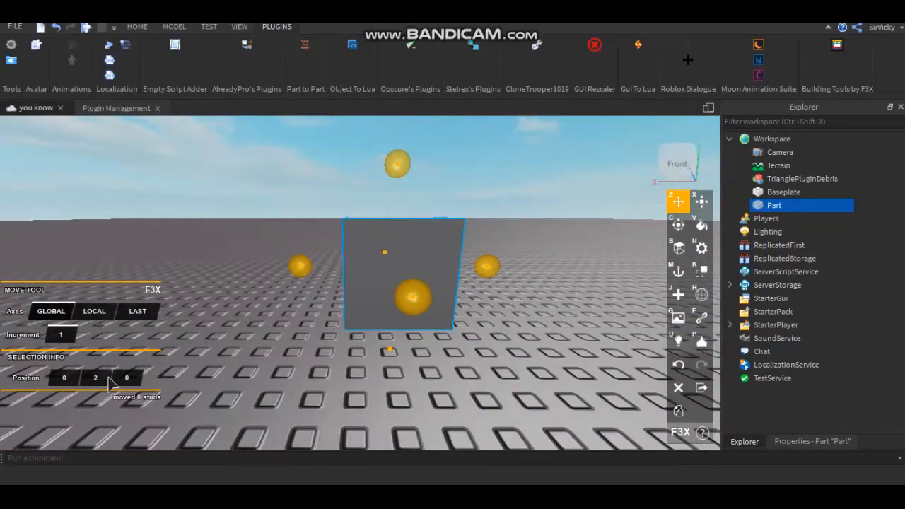
{"action": "right_click_drag", "start_coordinate": [332, 313], "coordinate": [347, 315]}
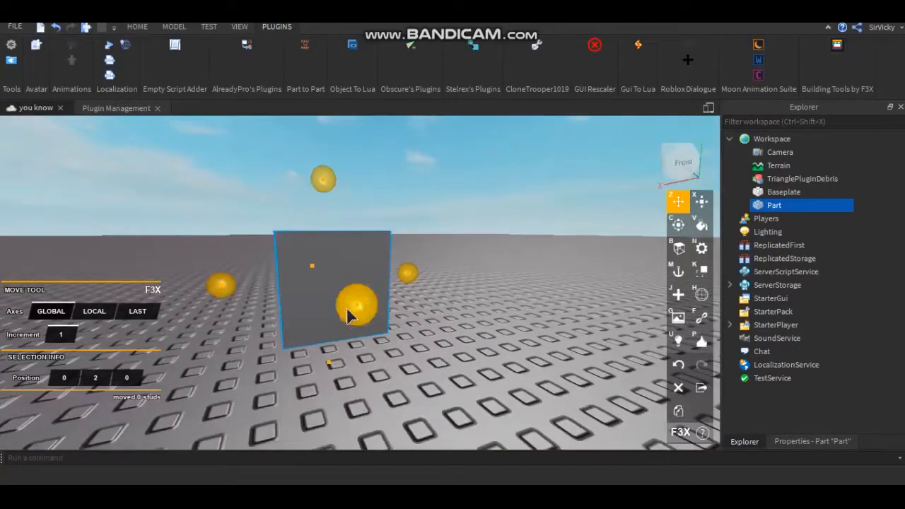
- Activate the Rotate tool for the cube and try the Local pivot on the Y rotation handle
{"action": "right_click_drag", "start_coordinate": [278, 263], "coordinate": [316, 239]}
{"action": "key", "text": "c"}
{"action": "key", "text": "f"}
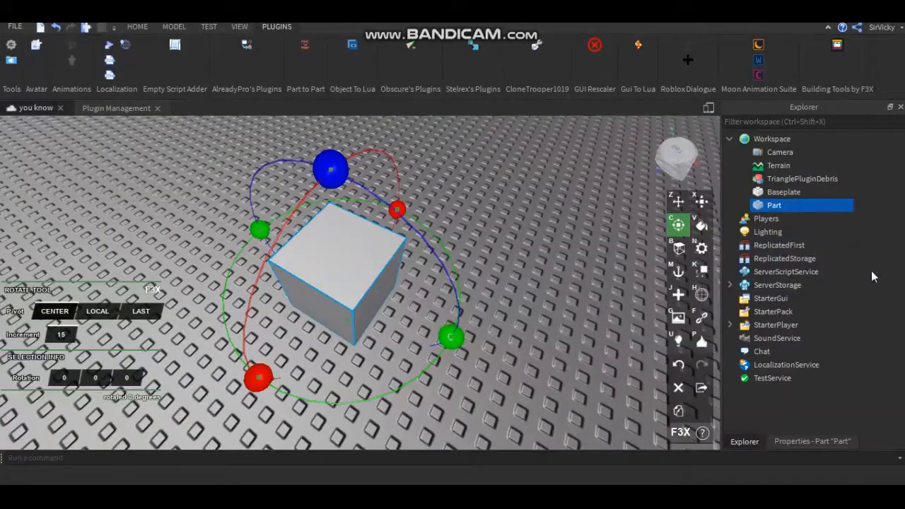
{"action": "left_click", "coordinate": [136, 28]}
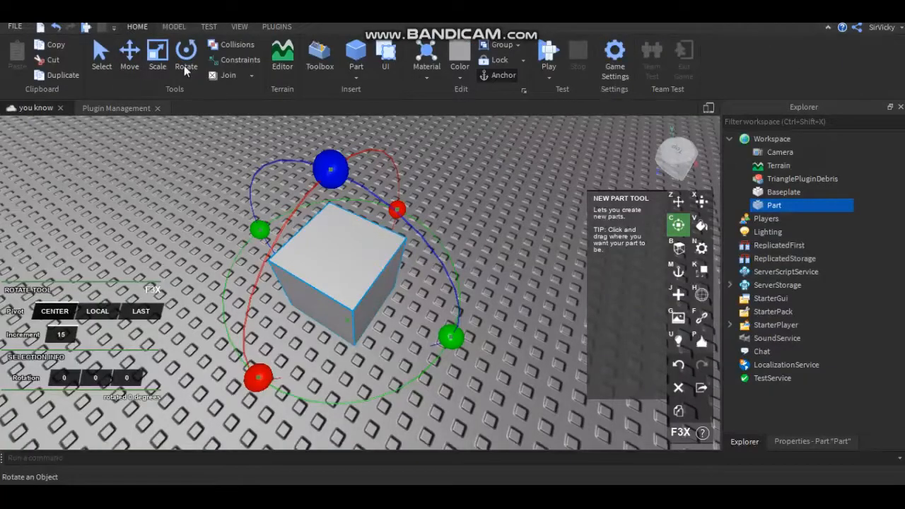
{"action": "right_click_drag", "start_coordinate": [397, 295], "coordinate": [402, 298]}
{"action": "mouse_move", "coordinate": [448, 243]}
{"action": "left_mouse_down"}
{"action": "mouse_move", "coordinate": [463, 184]}
{"action": "mouse_move", "coordinate": [453, 142]}
{"action": "mouse_move", "coordinate": [456, 278]}
{"action": "mouse_move", "coordinate": [464, 258]}
{"action": "mouse_move", "coordinate": [437, 187]}
{"action": "mouse_move", "coordinate": [450, 246]}
{"action": "left_mouse_up"}
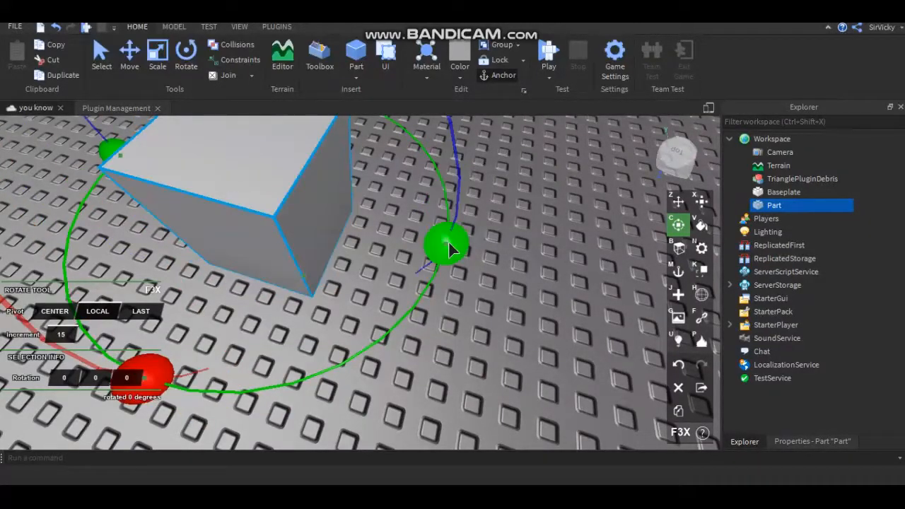
- Set the rotation pivot to Center and rotate the cube to 2 degrees about the Y axis
{"action": "left_click", "coordinate": [53, 313]}
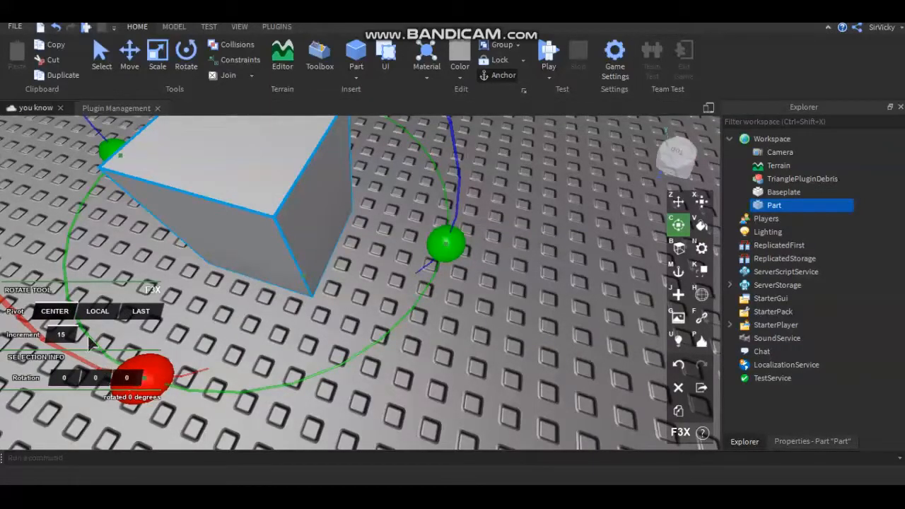
{"action": "left_click", "coordinate": [63, 335]}
{"action": "mouse_move", "coordinate": [445, 243]}
{"action": "left_mouse_down"}
{"action": "mouse_move", "coordinate": [464, 239]}
{"action": "mouse_move", "coordinate": [453, 246]}
{"action": "left_mouse_up"}
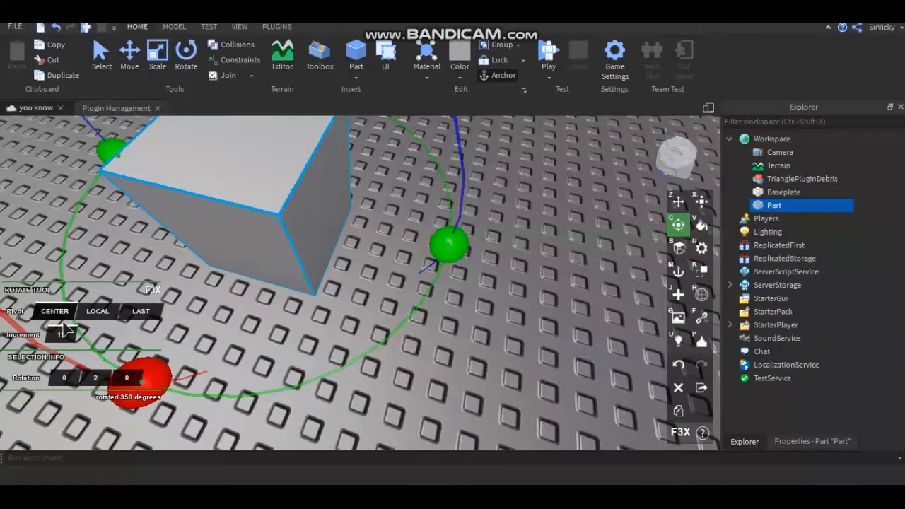
- Try rotating the cube about the Y axis with a rotation increment of 15
{"action": "right_click_drag", "start_coordinate": [465, 259], "coordinate": [468, 263]}
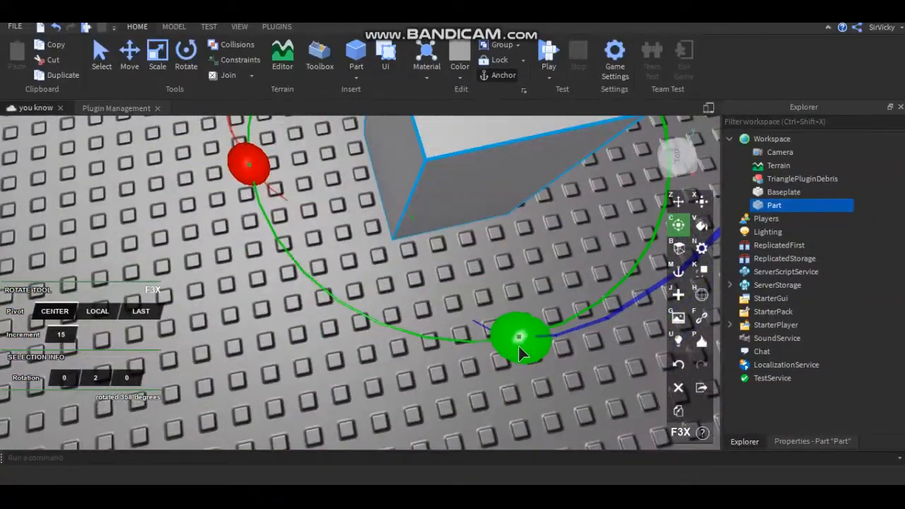
{"action": "left_click_drag", "start_coordinate": [488, 348], "coordinate": [514, 353]}
{"action": "right_click_drag", "start_coordinate": [514, 354], "coordinate": [510, 364]}
{"action": "left_click_drag", "start_coordinate": [504, 366], "coordinate": [485, 351]}
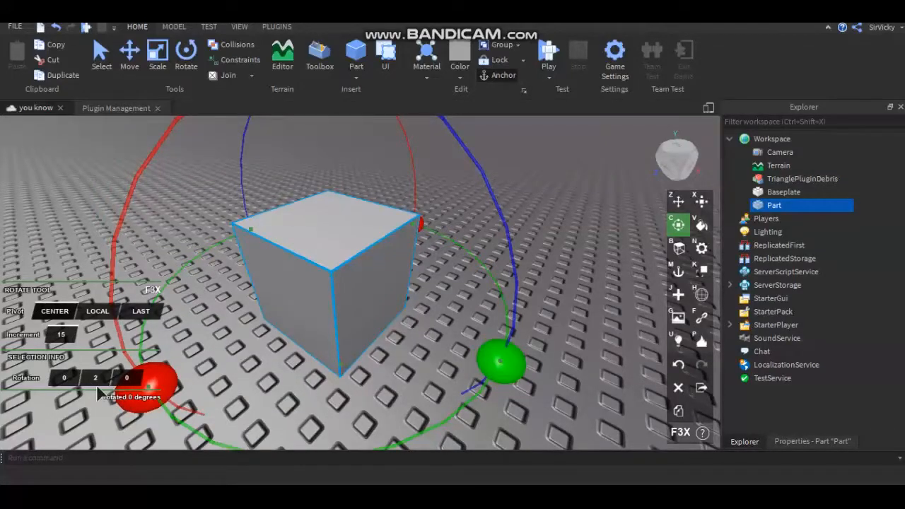
- Set the Y rotation to 0 and the increment to 1, rotating the cube to 40 degrees about Y and back to 0
{"action": "key", "text": "Return"}
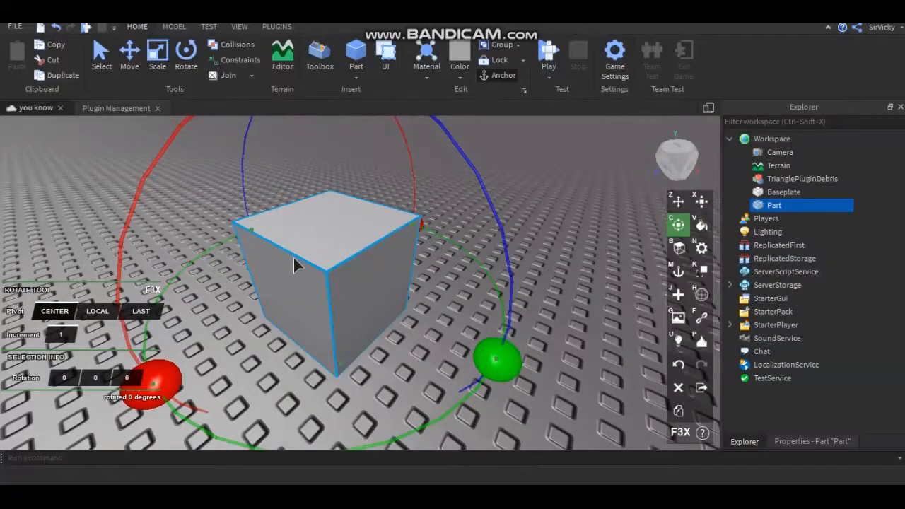
{"action": "left_click_drag", "start_coordinate": [488, 371], "coordinate": [524, 279]}
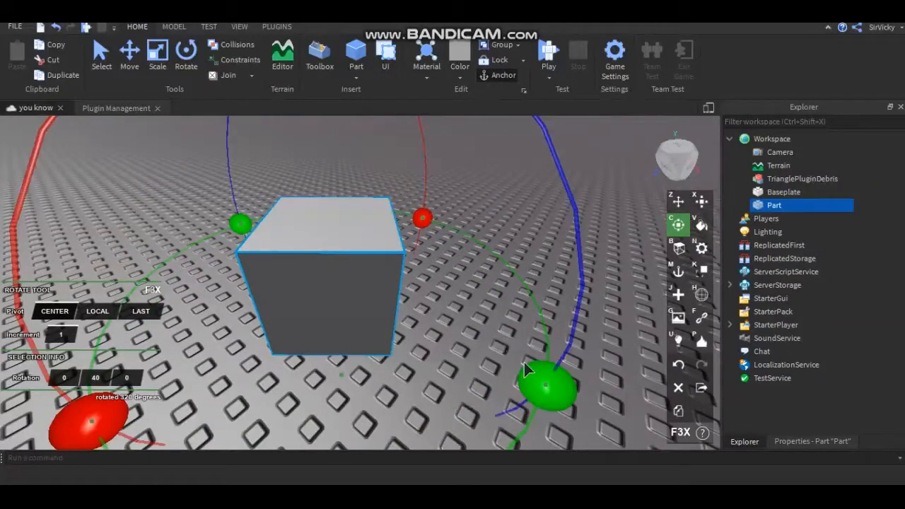
{"action": "left_click_drag", "start_coordinate": [554, 399], "coordinate": [356, 396]}
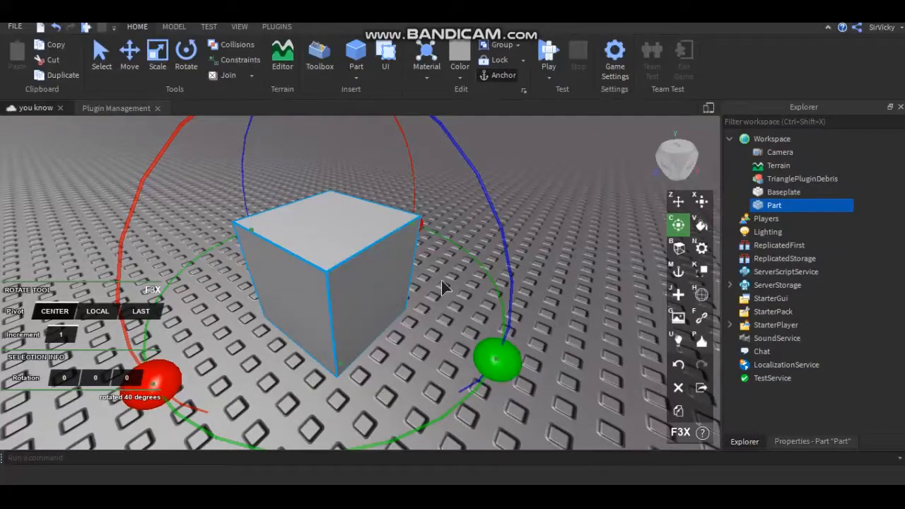
- Try rotating the cube about the Y axis again with increment 1, dismissing the screen recorder's dialog
{"action": "mouse_move", "coordinate": [417, 297]}
{"action": "right_mouse_down"}
{"action": "mouse_move", "coordinate": [733, 225]}
{"action": "mouse_move", "coordinate": [457, 300]}
{"action": "mouse_move", "coordinate": [474, 312]}
{"action": "right_mouse_up"}
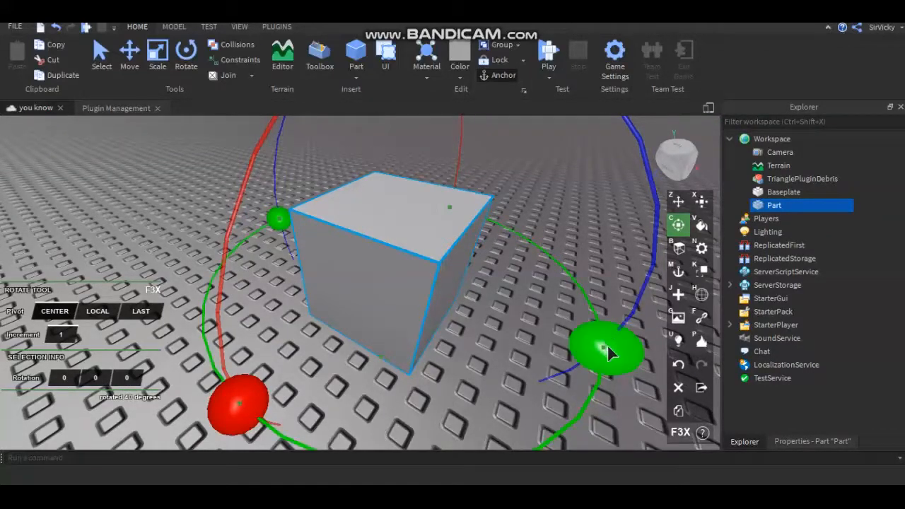
{"action": "left_click_drag", "start_coordinate": [607, 348], "coordinate": [635, 340]}
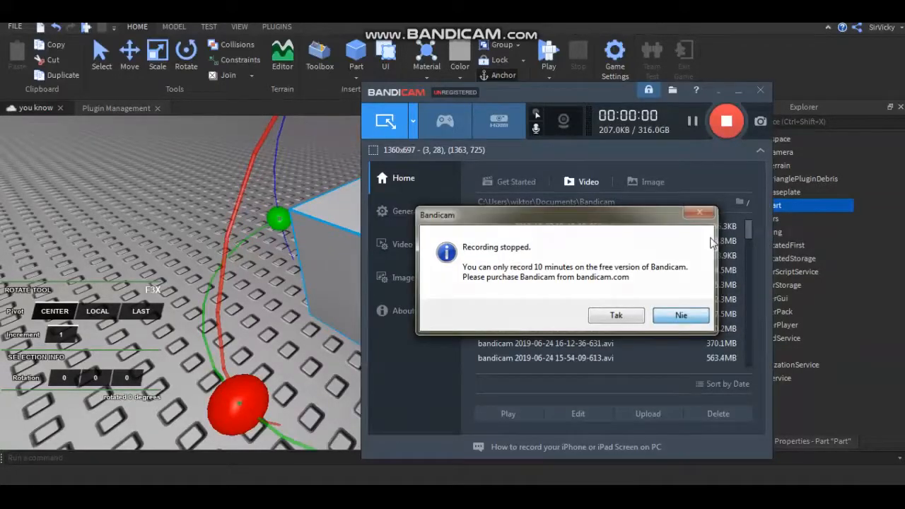
{"action": "left_click", "coordinate": [682, 317]}
{"action": "left_click", "coordinate": [738, 93]}
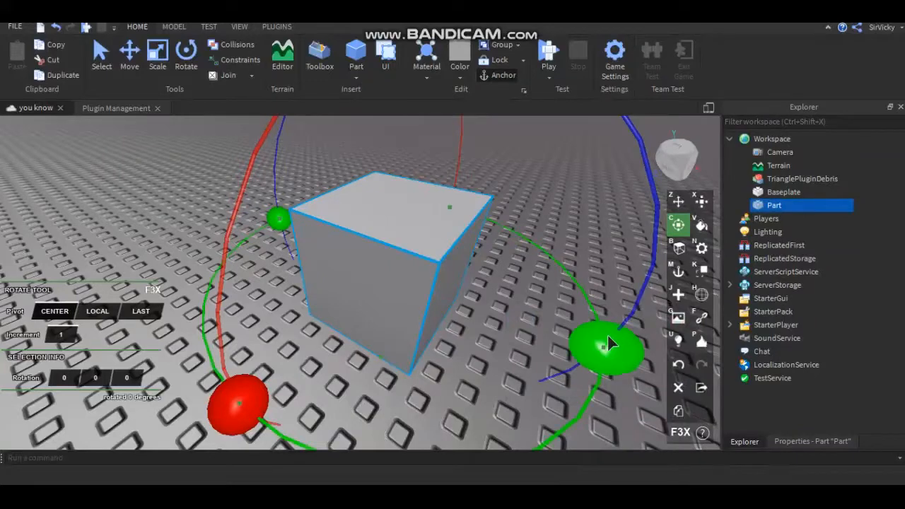
{"action": "left_click_drag", "start_coordinate": [601, 346], "coordinate": [579, 353]}
{"action": "left_click_drag", "start_coordinate": [438, 397], "coordinate": [500, 313]}
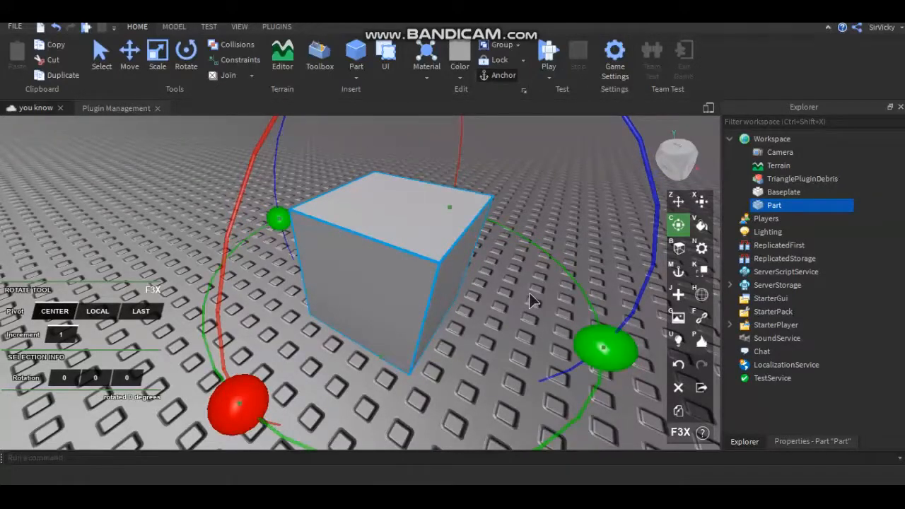
- Paint the cube Really red with the Paint tool and deselect it
{"action": "left_click", "coordinate": [701, 226]}
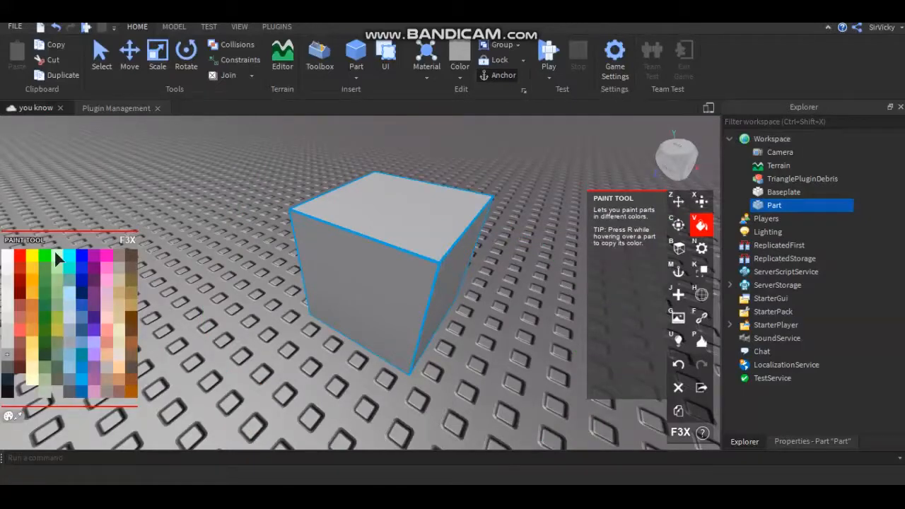
{"action": "left_click", "coordinate": [21, 257]}
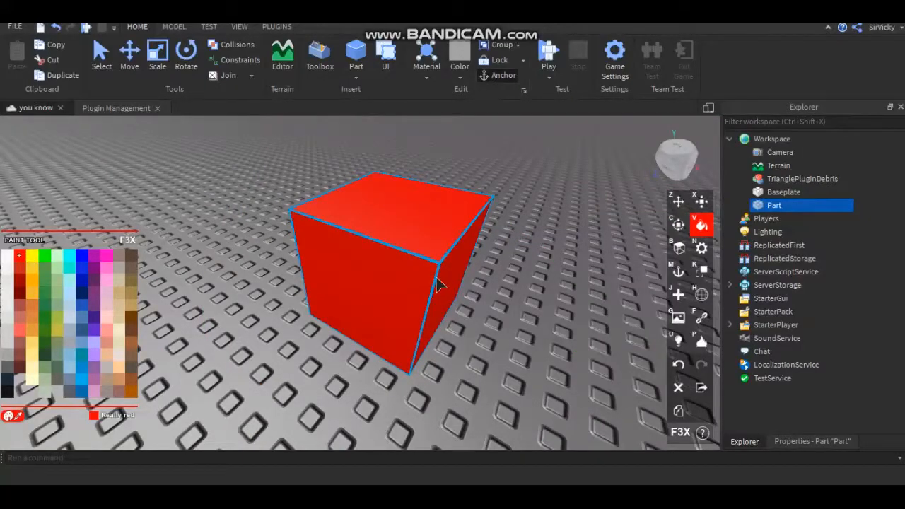
{"action": "right_click_drag", "start_coordinate": [432, 284], "coordinate": [434, 283]}
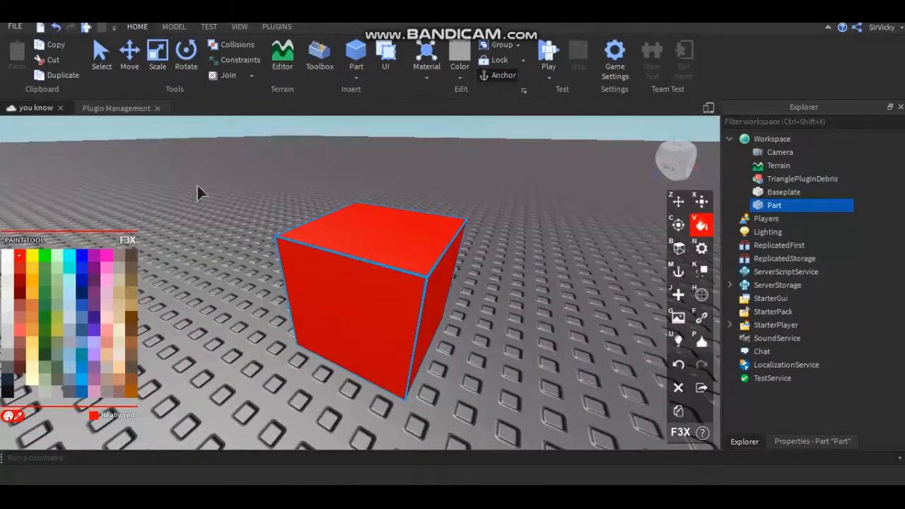
{"action": "left_click", "coordinate": [500, 321]}
- Create a new part with the New Part tool beside the red cube, at about position 7, 0.5, -2
{"action": "right_click_drag", "start_coordinate": [382, 249], "coordinate": [367, 255]}
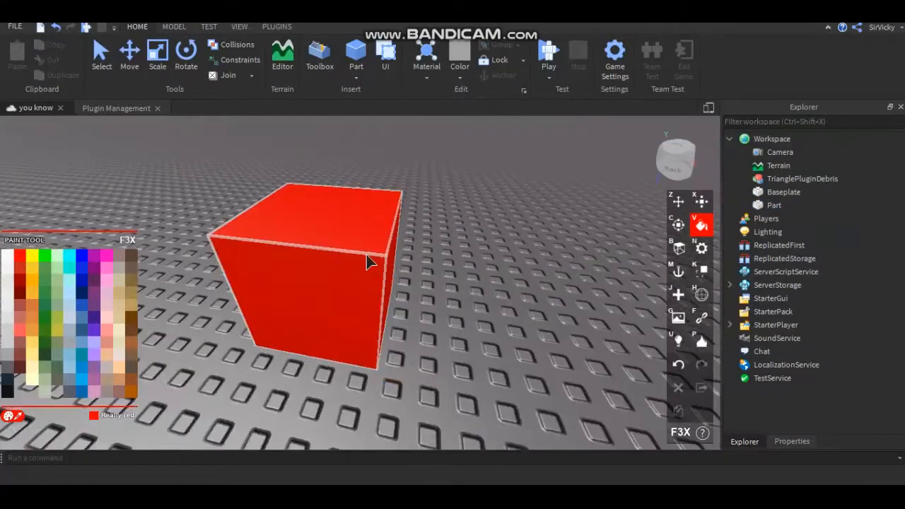
{"action": "key", "text": "j"}
{"action": "left_click", "coordinate": [514, 327]}
{"action": "left_click_drag", "start_coordinate": [524, 295], "coordinate": [554, 330]}
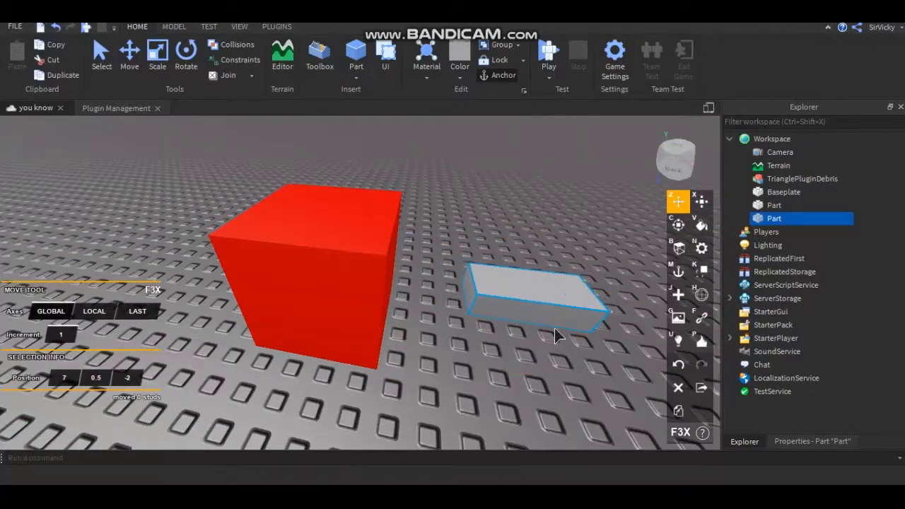
- Duplicate the white part and place the copy next to it, away from the red cube, at about position 12, 0.5, -2
{"action": "key", "text": "d"}
{"action": "key", "text": "ctrl+d"}
{"action": "left_click_drag", "start_coordinate": [278, 289], "coordinate": [470, 295]}
{"action": "key", "text": "ctrl+d"}
{"action": "key", "text": "d"}
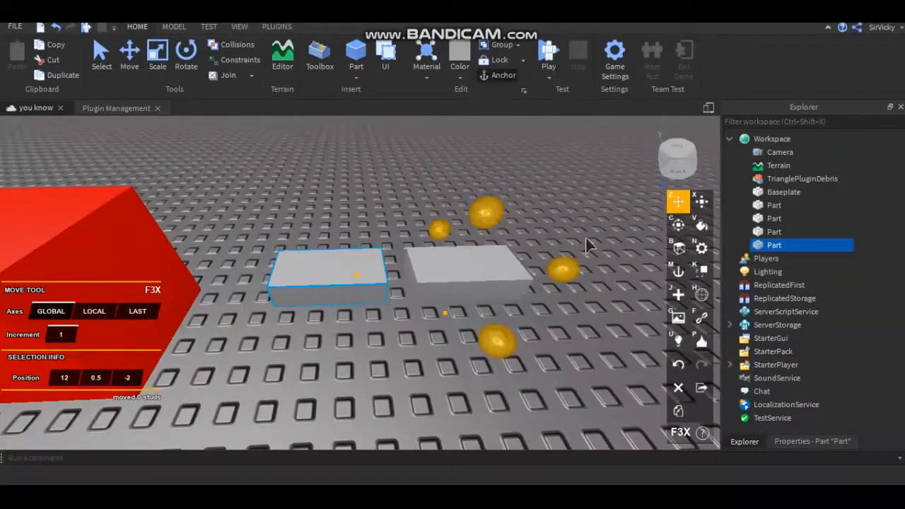
{"action": "left_click", "coordinate": [586, 239]}
- Duplicate the end part twice to extend the row, placing the last copy at about position 22, 0.5, -2
{"action": "left_click", "coordinate": [487, 257]}
{"action": "key", "text": "ctrl+d"}
{"action": "key", "text": "d"}
{"action": "left_click_drag", "start_coordinate": [486, 257], "coordinate": [366, 271]}
{"action": "left_click", "coordinate": [432, 239]}
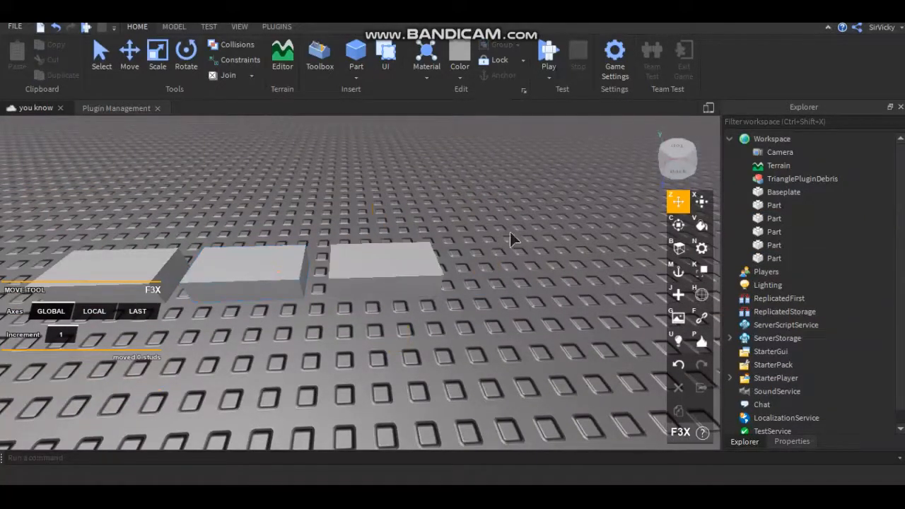
{"action": "left_click", "coordinate": [406, 280]}
{"action": "key", "text": "ctrl+d"}
{"action": "left_click_drag", "start_coordinate": [402, 271], "coordinate": [507, 284]}
{"action": "left_click", "coordinate": [552, 202]}
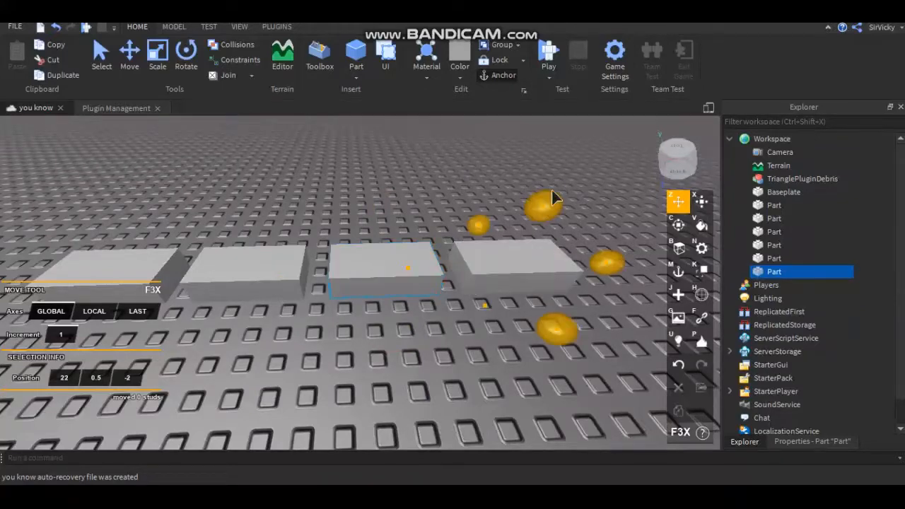
- Duplicate the last part of the row and place the copy on the baseplate in front of the row
{"action": "left_click", "coordinate": [543, 254]}
{"action": "key", "text": "ctrl+d"}
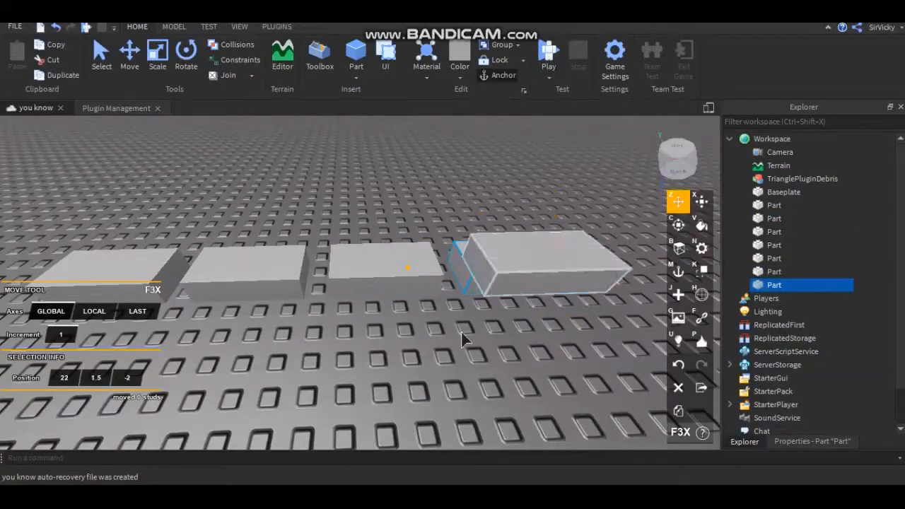
{"action": "left_click_drag", "start_coordinate": [462, 333], "coordinate": [308, 353]}
{"action": "left_click", "coordinate": [517, 370]}
- Try to paint the part nearest the red cube Magenta with the Paint tool
{"action": "right_click_drag", "start_coordinate": [517, 370], "coordinate": [512, 344]}
{"action": "scroll", "coordinate": [514, 368], "scroll_direction": "up", "scroll_amount": 8}
{"action": "scroll", "coordinate": [512, 343], "scroll_direction": "down", "scroll_amount": 8}
{"action": "scroll", "coordinate": [513, 344], "scroll_direction": "up", "scroll_amount": 3}
{"action": "mouse_move", "coordinate": [396, 304]}
{"action": "right_mouse_down"}
{"action": "mouse_move", "coordinate": [422, 276]}
{"action": "mouse_move", "coordinate": [356, 287]}
{"action": "mouse_move", "coordinate": [319, 275]}
{"action": "mouse_move", "coordinate": [333, 279]}
{"action": "right_mouse_up"}
{"action": "scroll", "coordinate": [423, 276], "scroll_direction": "down", "scroll_amount": 5}
{"action": "left_click", "coordinate": [702, 224]}
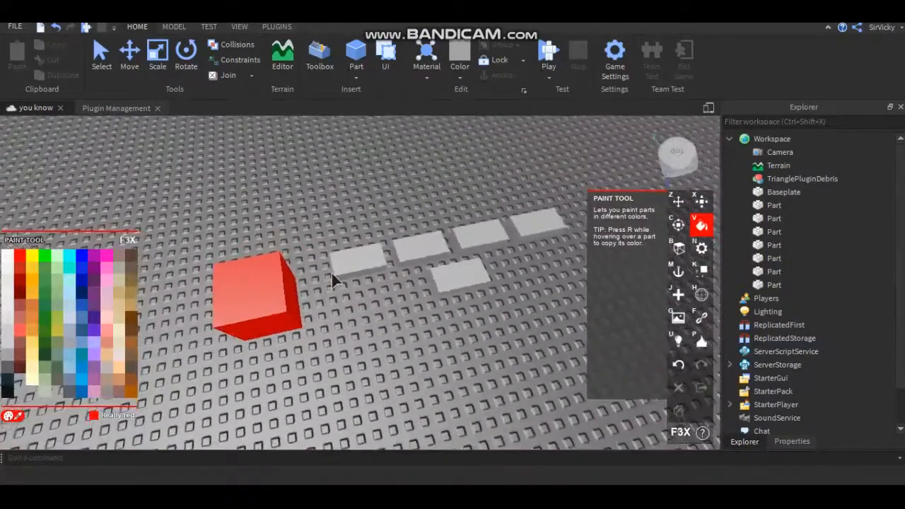
{"action": "scroll", "coordinate": [333, 279], "scroll_direction": "up", "scroll_amount": 3}
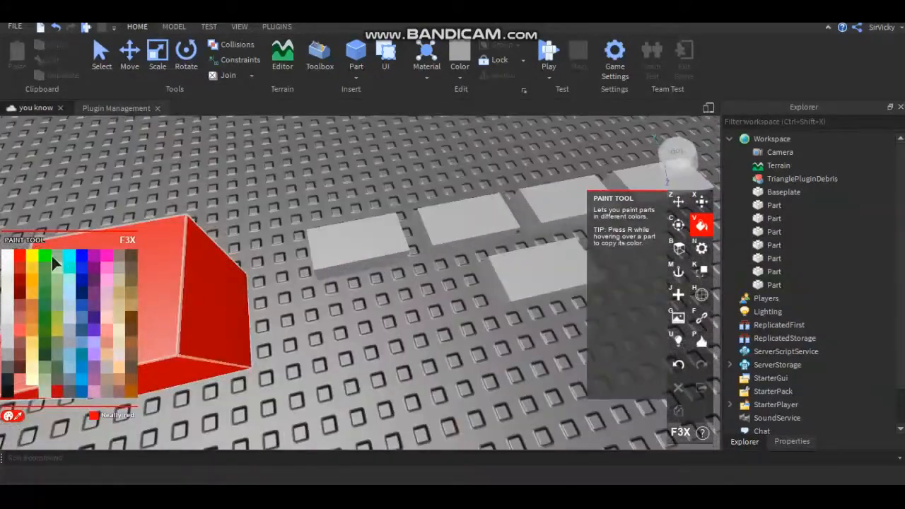
{"action": "left_click", "coordinate": [98, 259]}
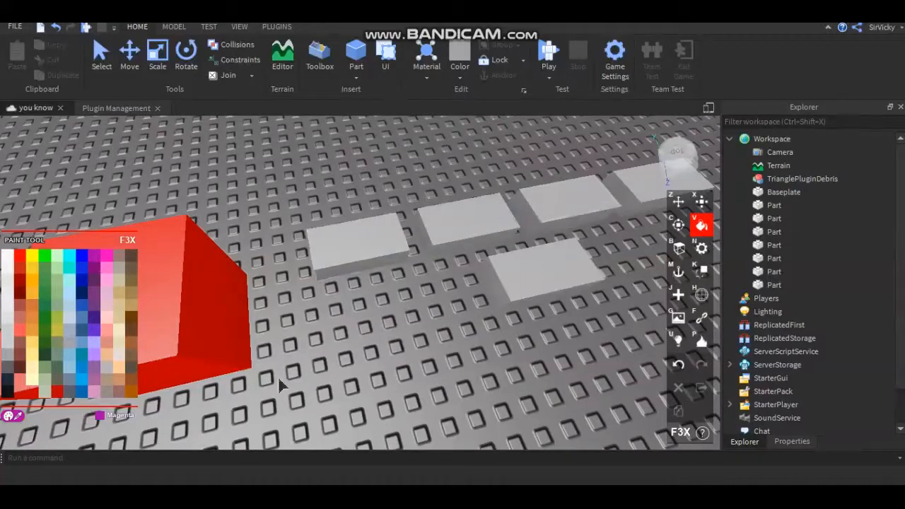
{"action": "left_click", "coordinate": [334, 264]}
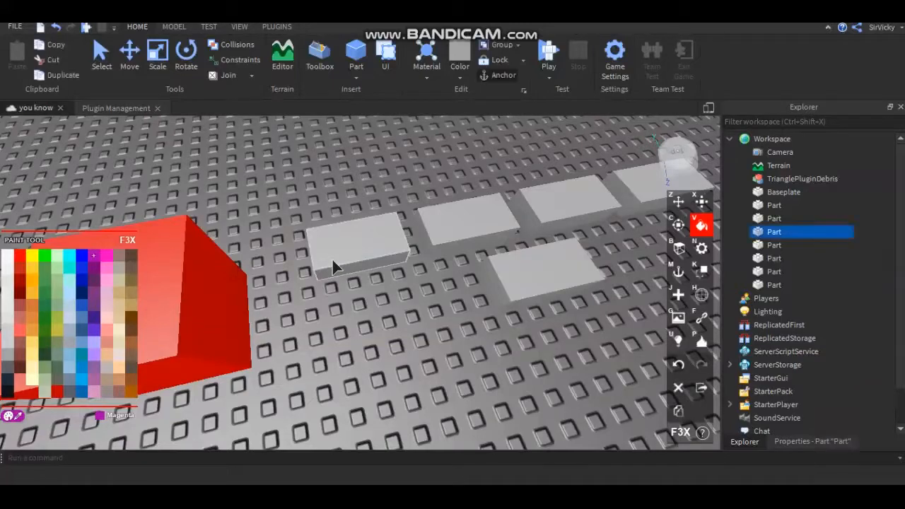
{"action": "left_click", "coordinate": [410, 350]}
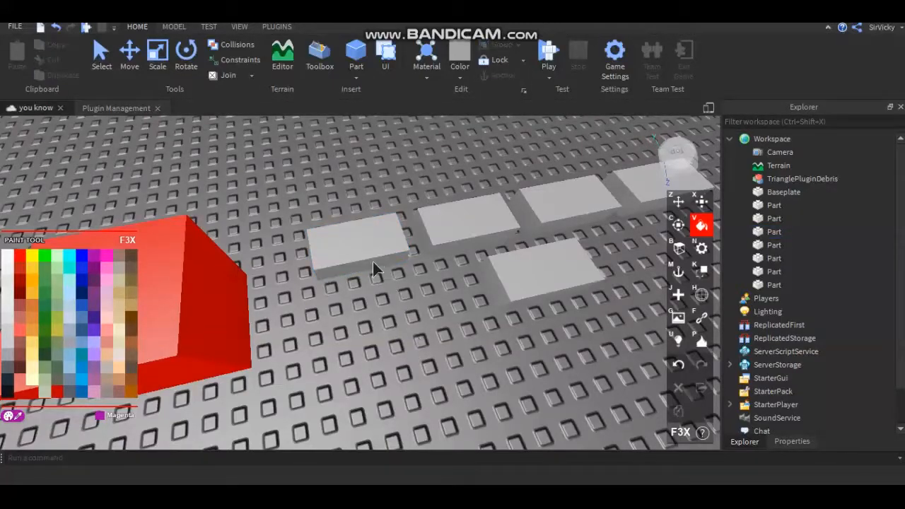
- Try to paint the part nearest the red cube Hot pink
{"action": "left_click", "coordinate": [106, 259]}
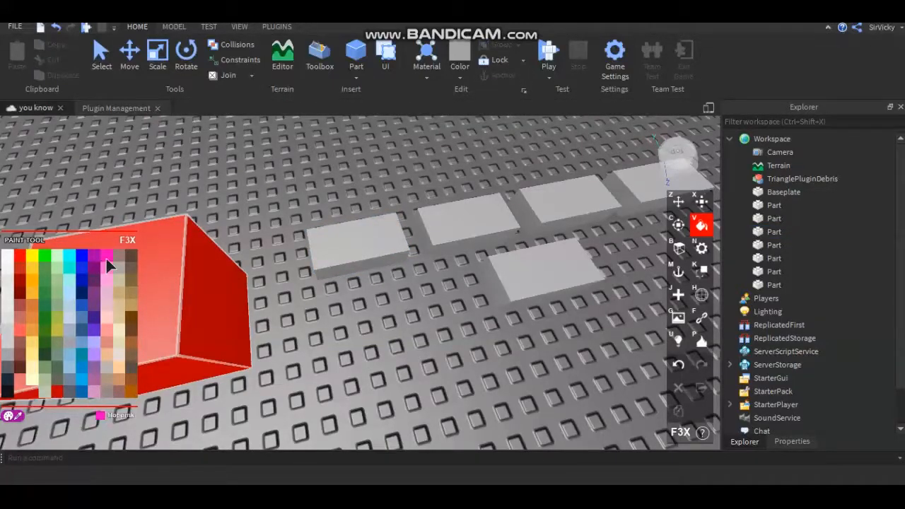
{"action": "left_click", "coordinate": [318, 235]}
{"action": "left_click", "coordinate": [311, 205]}
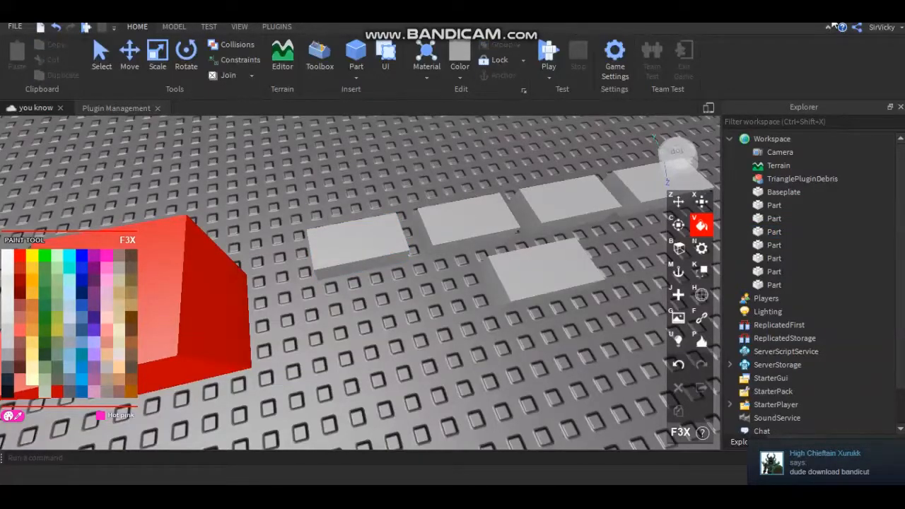
{"action": "left_click", "coordinate": [363, 259]}
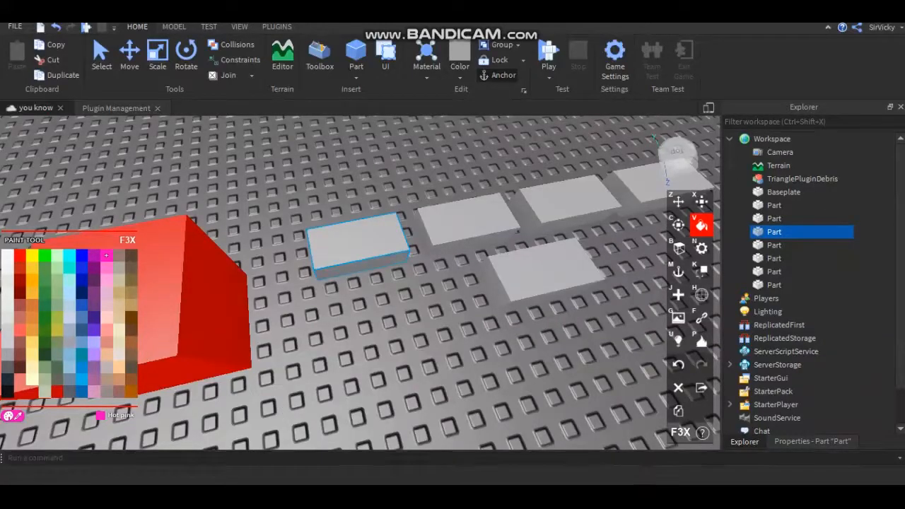
{"action": "left_click", "coordinate": [571, 499]}
{"action": "left_click", "coordinate": [304, 329]}
{"action": "left_click", "coordinate": [322, 241]}
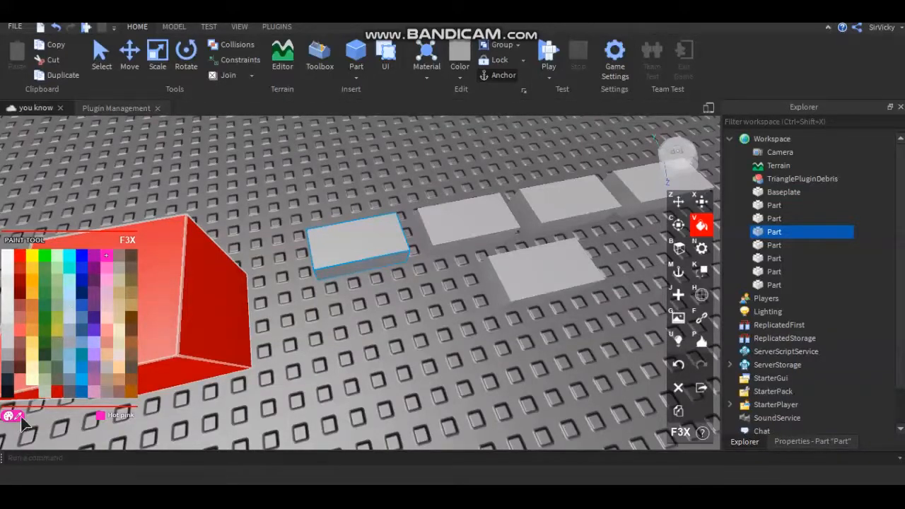
{"action": "right_click_drag", "start_coordinate": [21, 423], "coordinate": [88, 396]}
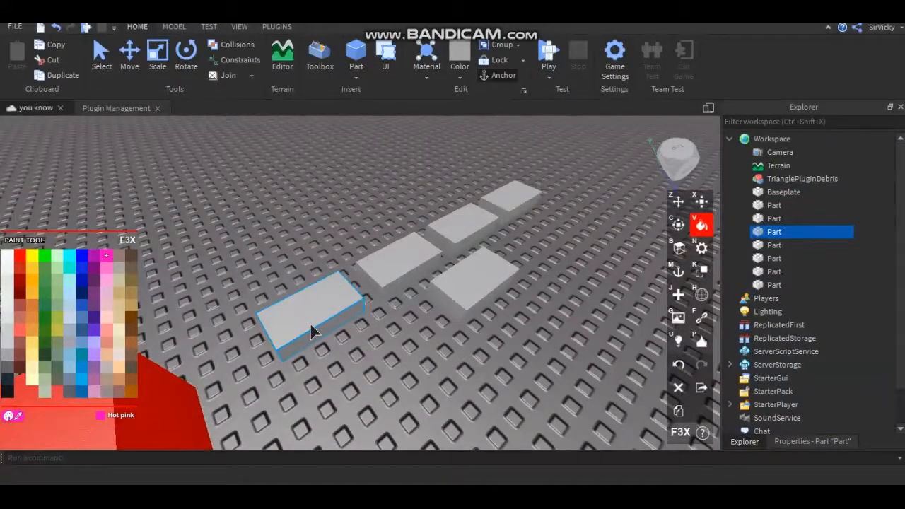
{"action": "left_click", "coordinate": [384, 369]}
{"action": "left_click", "coordinate": [325, 322]}
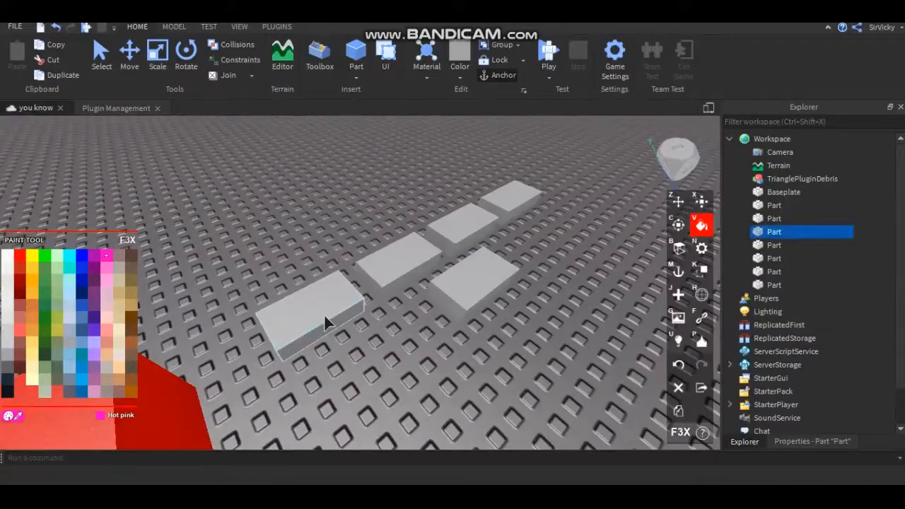
- Set the Paint tool to a custom pink of RGB (255, 7, 187) with the color picker
{"action": "right_click", "coordinate": [281, 318]}
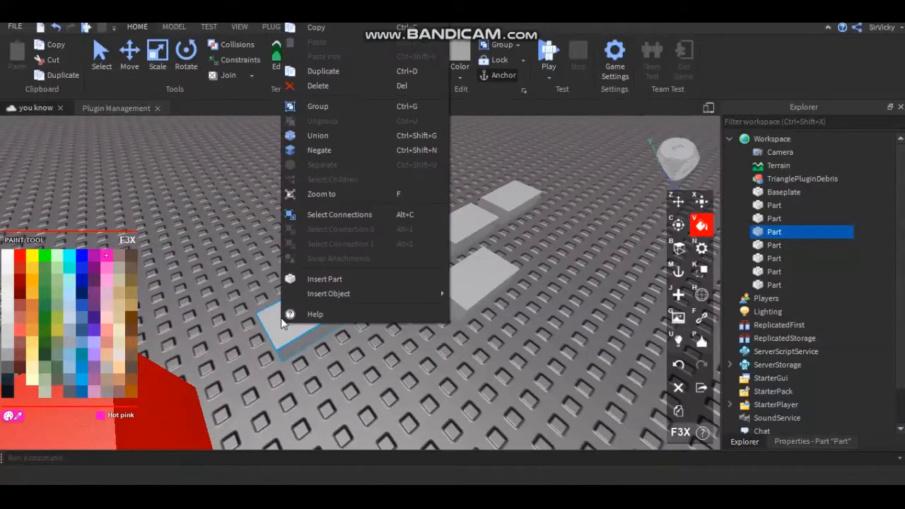
{"action": "right_click_drag", "start_coordinate": [295, 356], "coordinate": [293, 363]}
{"action": "scroll", "coordinate": [294, 363], "scroll_direction": "down", "scroll_amount": 6}
{"action": "scroll", "coordinate": [293, 362], "scroll_direction": "up", "scroll_amount": 2}
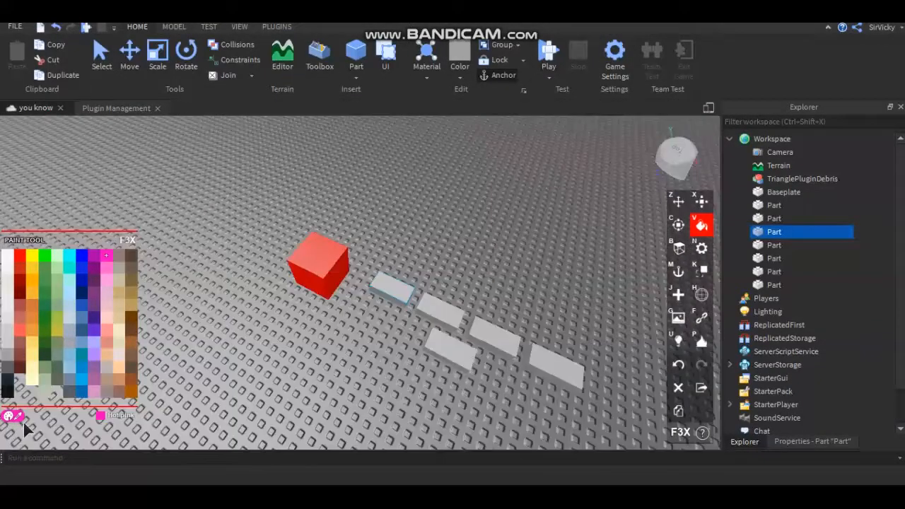
{"action": "left_click", "coordinate": [19, 417]}
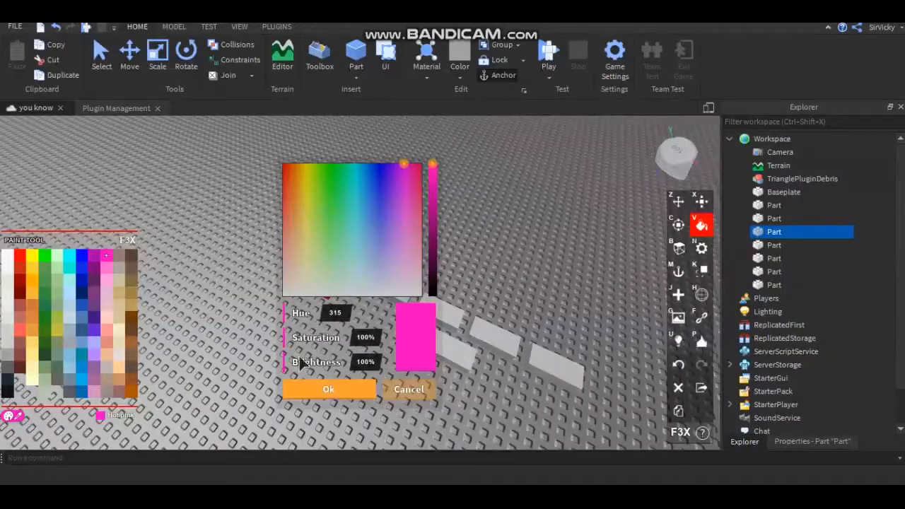
{"action": "left_click", "coordinate": [331, 391]}
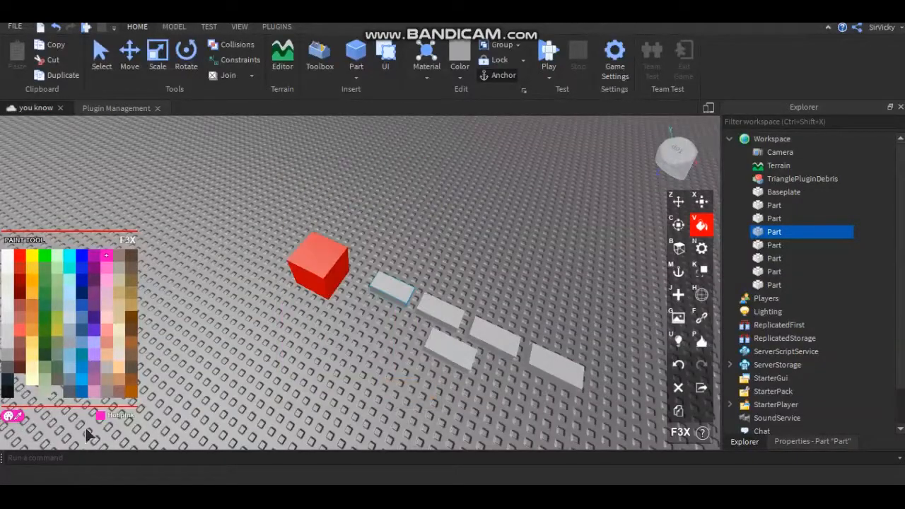
{"action": "left_click", "coordinate": [18, 419]}
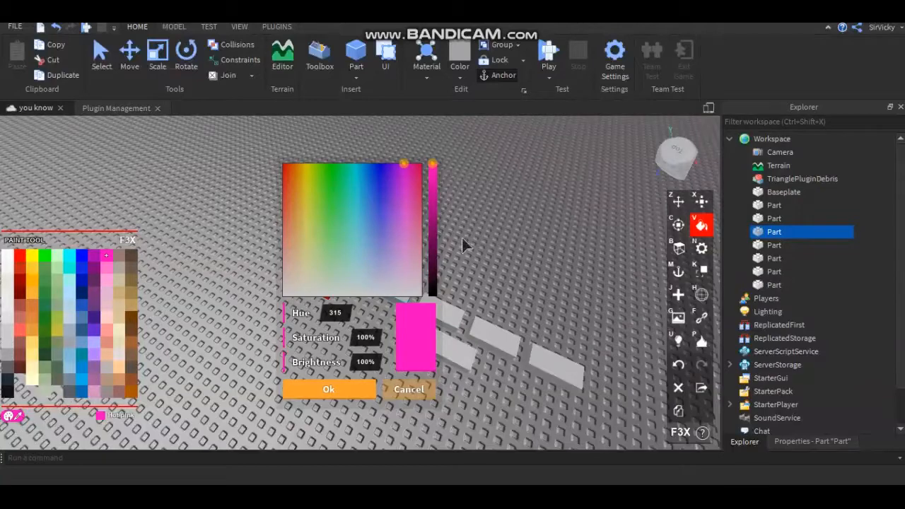
{"action": "mouse_move", "coordinate": [388, 195]}
{"action": "left_mouse_down"}
{"action": "mouse_move", "coordinate": [359, 227]}
{"action": "mouse_move", "coordinate": [388, 234]}
{"action": "mouse_move", "coordinate": [405, 168]}
{"action": "left_mouse_up"}
{"action": "left_click", "coordinate": [329, 390]}
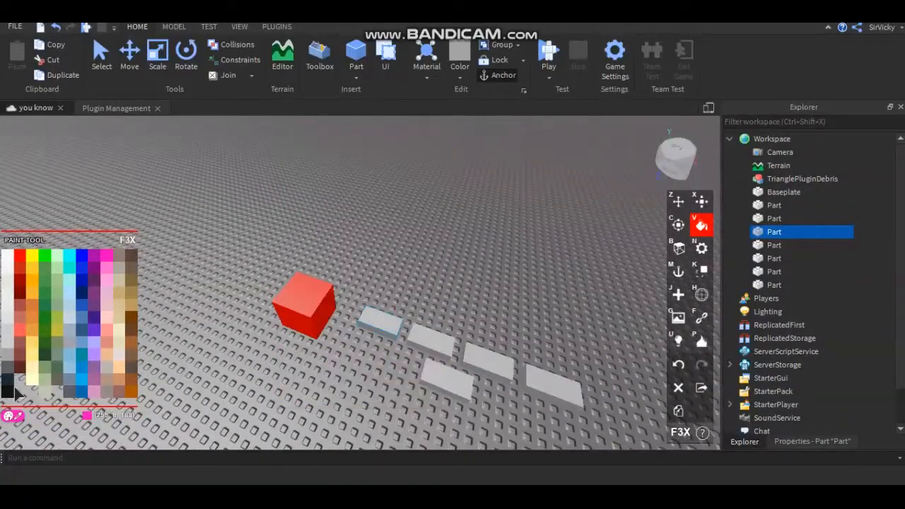
{"action": "left_click", "coordinate": [9, 417]}
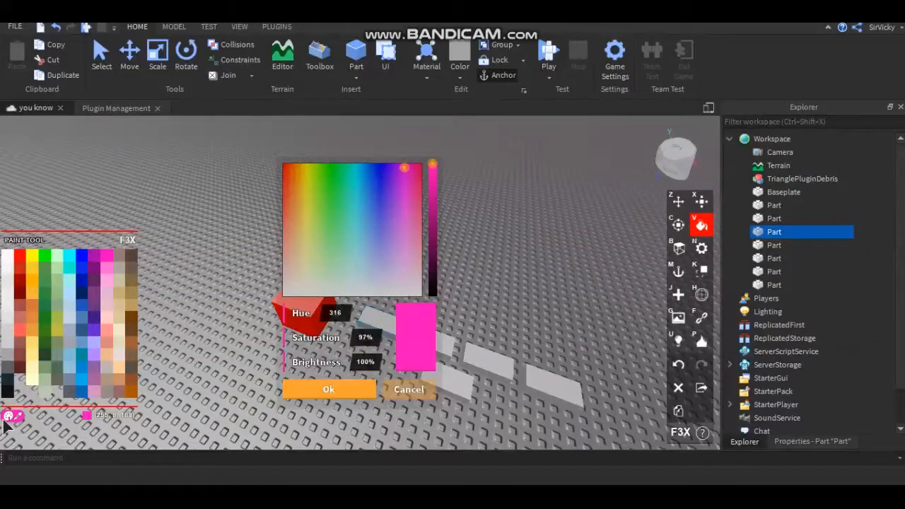
{"action": "left_click", "coordinate": [332, 391]}
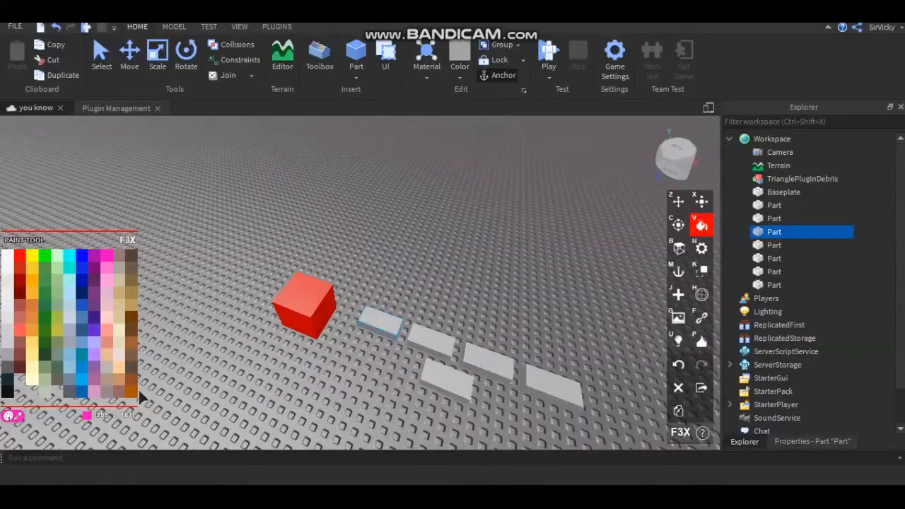
- Paint the part nearest the red cube with the custom pink and deselect it
{"action": "scroll", "coordinate": [565, 264], "scroll_direction": "up", "scroll_amount": 3}
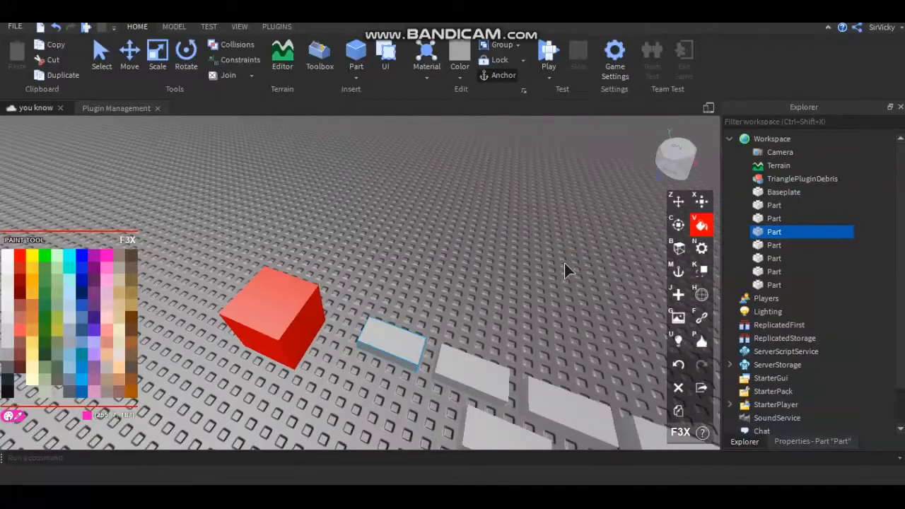
{"action": "scroll", "coordinate": [564, 263], "scroll_direction": "up", "scroll_amount": 5}
{"action": "left_click", "coordinate": [400, 248]}
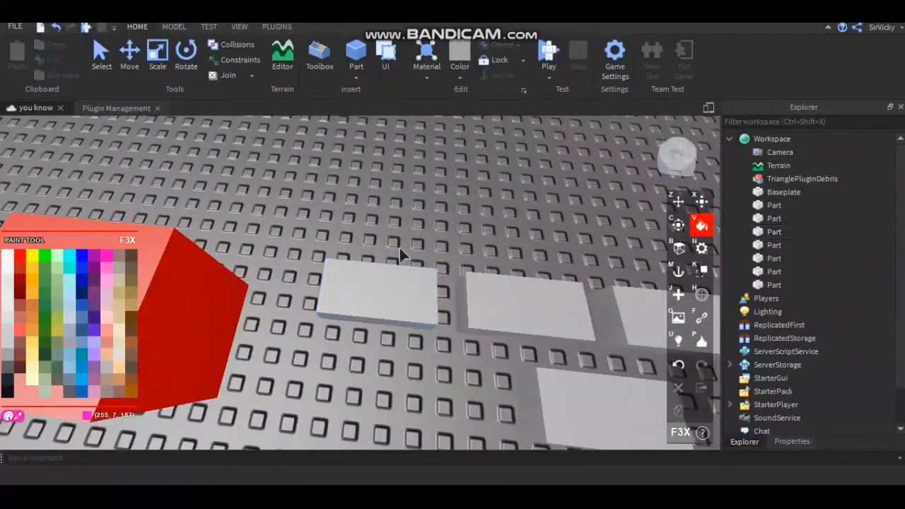
{"action": "left_click", "coordinate": [420, 293]}
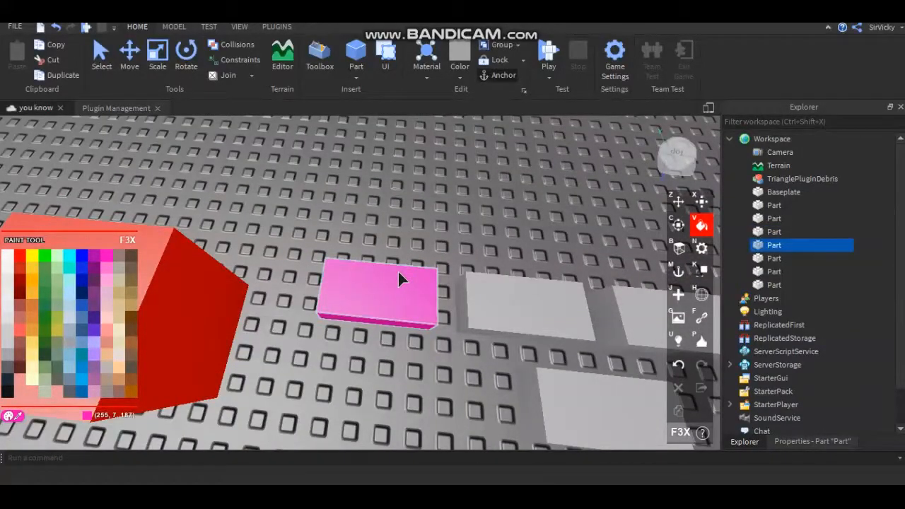
{"action": "left_click", "coordinate": [398, 271]}
{"action": "mouse_move", "coordinate": [398, 271]}
{"action": "right_mouse_down"}
{"action": "mouse_move", "coordinate": [413, 268]}
{"action": "mouse_move", "coordinate": [393, 267]}
{"action": "right_mouse_up"}
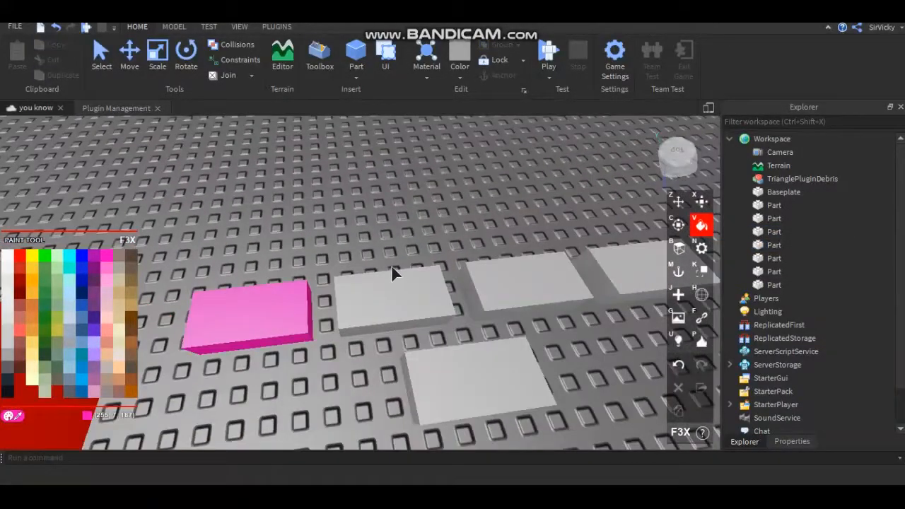
- Paint the other parts in the row and the one in front of it with the same custom pink
{"action": "left_click", "coordinate": [361, 298]}
{"action": "key", "text": "d"}
{"action": "left_click", "coordinate": [482, 265]}
{"action": "left_click", "coordinate": [242, 283]}
{"action": "left_click", "coordinate": [197, 363]}
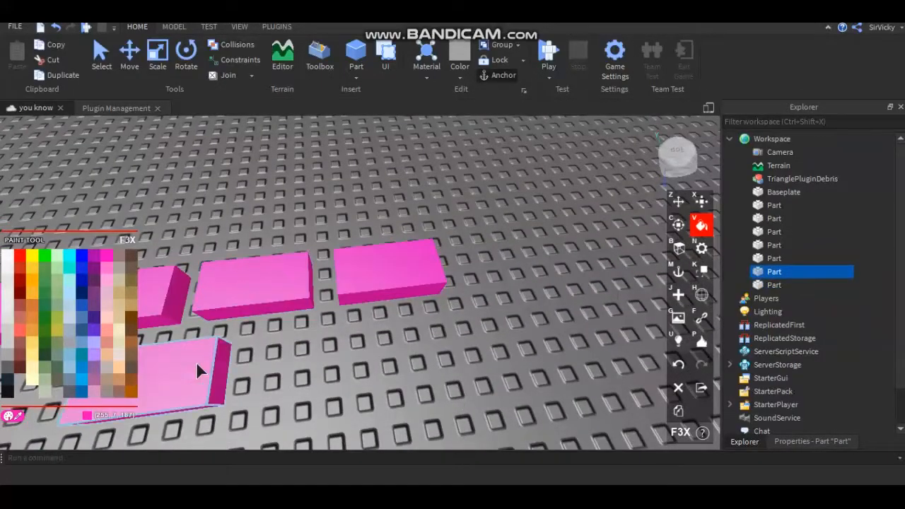
{"action": "left_click", "coordinate": [247, 285]}
{"action": "left_click", "coordinate": [276, 240]}
- Select all the pink parts together, then clear the selection
{"action": "right_click_drag", "start_coordinate": [260, 249], "coordinate": [296, 228]}
{"action": "scroll", "coordinate": [296, 228], "scroll_direction": "down", "scroll_amount": 5}
{"action": "scroll", "coordinate": [446, 236], "scroll_direction": "up", "scroll_amount": 4}
{"action": "left_click", "coordinate": [438, 238]}
{"action": "right_click_drag", "start_coordinate": [446, 236], "coordinate": [438, 244]}
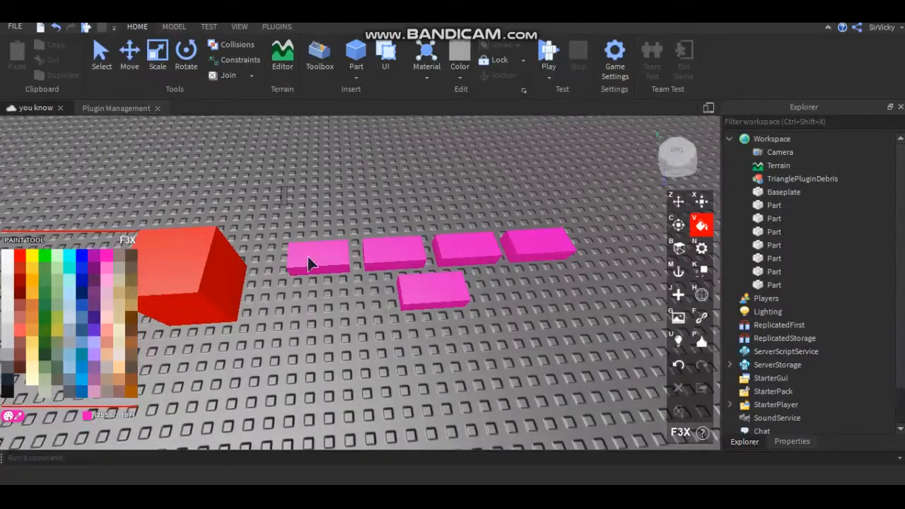
{"action": "left_click_drag", "start_coordinate": [307, 256], "coordinate": [588, 315], "text": "shift"}
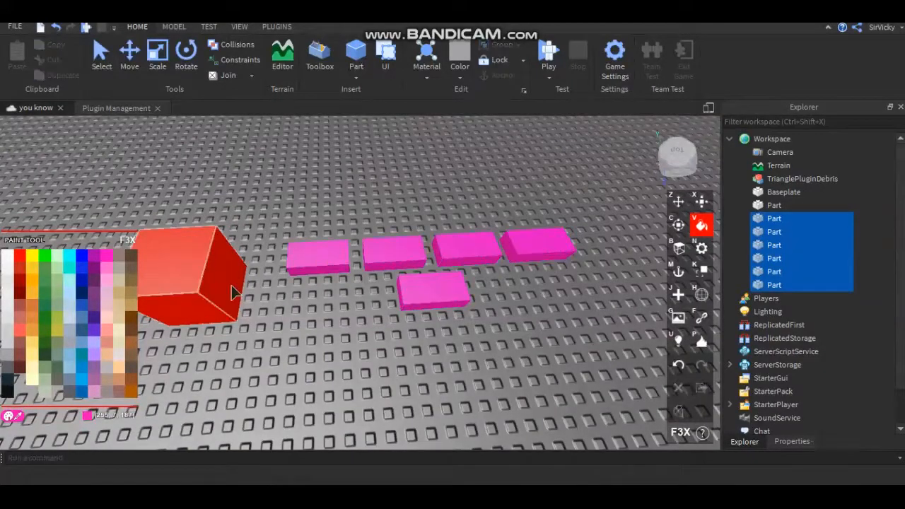
{"action": "left_click", "coordinate": [321, 241]}
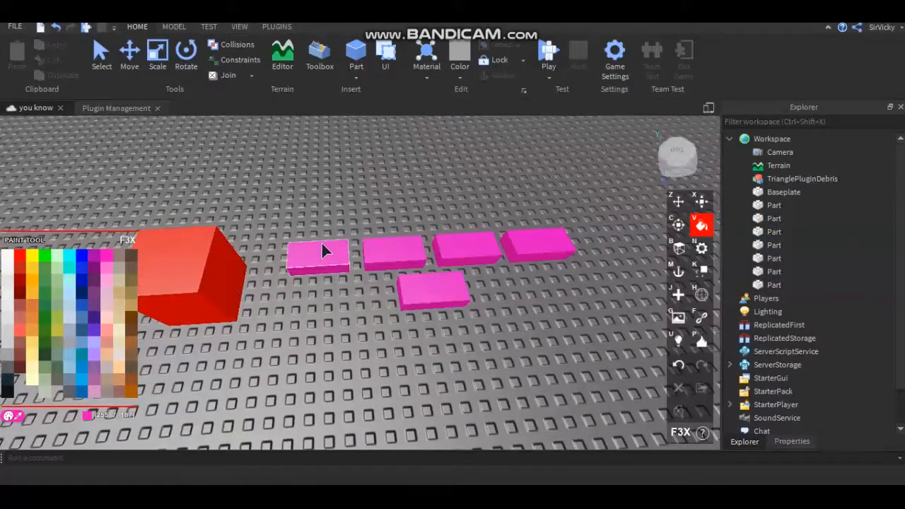
{"action": "left_click", "coordinate": [406, 251]}
{"action": "left_click", "coordinate": [464, 169]}
- Paint the red cube Institutional white
{"action": "right_click_drag", "start_coordinate": [398, 272], "coordinate": [398, 272]}
{"action": "scroll", "coordinate": [399, 279], "scroll_direction": "up", "scroll_amount": 10}
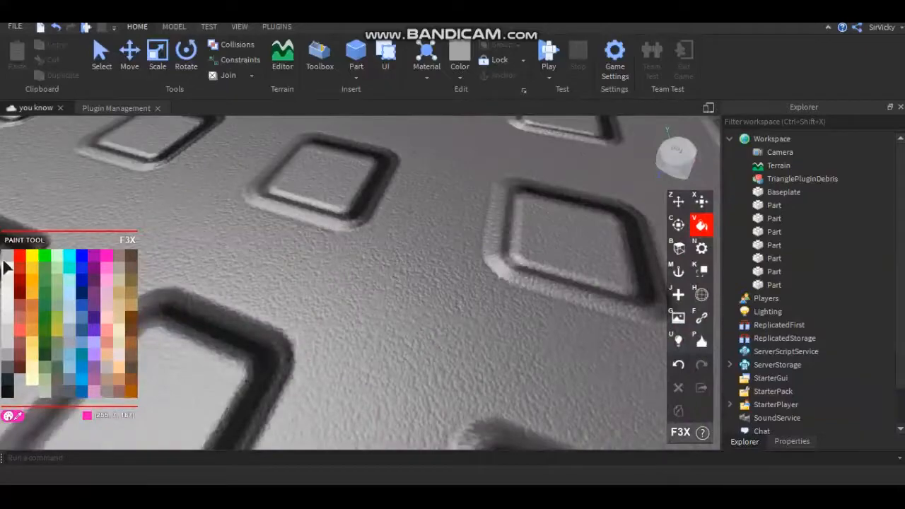
{"action": "right_click", "coordinate": [8, 106]}
{"action": "scroll", "coordinate": [223, 329], "scroll_direction": "down", "scroll_amount": 5}
{"action": "scroll", "coordinate": [223, 329], "scroll_direction": "down", "scroll_amount": 5}
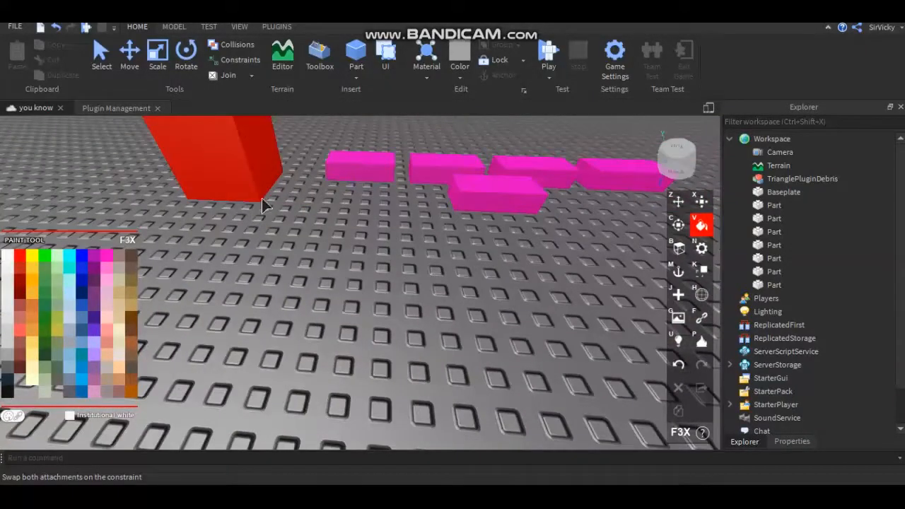
{"action": "scroll", "coordinate": [263, 202], "scroll_direction": "down", "scroll_amount": 5}
{"action": "left_click", "coordinate": [257, 230]}
- Select the white cube with the Surface tool and set the surface type of all its sides to Hinge
{"action": "right_click_drag", "start_coordinate": [257, 230], "coordinate": [362, 305]}
{"action": "scroll", "coordinate": [363, 274], "scroll_direction": "up", "scroll_amount": 5}
{"action": "key", "text": "b"}
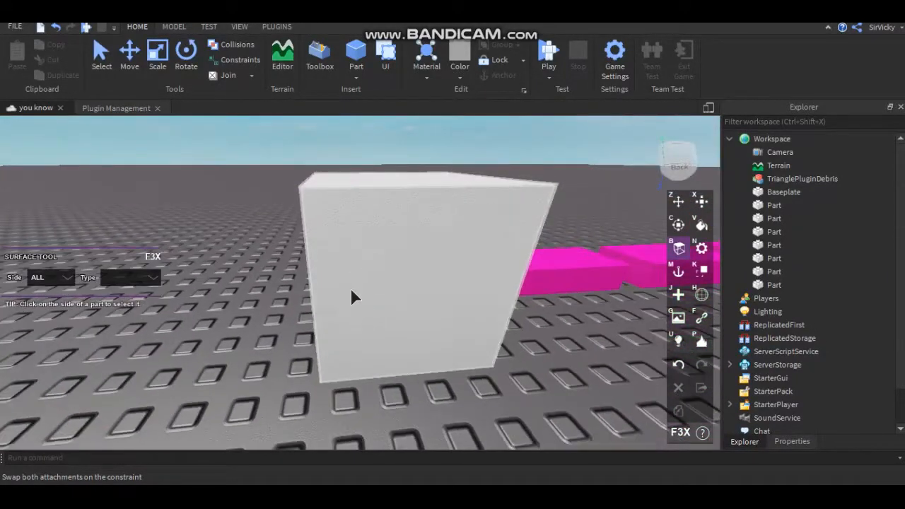
{"action": "left_click", "coordinate": [348, 291]}
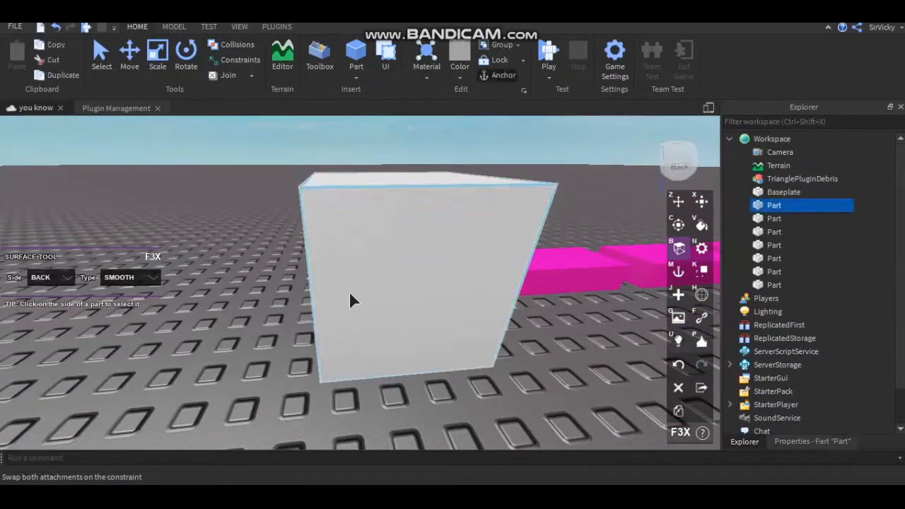
{"action": "left_click", "coordinate": [60, 282]}
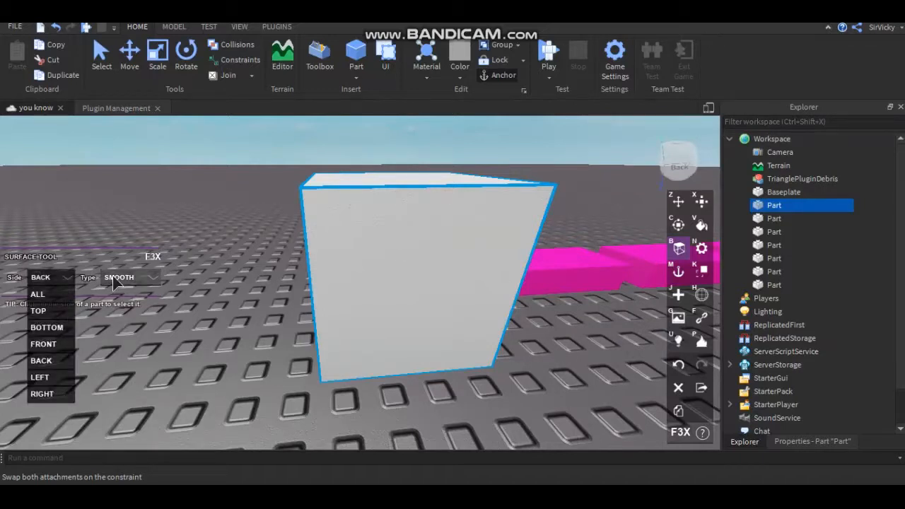
{"action": "left_click", "coordinate": [131, 280]}
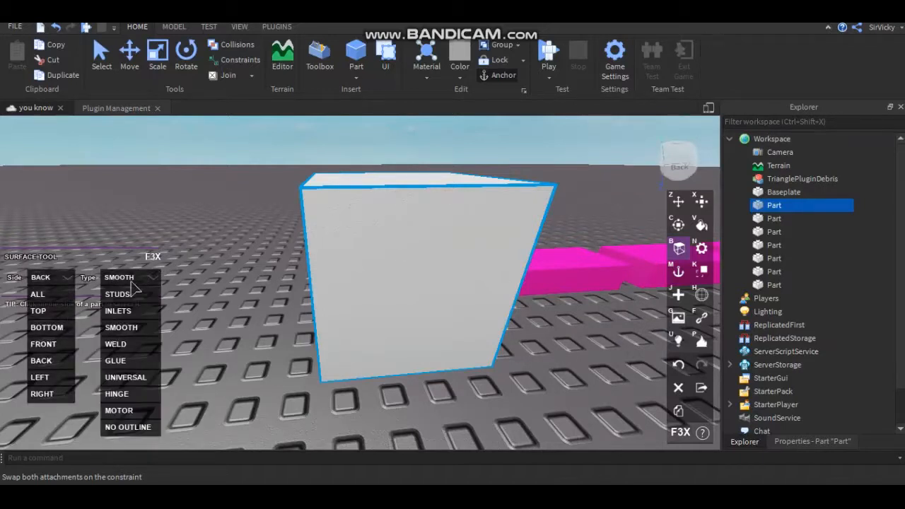
{"action": "left_click", "coordinate": [61, 295]}
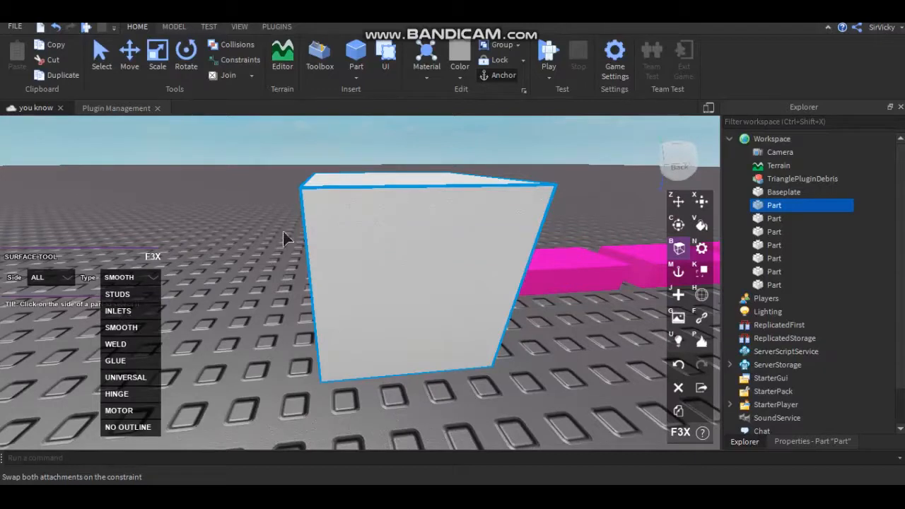
{"action": "left_click", "coordinate": [41, 282]}
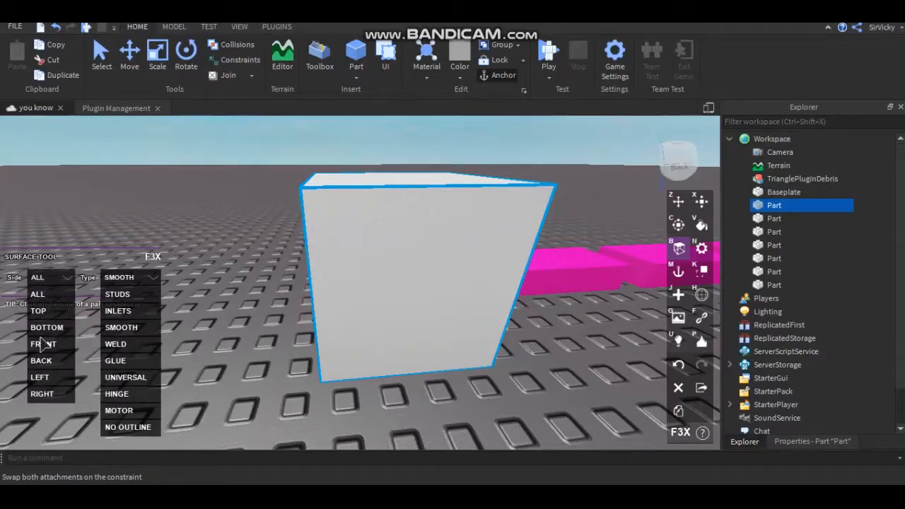
{"action": "left_click", "coordinate": [57, 295]}
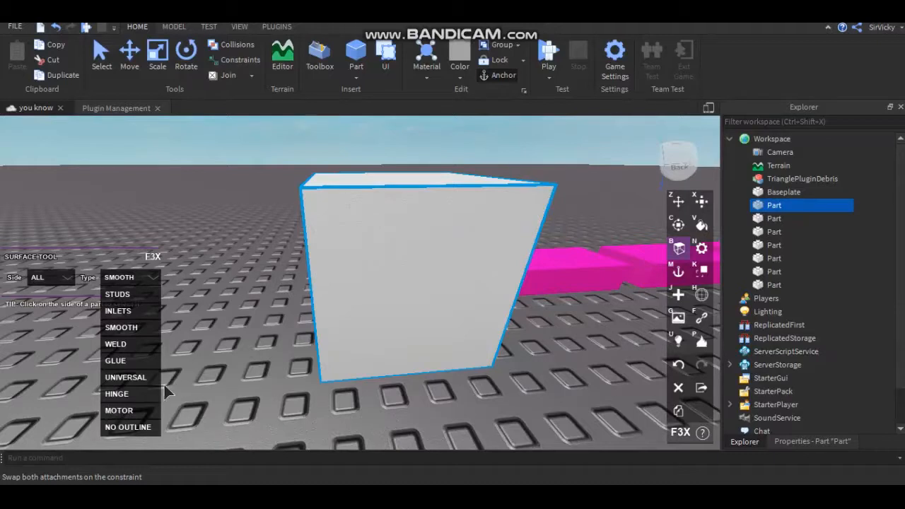
{"action": "left_click", "coordinate": [117, 394]}
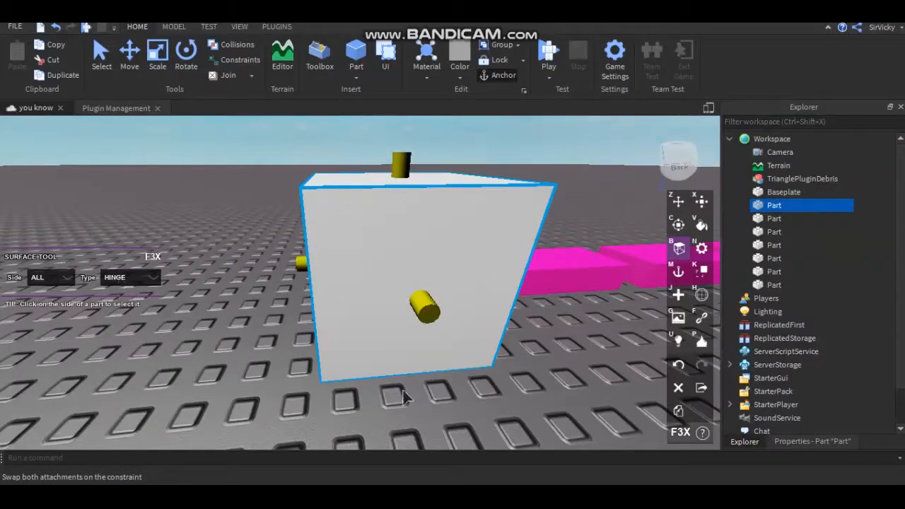
- Change the surface type of all the white cube's sides to Universal
{"action": "right_click_drag", "start_coordinate": [403, 391], "coordinate": [405, 381]}
{"action": "right_click_drag", "start_coordinate": [307, 316], "coordinate": [283, 318]}
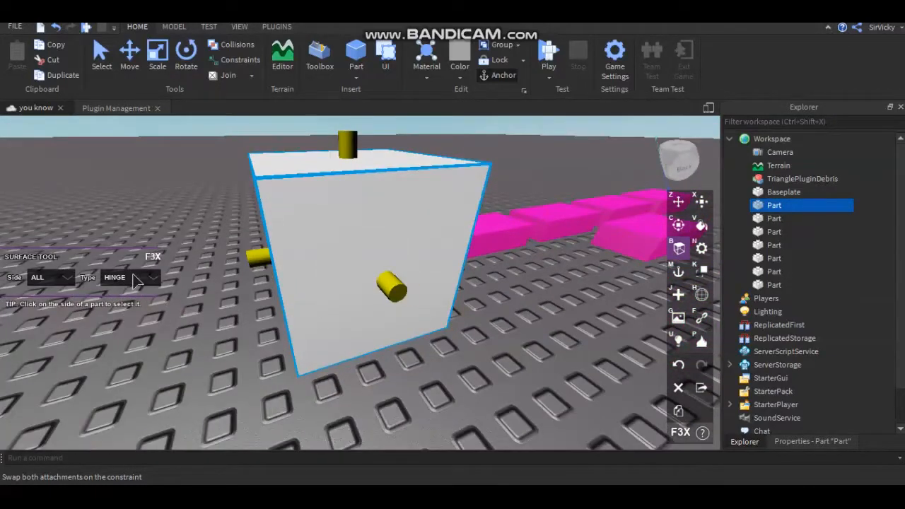
{"action": "left_click", "coordinate": [137, 278]}
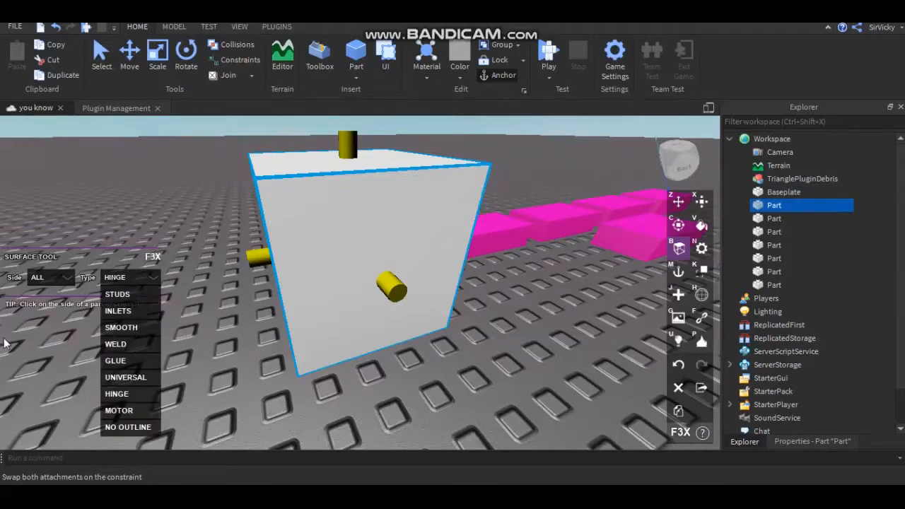
{"action": "left_click", "coordinate": [127, 378]}
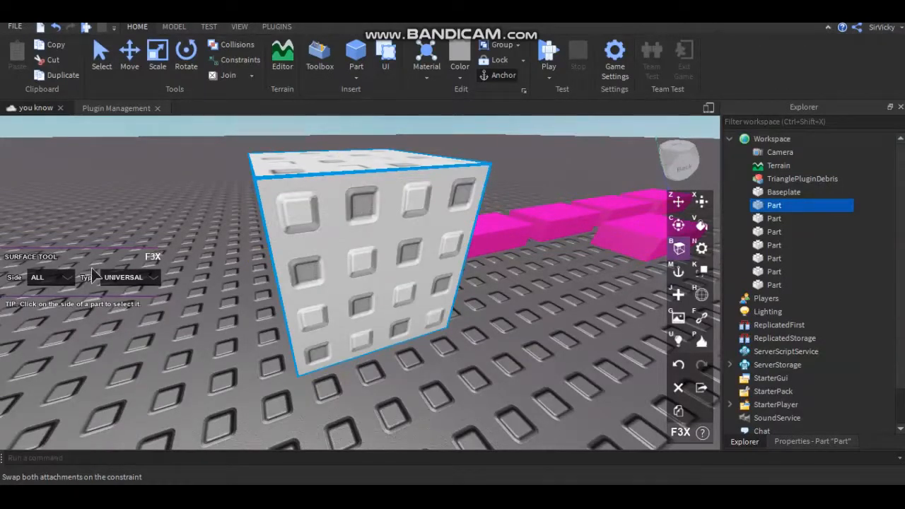
- Change the surface type of all the white cube's sides to Glue
{"action": "right_click_drag", "start_coordinate": [361, 309], "coordinate": [363, 311]}
{"action": "right_click_drag", "start_coordinate": [244, 278], "coordinate": [222, 275]}
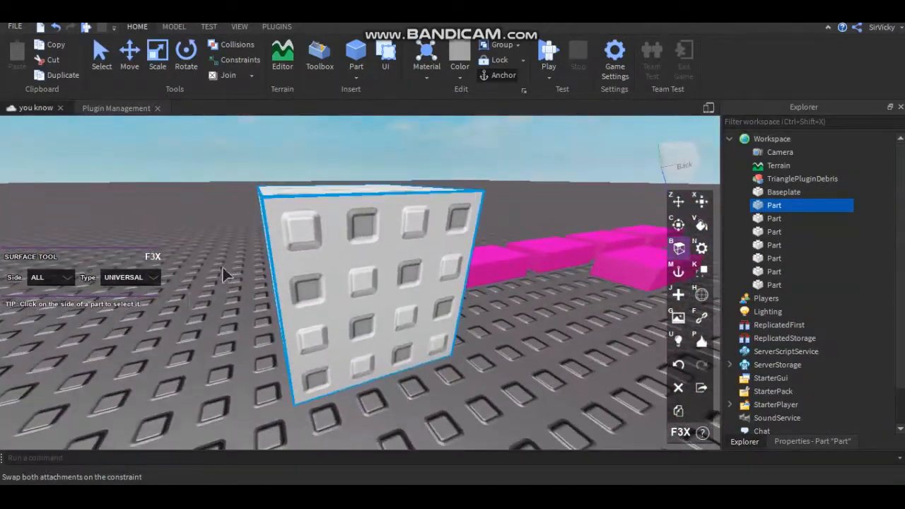
{"action": "left_click", "coordinate": [132, 278]}
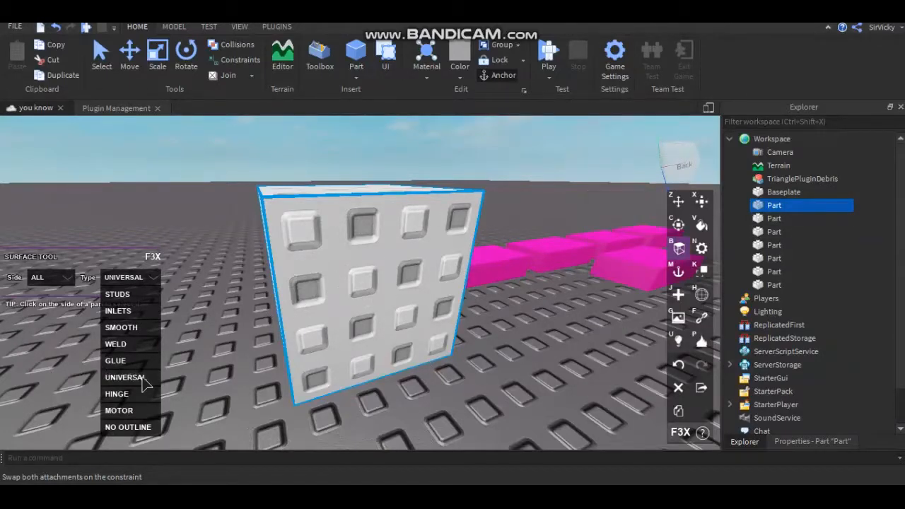
{"action": "left_click", "coordinate": [115, 360]}
- Set all the white cube's sides to Weld, switching to Smooth and back to Weld for comparison
{"action": "right_click_drag", "start_coordinate": [296, 230], "coordinate": [360, 284]}
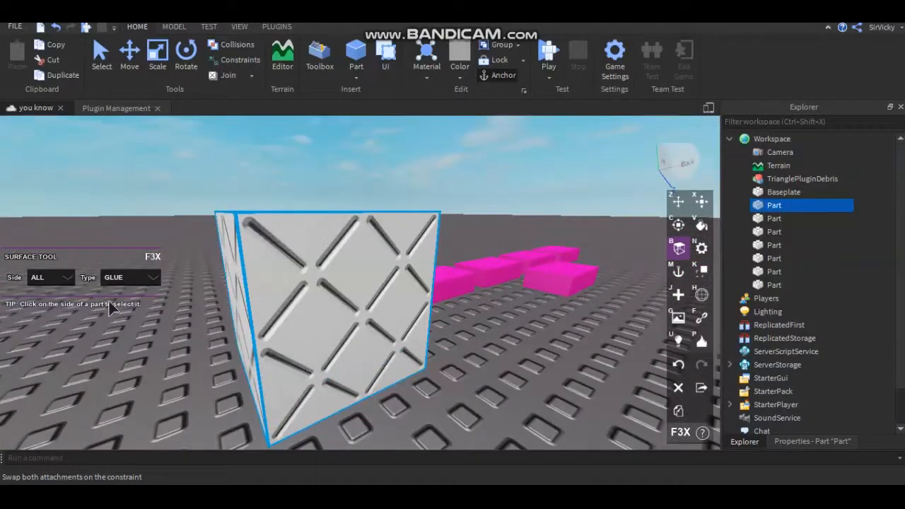
{"action": "left_click", "coordinate": [123, 280]}
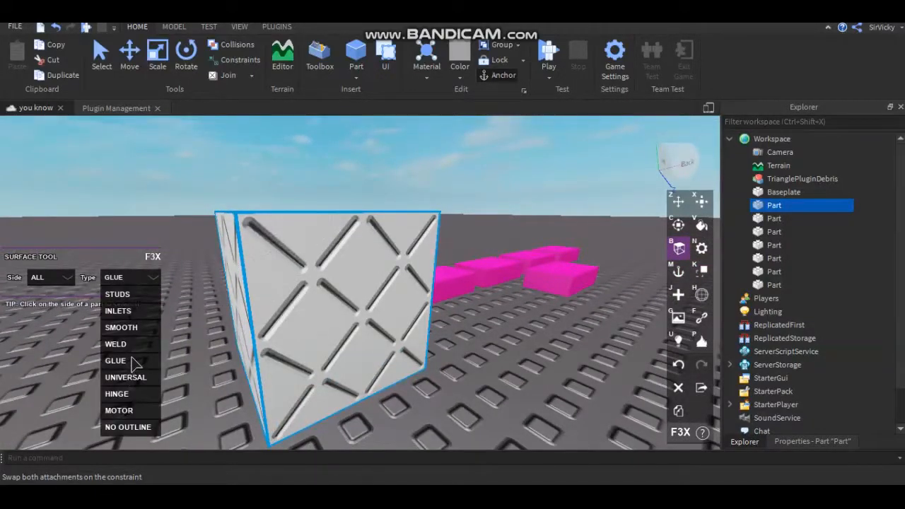
{"action": "left_click", "coordinate": [120, 344]}
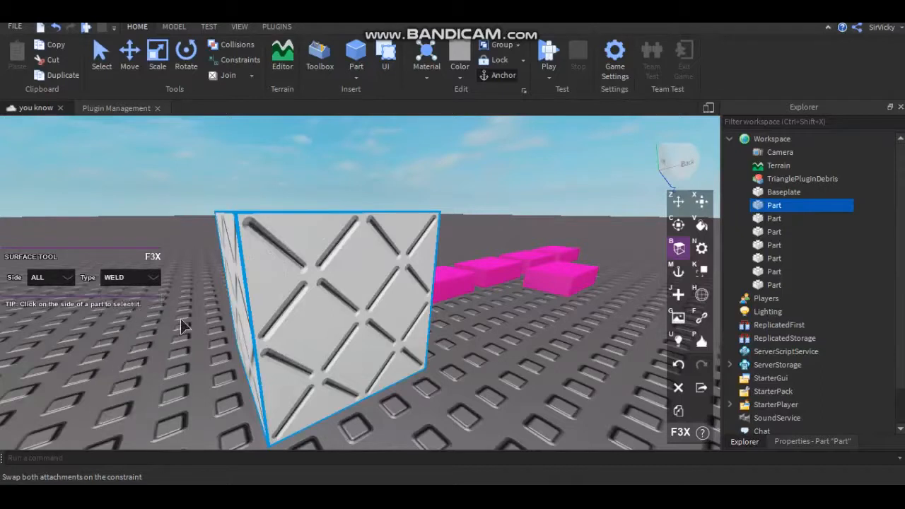
{"action": "left_click", "coordinate": [132, 279]}
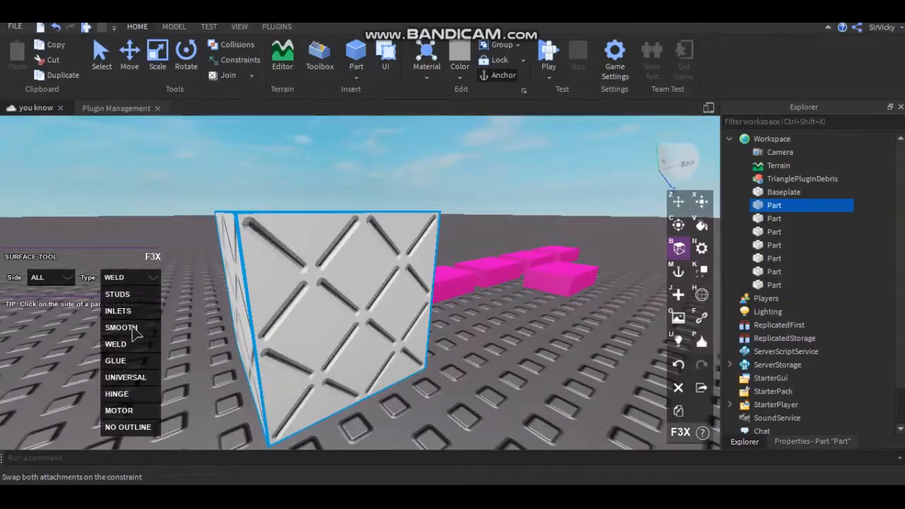
{"action": "left_click", "coordinate": [125, 328]}
{"action": "left_click", "coordinate": [129, 279]}
{"action": "left_click", "coordinate": [119, 343]}
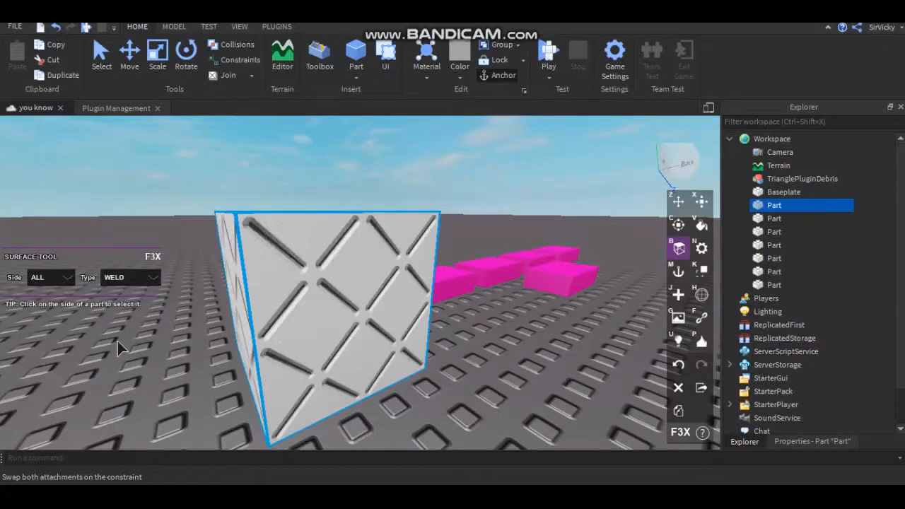
- Set all the white cube's sides to Inlets, switching to Smooth and back to Inlets for comparison
{"action": "left_click", "coordinate": [146, 287]}
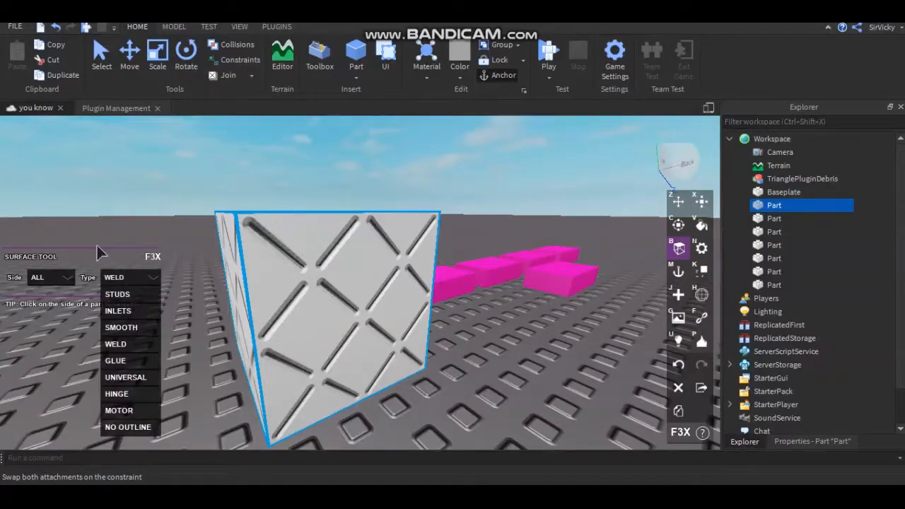
{"action": "left_click", "coordinate": [124, 313]}
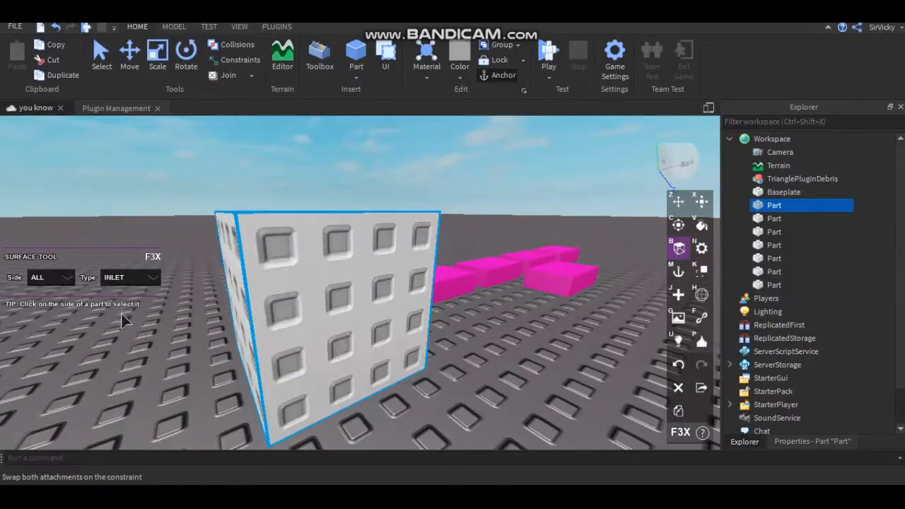
{"action": "left_click", "coordinate": [124, 281]}
{"action": "left_click", "coordinate": [124, 326]}
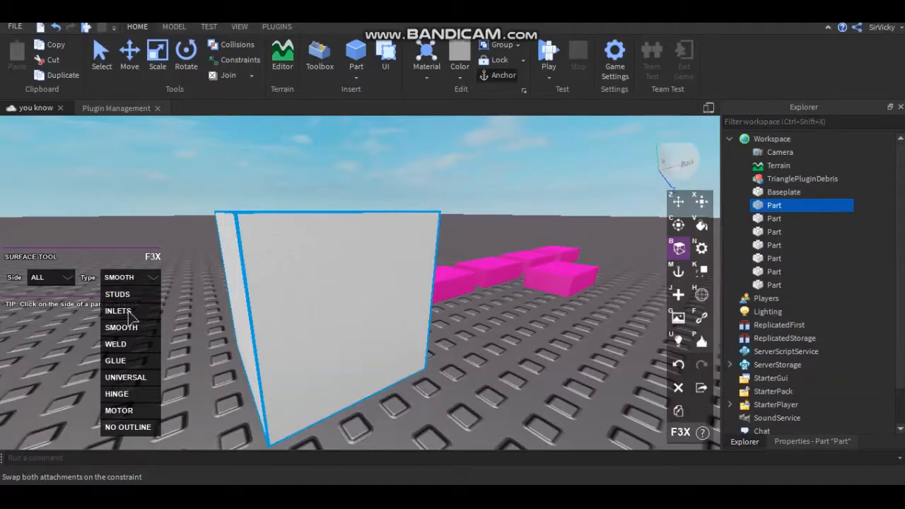
{"action": "left_click", "coordinate": [121, 311]}
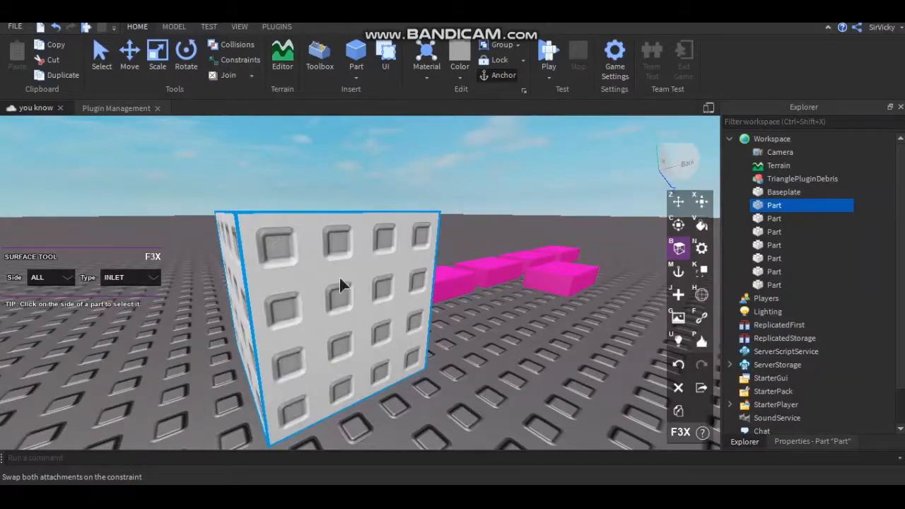
- Change the surface type of all the white cube's sides to Studs
{"action": "left_click", "coordinate": [140, 280]}
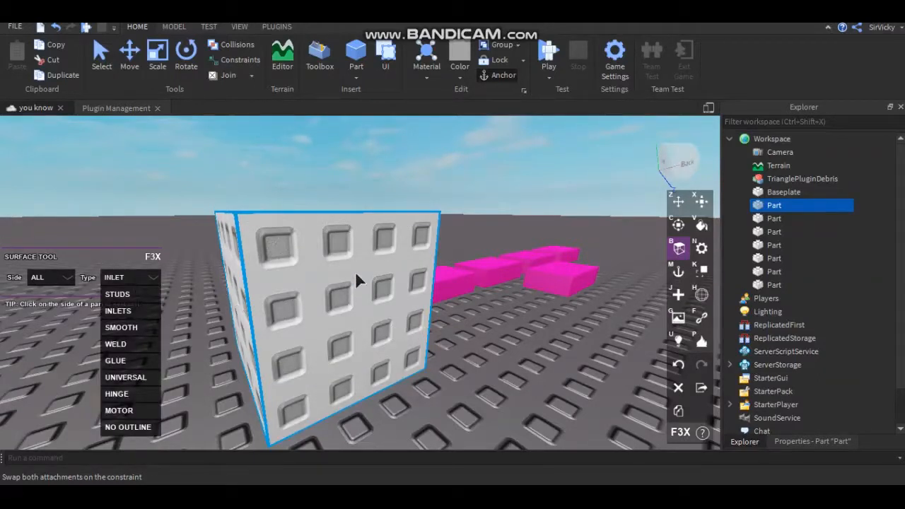
{"action": "left_click", "coordinate": [135, 294]}
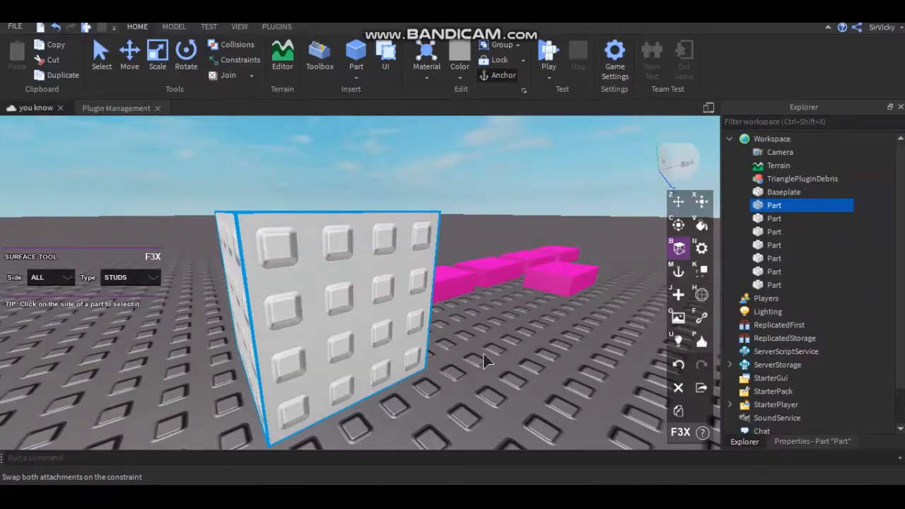
{"action": "right_click_drag", "start_coordinate": [483, 356], "coordinate": [272, 347]}
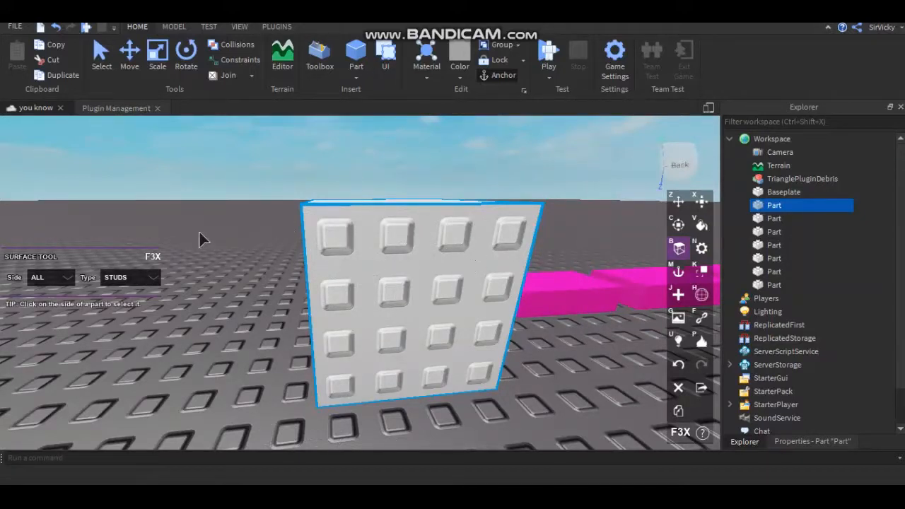
- Select only the back side of the white cube and set its surface type to Smooth
{"action": "left_click", "coordinate": [439, 307]}
{"action": "left_click", "coordinate": [60, 280]}
{"action": "left_click", "coordinate": [154, 282]}
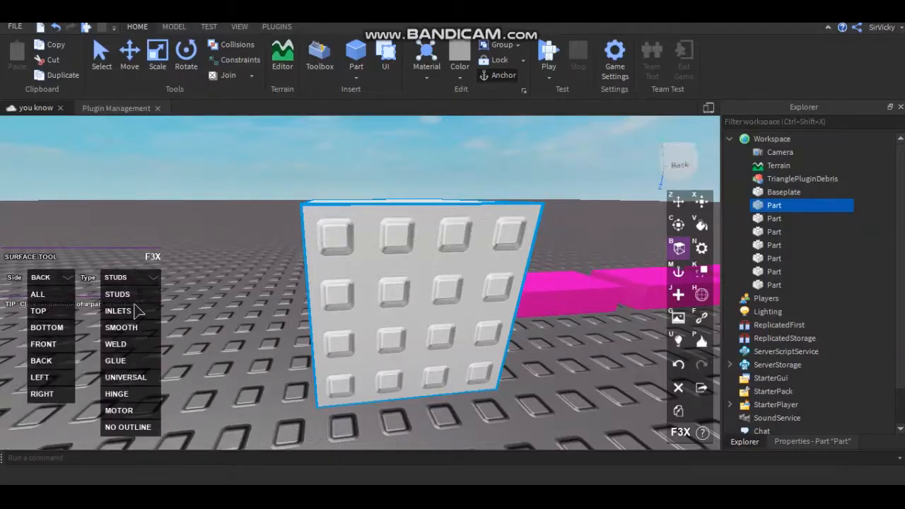
{"action": "left_click", "coordinate": [130, 329]}
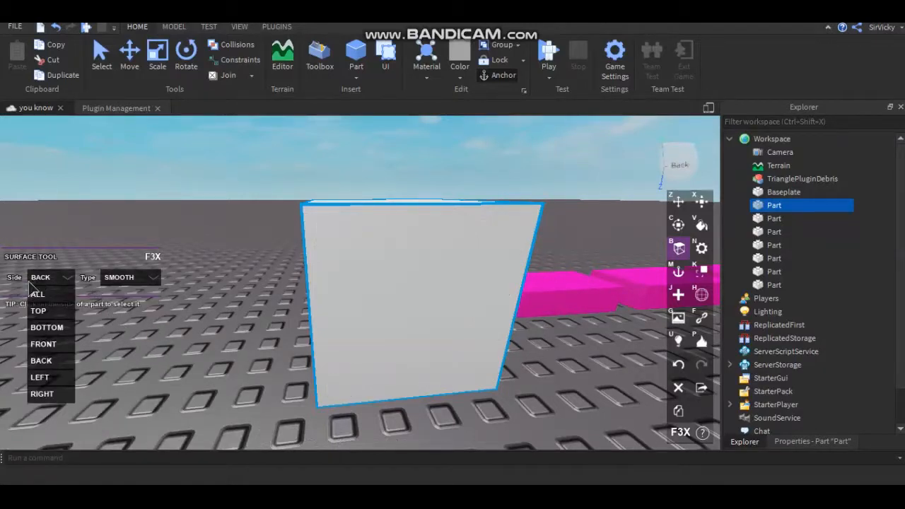
- Set the surface type of all the white cube's sides to Smooth and deselect the cube
{"action": "left_click", "coordinate": [37, 294]}
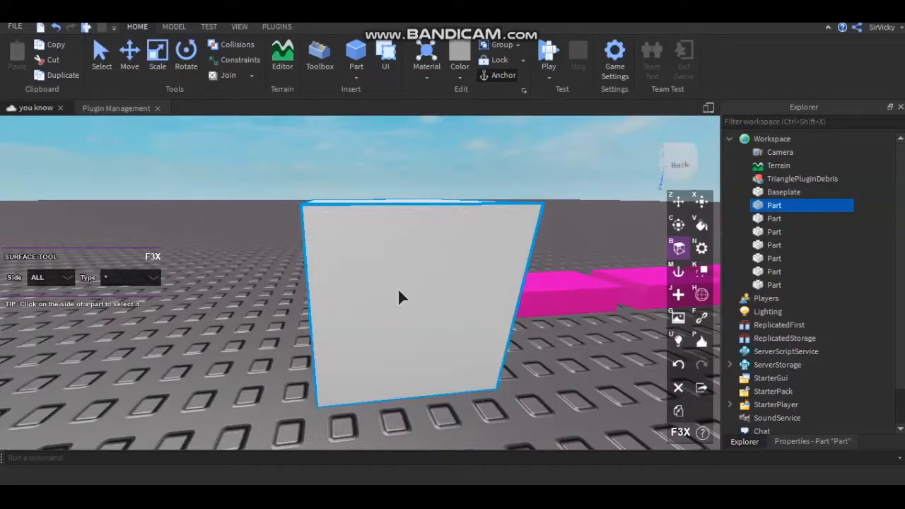
{"action": "left_click", "coordinate": [125, 281]}
{"action": "left_click", "coordinate": [146, 327]}
{"action": "left_click", "coordinate": [408, 150]}
- Switch to the Material tool and select the white cube with it
{"action": "scroll", "coordinate": [408, 154], "scroll_direction": "down", "scroll_amount": 5}
{"action": "right_click_drag", "start_coordinate": [406, 156], "coordinate": [407, 155]}
{"action": "scroll", "coordinate": [297, 347], "scroll_direction": "up", "scroll_amount": 6}
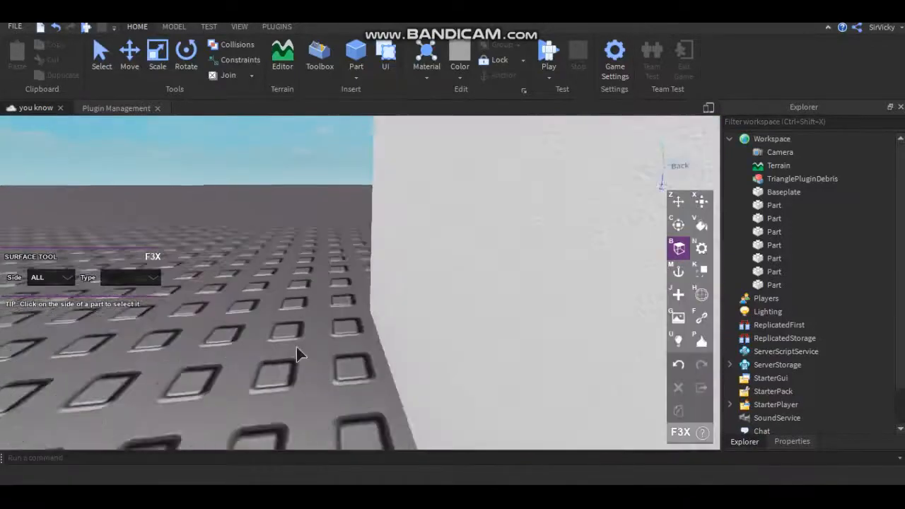
{"action": "scroll", "coordinate": [296, 346], "scroll_direction": "down", "scroll_amount": 5}
{"action": "right_click_drag", "start_coordinate": [296, 347], "coordinate": [327, 339]}
{"action": "key", "text": "n"}
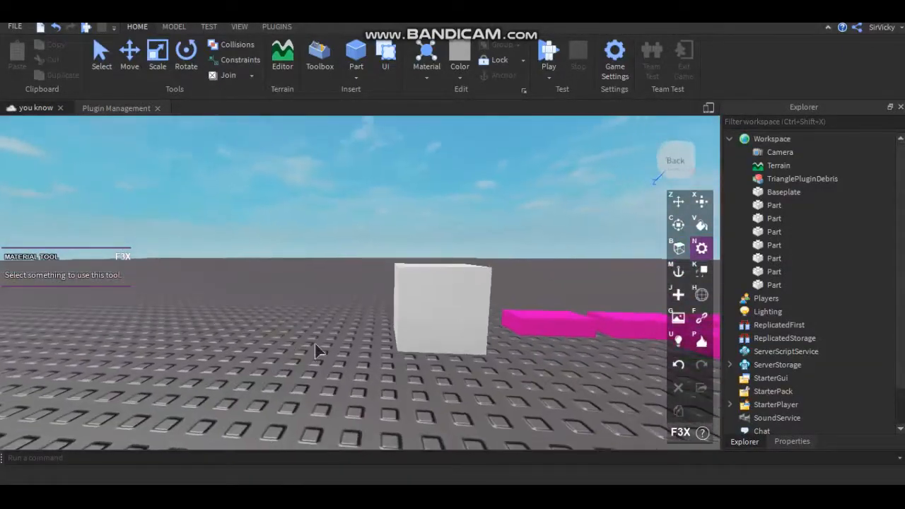
{"action": "scroll", "coordinate": [322, 342], "scroll_direction": "up", "scroll_amount": 5}
{"action": "scroll", "coordinate": [325, 343], "scroll_direction": "down", "scroll_amount": 5}
{"action": "right_click_drag", "start_coordinate": [310, 399], "coordinate": [309, 400]}
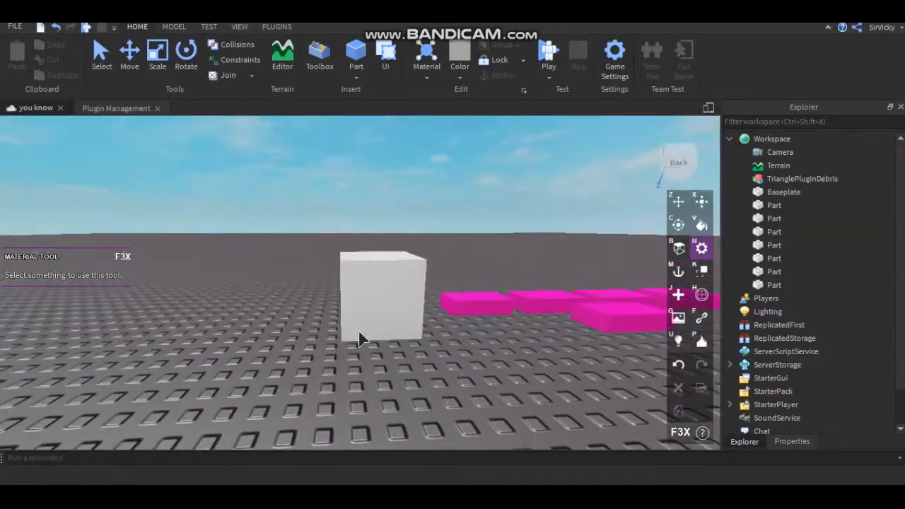
{"action": "left_click", "coordinate": [377, 325]}
{"action": "scroll", "coordinate": [375, 327], "scroll_direction": "up", "scroll_amount": 5}
{"action": "scroll", "coordinate": [375, 326], "scroll_direction": "down", "scroll_amount": 5}
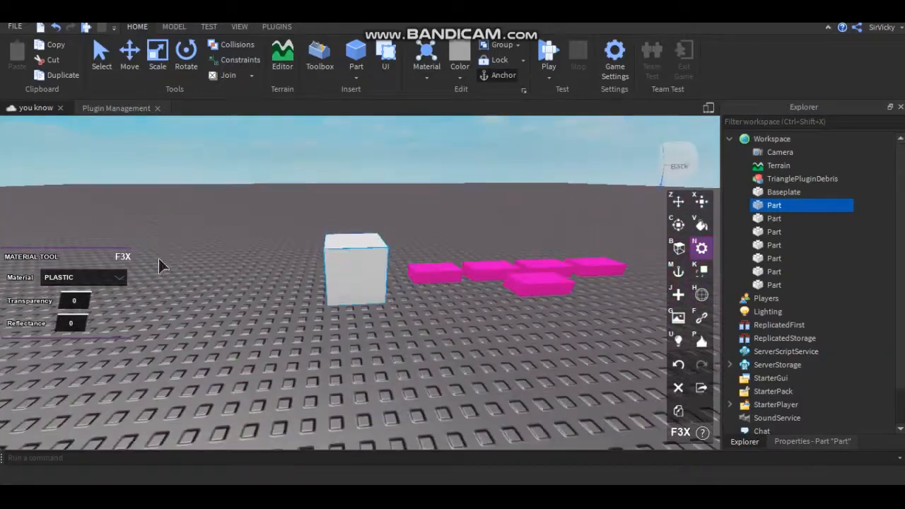
{"action": "scroll", "coordinate": [158, 266], "scroll_direction": "up", "scroll_amount": 3}
- Look through the Material tool's materials for the white cube, deselect it, and open the editor's built-in material list for comparison
{"action": "left_click", "coordinate": [83, 278]}
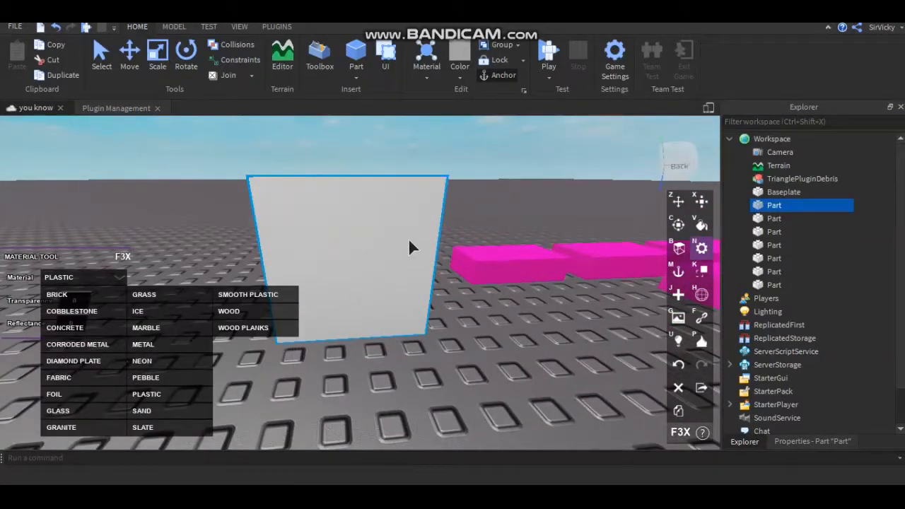
{"action": "left_click", "coordinate": [475, 178]}
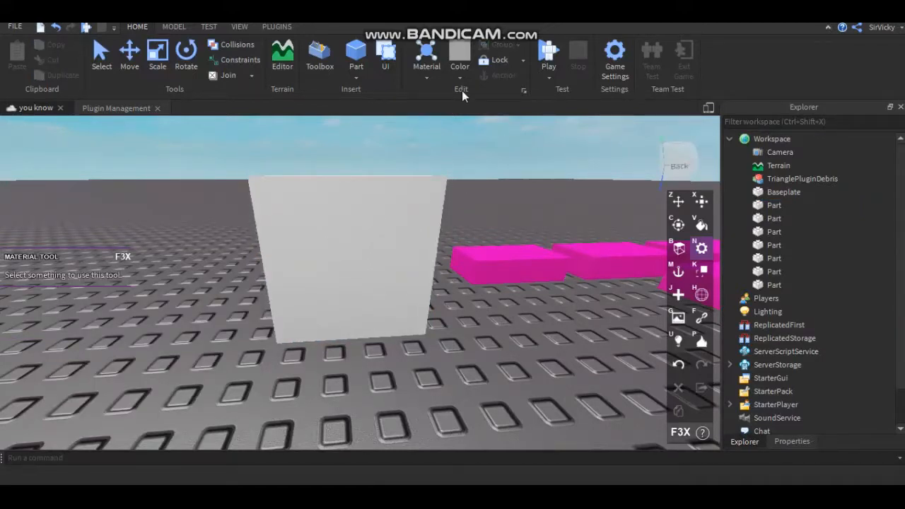
{"action": "left_click", "coordinate": [429, 81]}
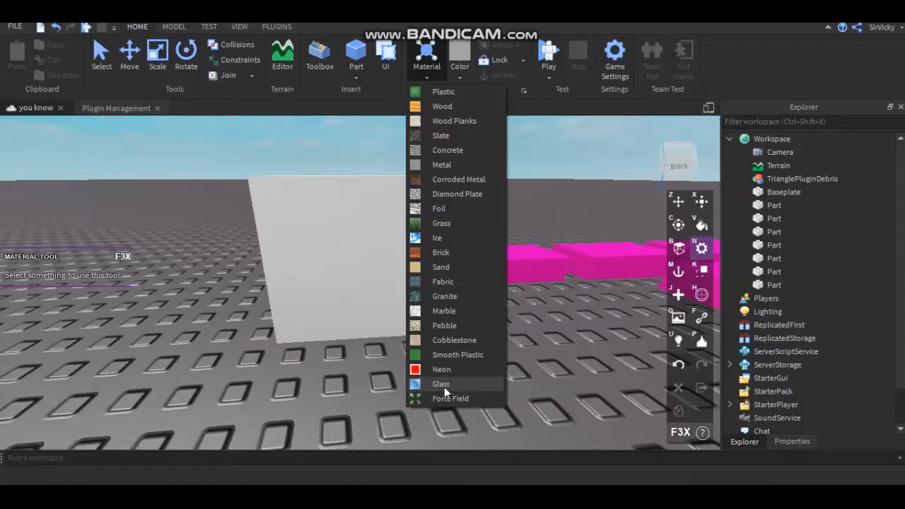
- Close the built-in material list, select the white cube and set its material to Smooth Plastic with the Material tool
{"action": "left_click", "coordinate": [217, 392]}
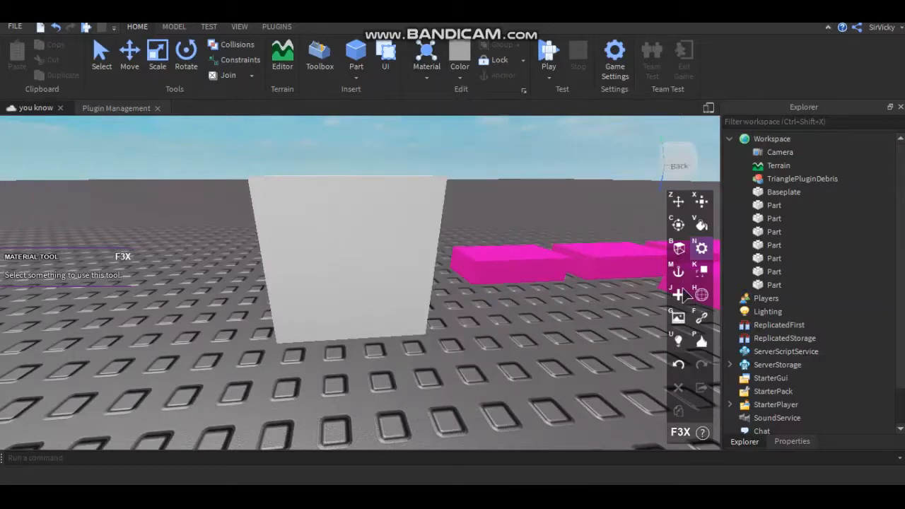
{"action": "left_click", "coordinate": [353, 283]}
{"action": "left_click", "coordinate": [92, 279]}
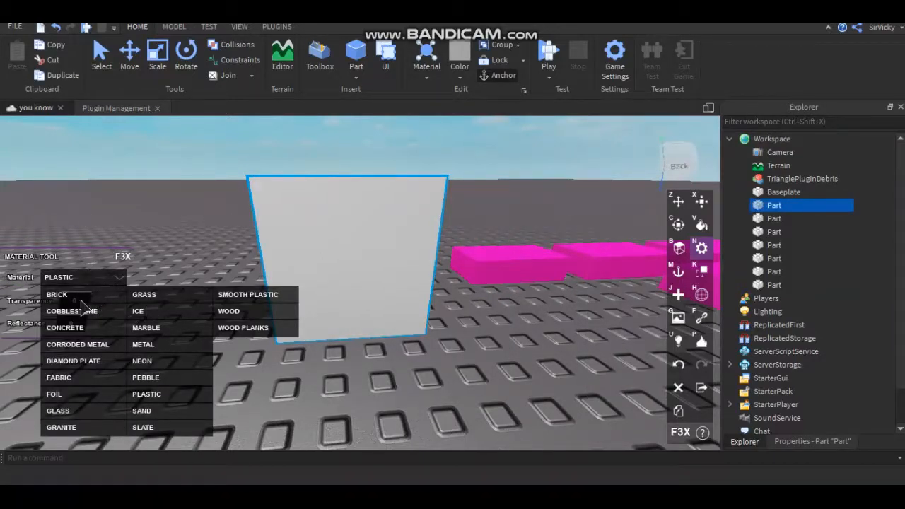
{"action": "left_click", "coordinate": [245, 296]}
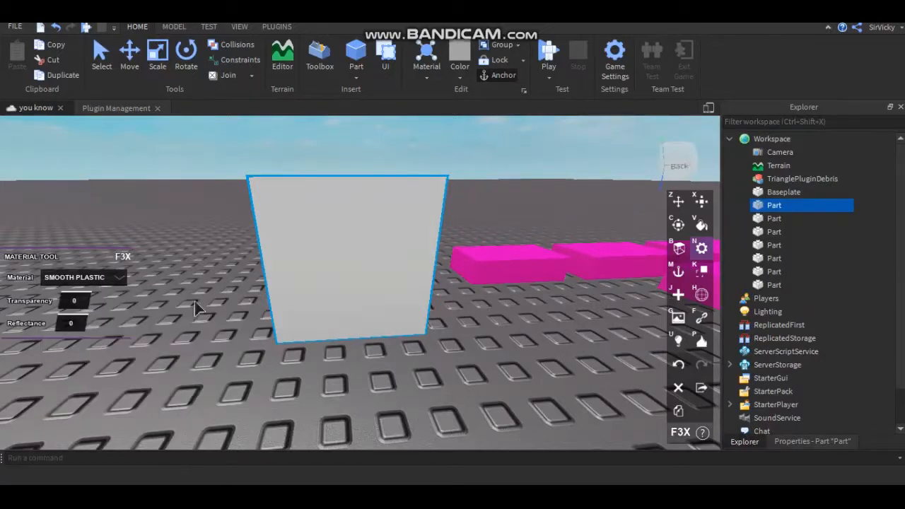
- Set the white cube's transparency to 0.4
{"action": "left_click", "coordinate": [73, 300]}
{"action": "type", "text": "0.4"}
{"action": "key", "text": "Return"}
- Apply Glass to the white cube from the editor's built-in materials for comparison, and restore Smooth Plastic
{"action": "left_click", "coordinate": [107, 278]}
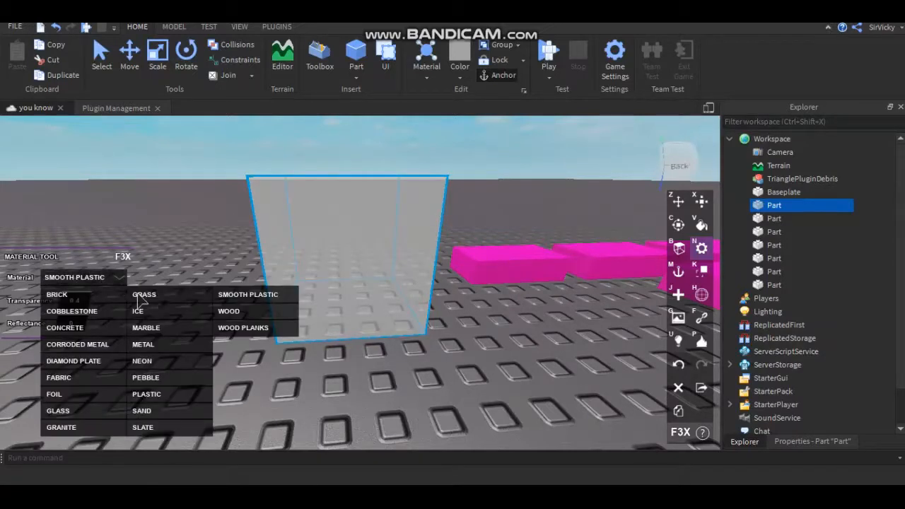
{"action": "left_click", "coordinate": [426, 77]}
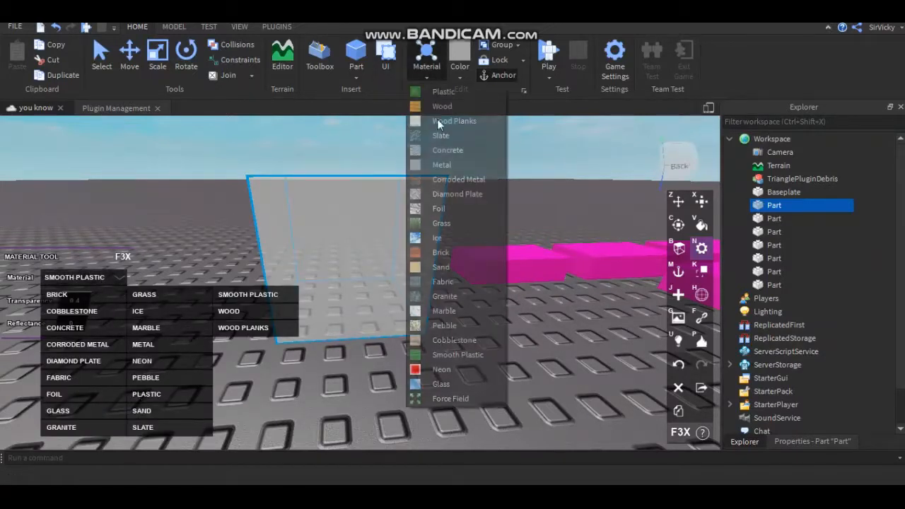
{"action": "left_click", "coordinate": [440, 384]}
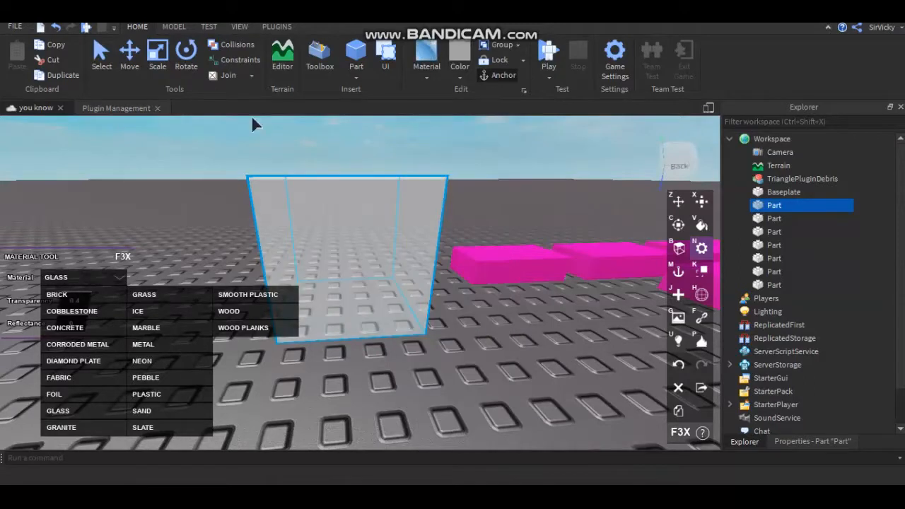
{"action": "left_click", "coordinate": [426, 76]}
{"action": "left_click", "coordinate": [456, 355]}
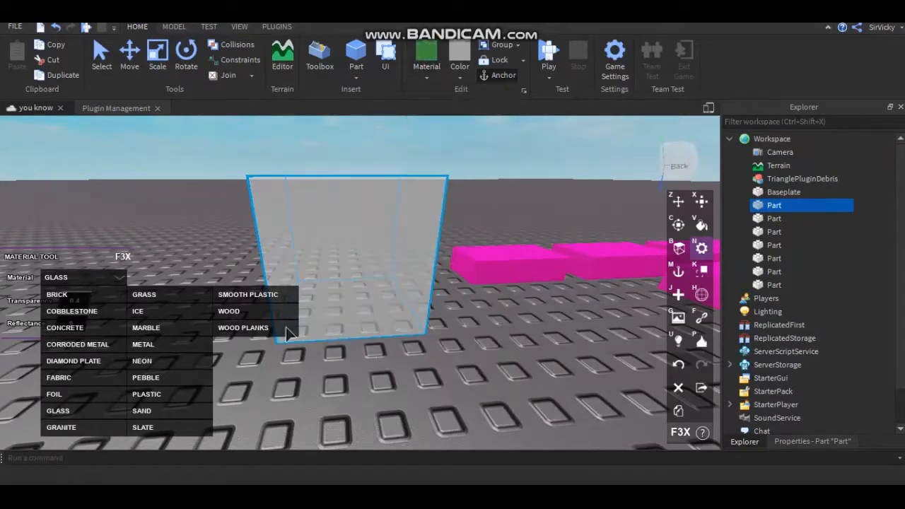
{"action": "left_click", "coordinate": [83, 276]}
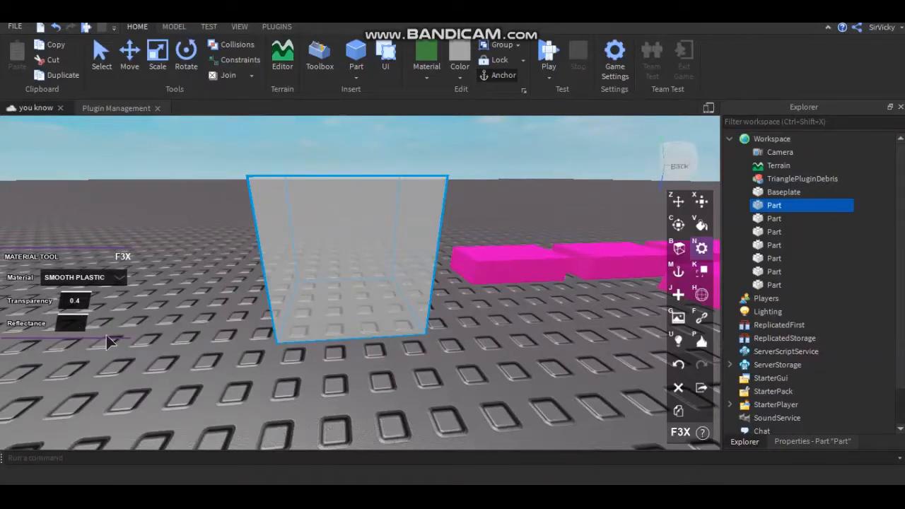
- Set the white cube's reflectance to 5 and examine the effect up close
{"action": "type", "text": "5"}
{"action": "key", "text": "Return"}
{"action": "mouse_move", "coordinate": [312, 244]}
{"action": "right_mouse_down"}
{"action": "mouse_move", "coordinate": [313, 235]}
{"action": "mouse_move", "coordinate": [305, 240]}
{"action": "right_mouse_up"}
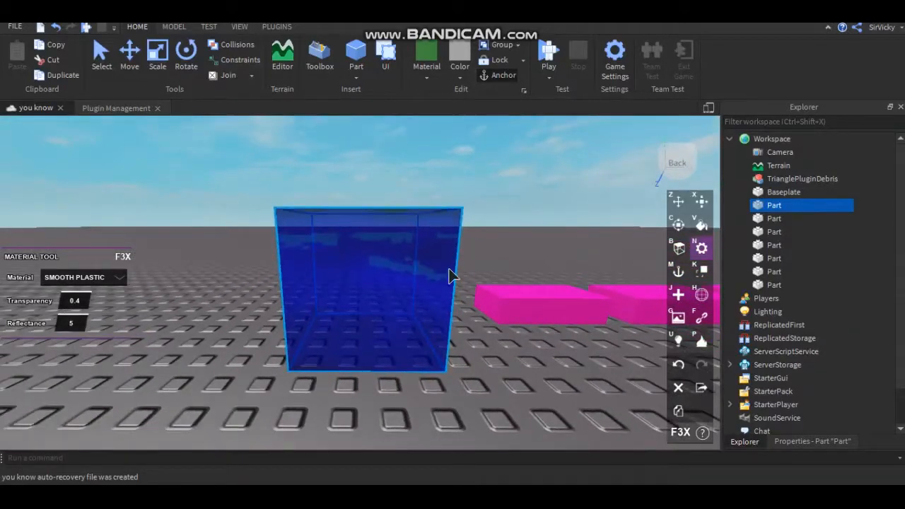
{"action": "scroll", "coordinate": [428, 244], "scroll_direction": "up", "scroll_amount": 4}
{"action": "scroll", "coordinate": [427, 245], "scroll_direction": "down", "scroll_amount": 3}
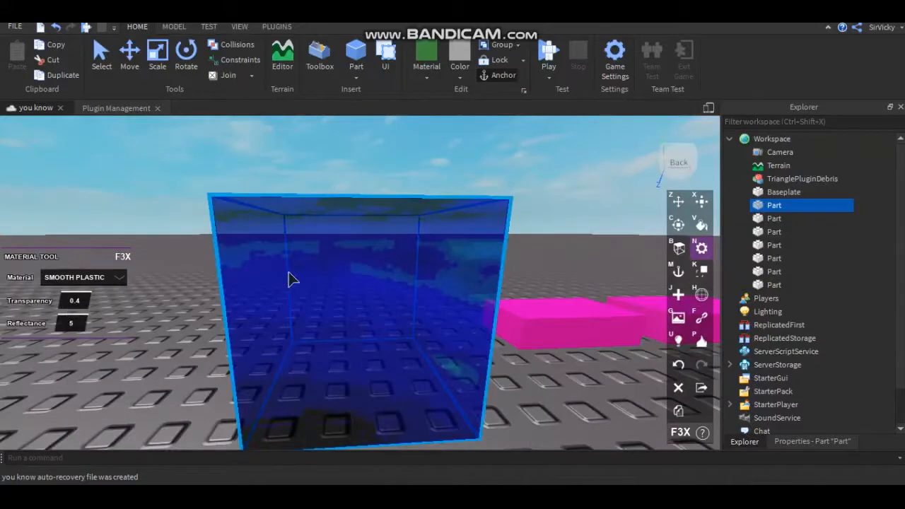
{"action": "right_click_drag", "start_coordinate": [192, 260], "coordinate": [183, 263]}
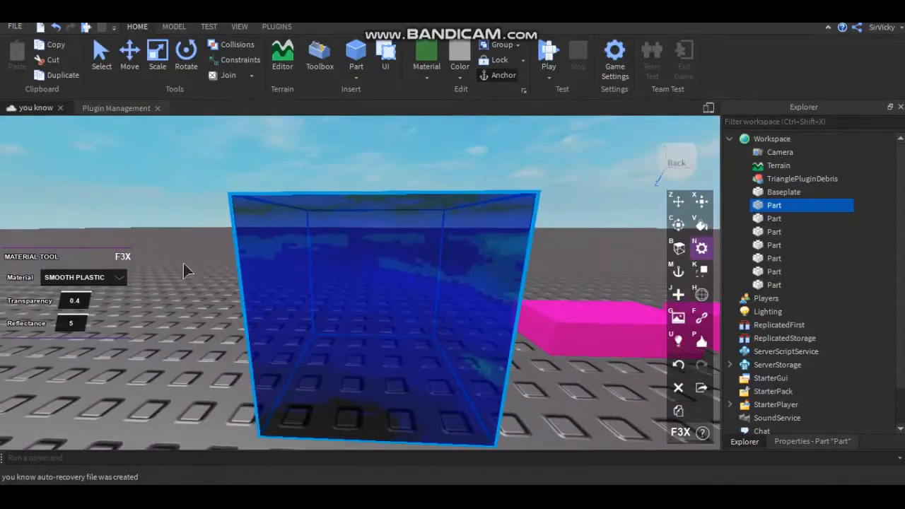
- Reset the white cube's reflectance to 0
{"action": "left_click", "coordinate": [69, 324]}
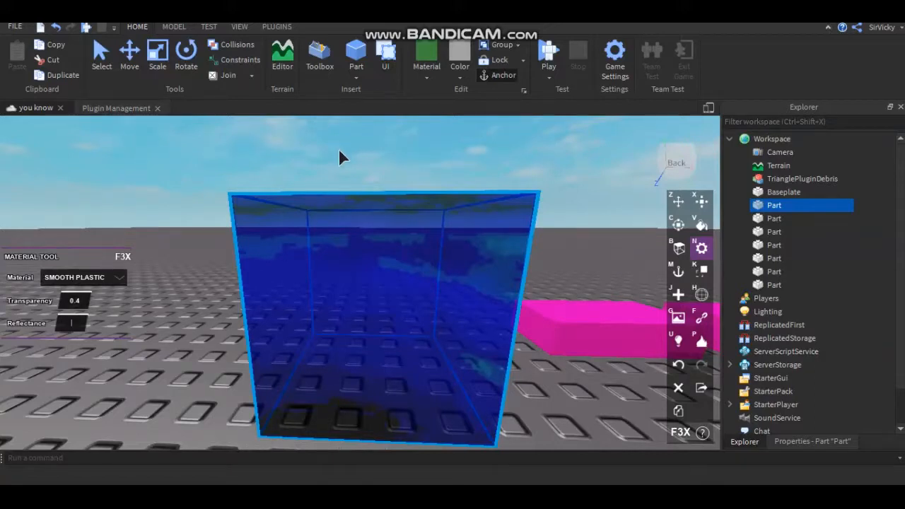
{"action": "type", "text": "0"}
{"action": "key", "text": "Return"}
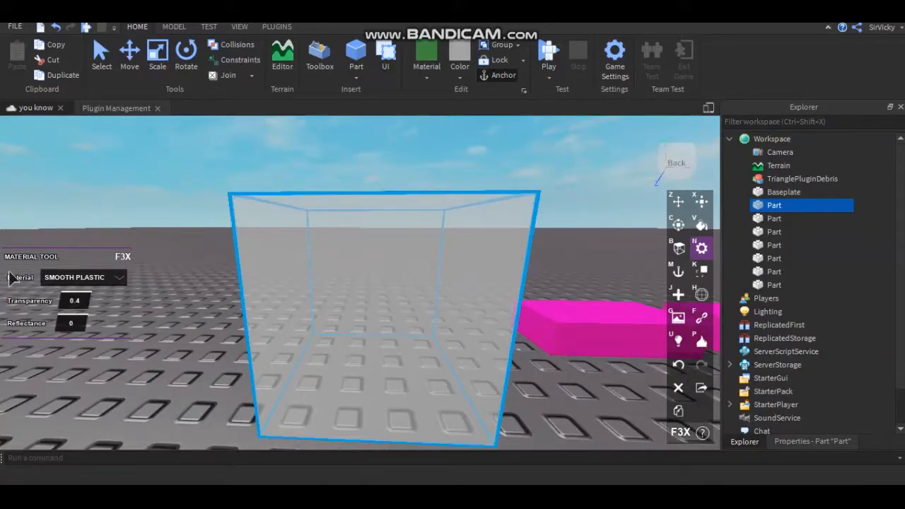
- Try a transparency of 1 on the white cube, and return it to 0
{"action": "left_click", "coordinate": [74, 303]}
{"action": "type", "text": "1"}
{"action": "key", "text": "Return"}
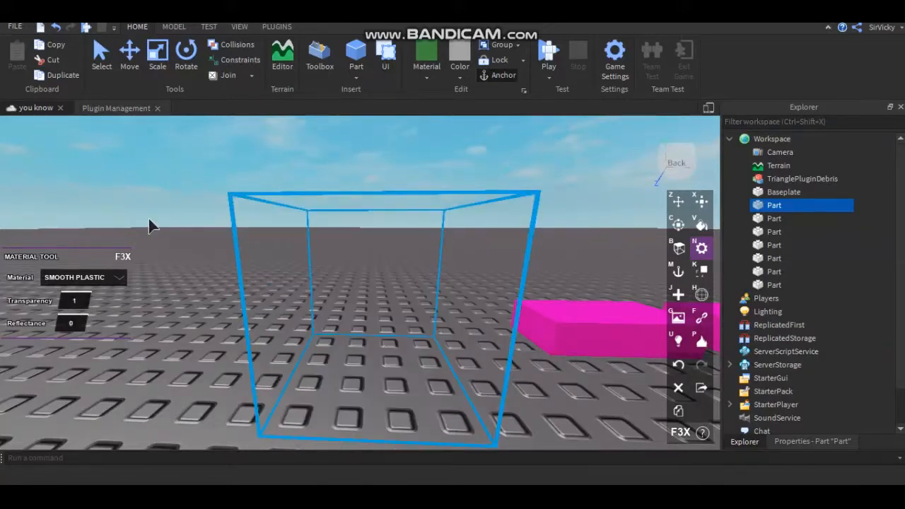
{"action": "left_click", "coordinate": [82, 307]}
{"action": "type", "text": "0"}
{"action": "key", "text": "Return"}
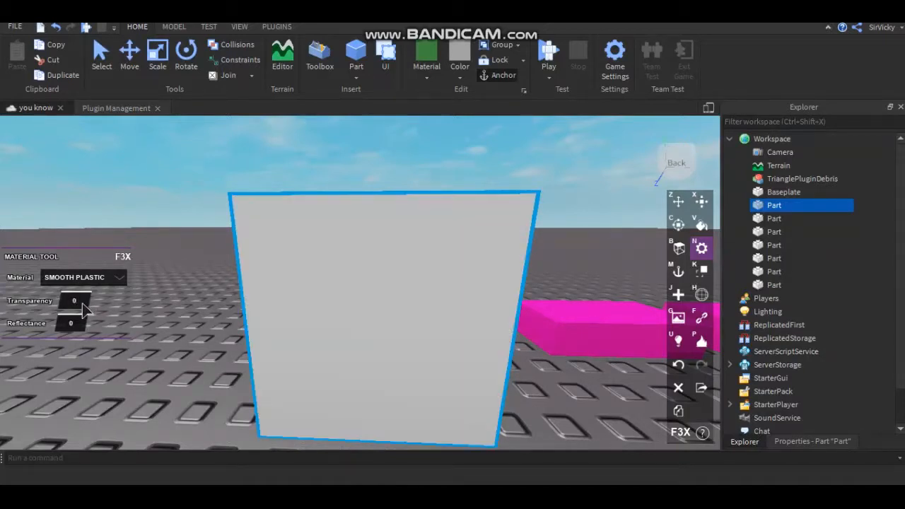
- Switch to the Anchor tool, select the pink part nearest the white cube and unanchor it
{"action": "left_click", "coordinate": [678, 271]}
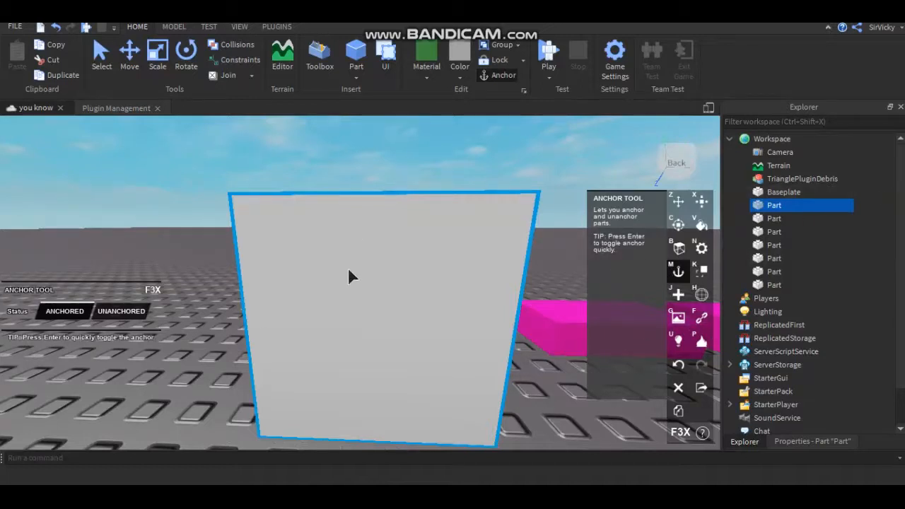
{"action": "right_click_drag", "start_coordinate": [468, 283], "coordinate": [469, 284]}
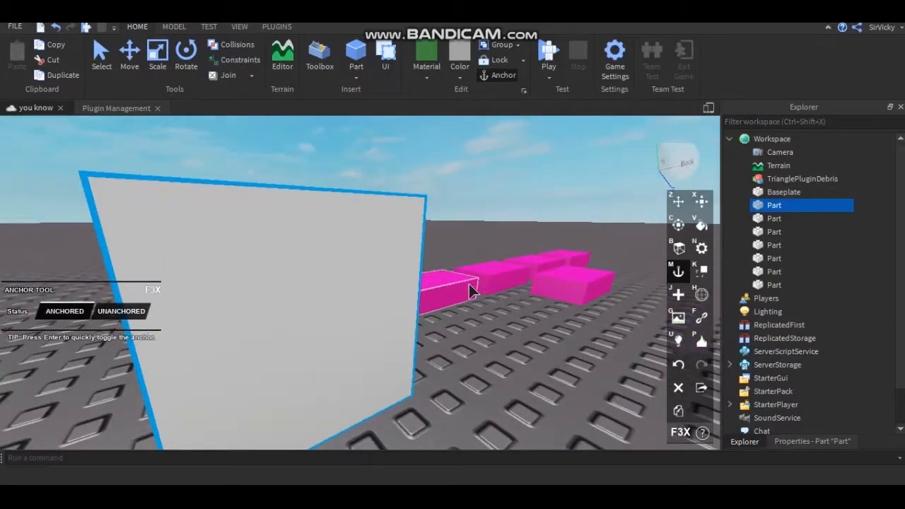
{"action": "left_click", "coordinate": [470, 292]}
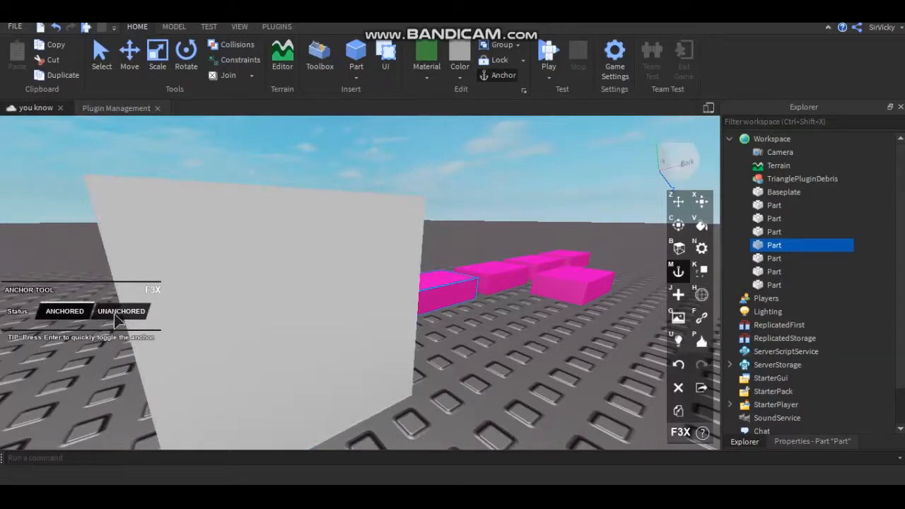
- Select the remaining pink parts and the white cube one by one to check their anchor status
{"action": "left_click", "coordinate": [495, 267]}
{"action": "left_click", "coordinate": [564, 269]}
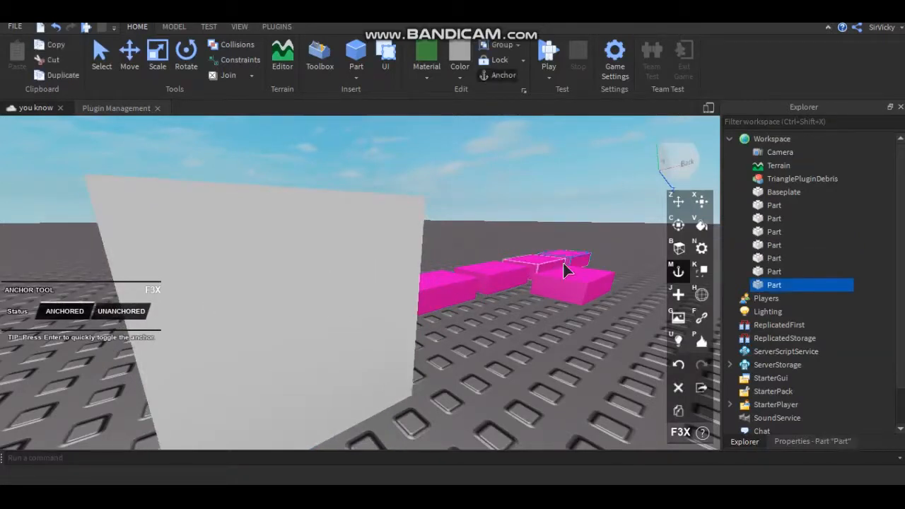
{"action": "left_click", "coordinate": [565, 266]}
{"action": "left_click", "coordinate": [564, 295]}
{"action": "left_click", "coordinate": [447, 173]}
{"action": "left_click", "coordinate": [330, 275]}
{"action": "right_click_drag", "start_coordinate": [392, 272], "coordinate": [265, 313]}
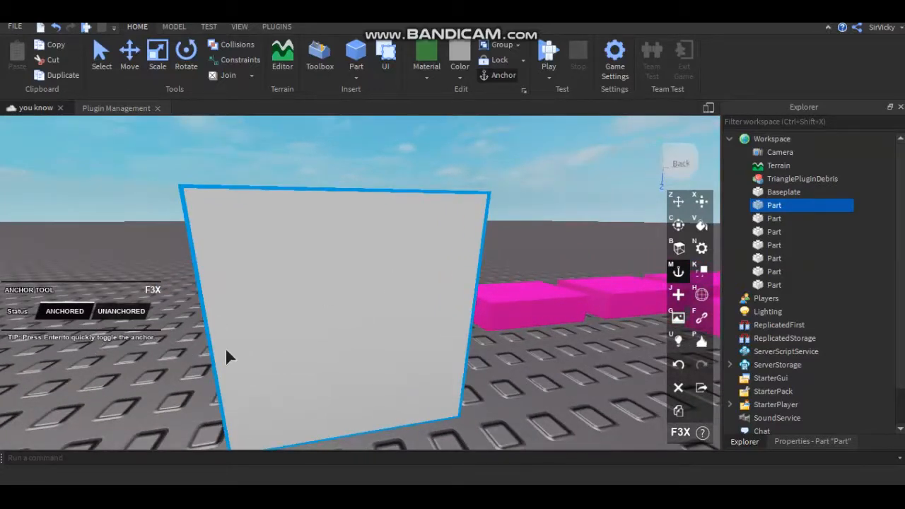
- Go through the row of pink parts again to compare their anchor status, and reselect the white cube
{"action": "right_click_drag", "start_coordinate": [225, 347], "coordinate": [430, 318]}
{"action": "left_click", "coordinate": [485, 302]}
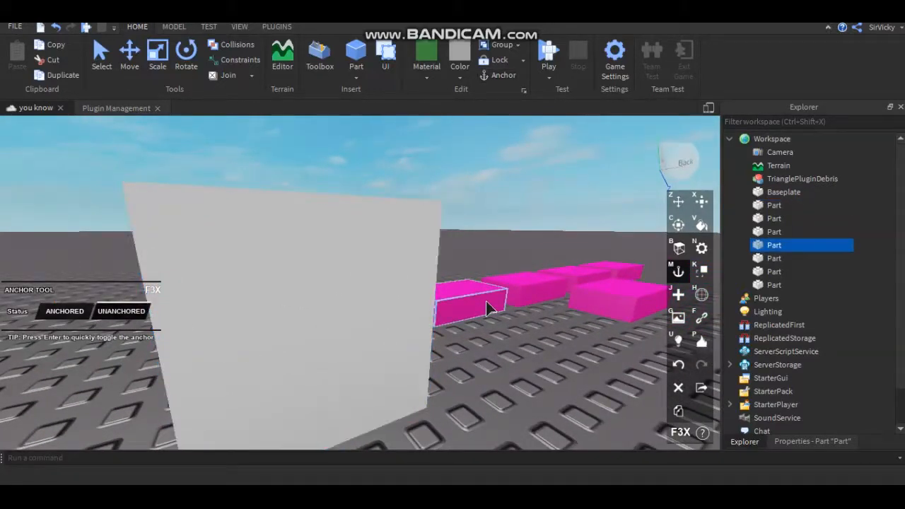
{"action": "left_click", "coordinate": [522, 290]}
{"action": "left_click", "coordinate": [572, 276]}
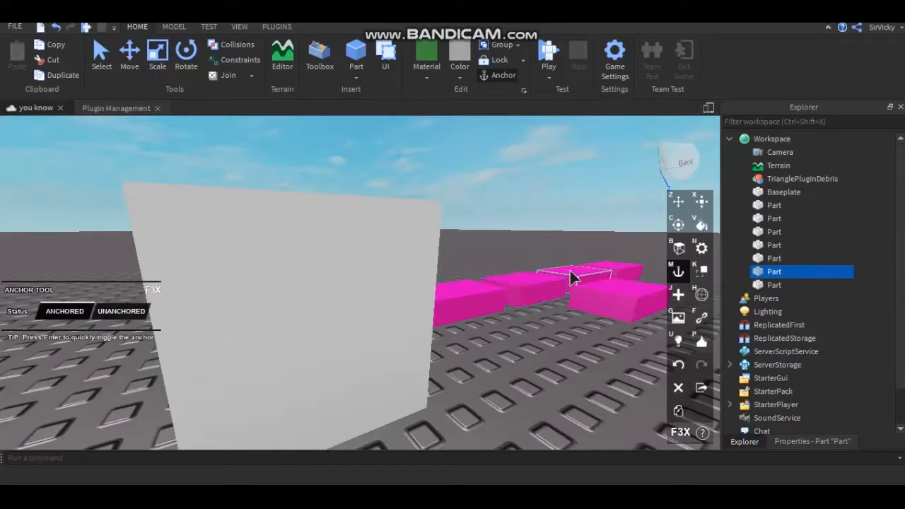
{"action": "left_click", "coordinate": [606, 266]}
{"action": "left_click", "coordinate": [596, 328]}
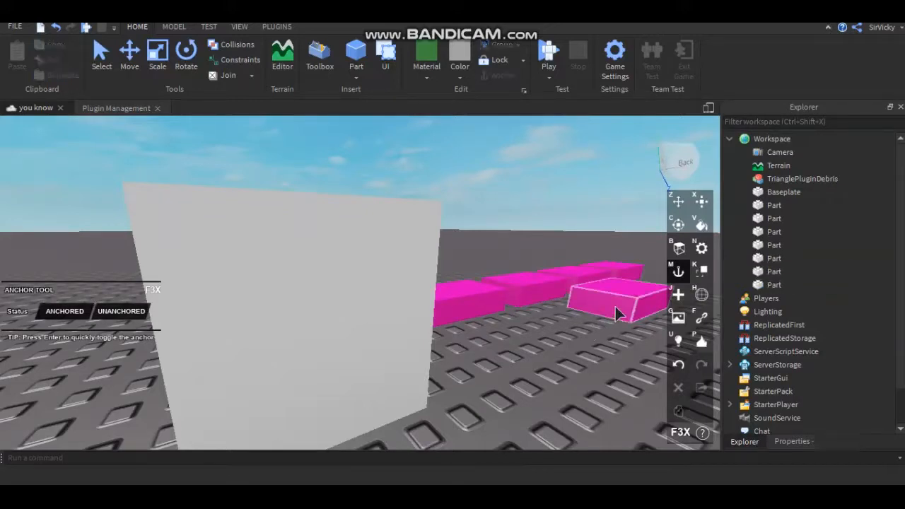
{"action": "left_click", "coordinate": [378, 335]}
{"action": "left_click", "coordinate": [356, 331]}
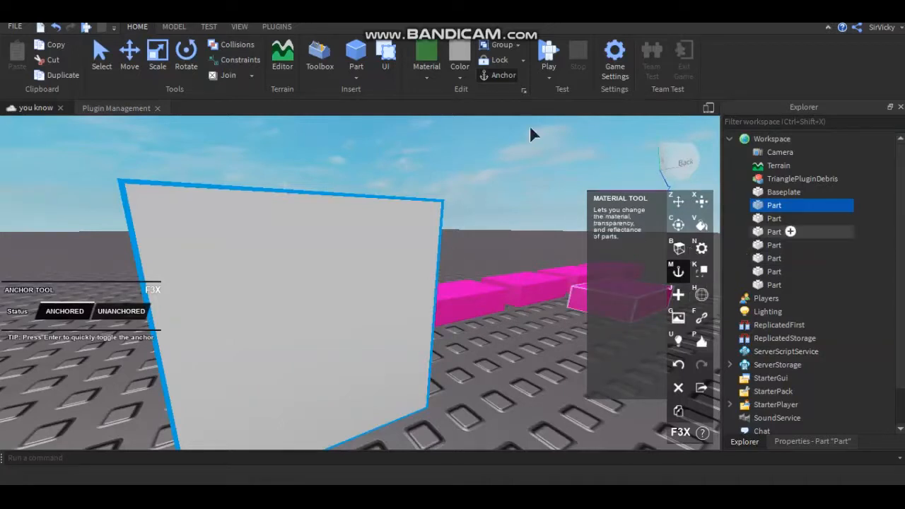
- Switch to the Collision tool for the white cube and look through the cube's properties
{"action": "left_click", "coordinate": [702, 271]}
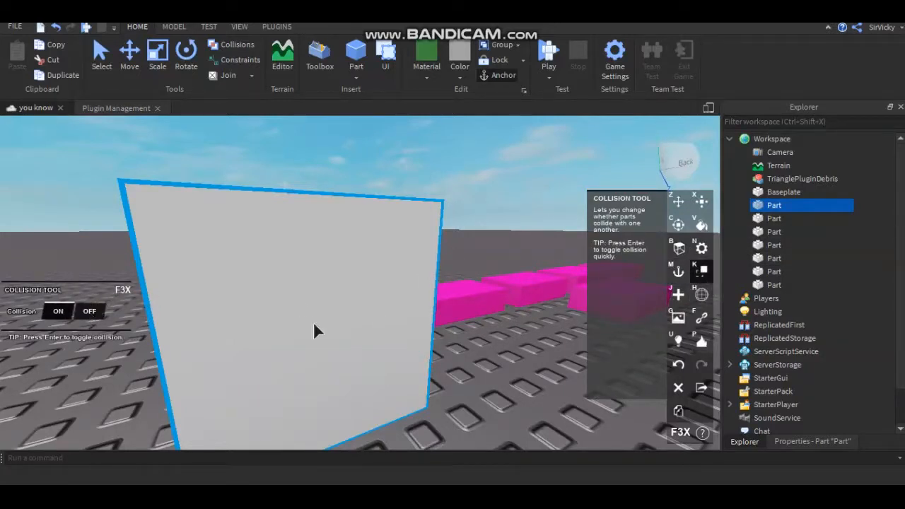
{"action": "right_click_drag", "start_coordinate": [363, 323], "coordinate": [181, 346]}
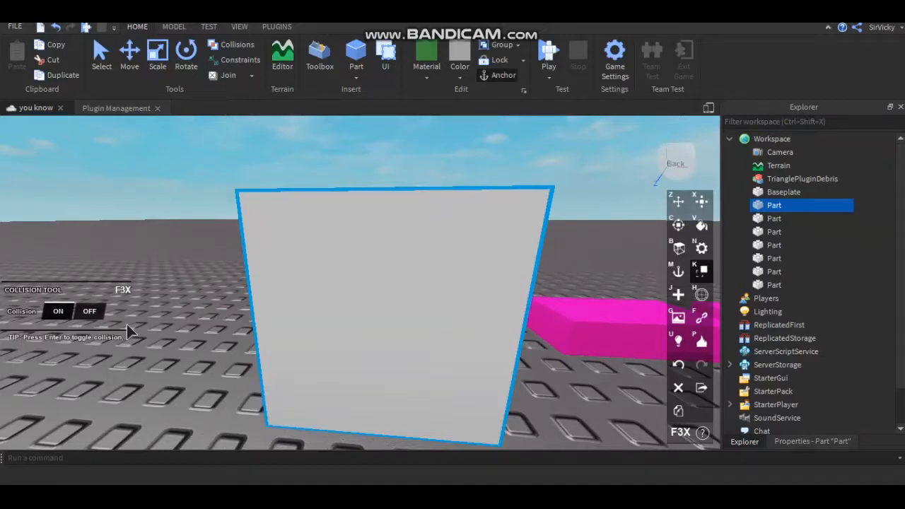
{"action": "left_click", "coordinate": [812, 442]}
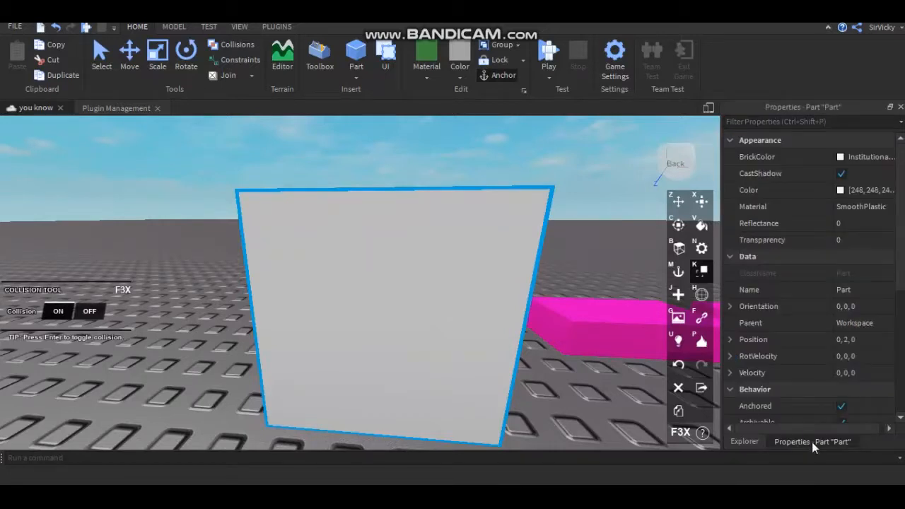
{"action": "scroll", "coordinate": [826, 388], "scroll_direction": "down", "scroll_amount": 3}
{"action": "left_click", "coordinate": [751, 447]}
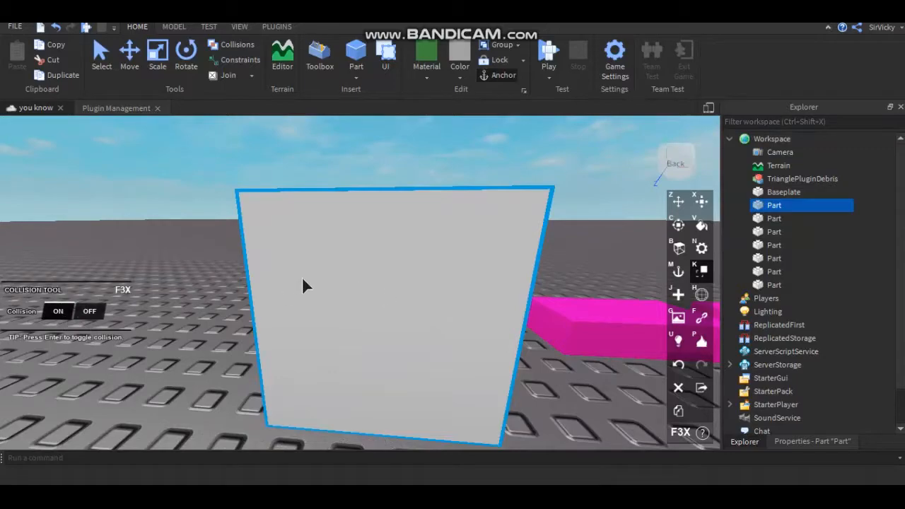
- Place a normal part with the New Part tool on the open baseplate at about 19, 0.5, -39
{"action": "left_click", "coordinate": [679, 294]}
{"action": "right_click_drag", "start_coordinate": [413, 316], "coordinate": [347, 330]}
{"action": "key", "text": "s"}
{"action": "key", "text": "a"}
{"action": "left_click", "coordinate": [236, 339]}
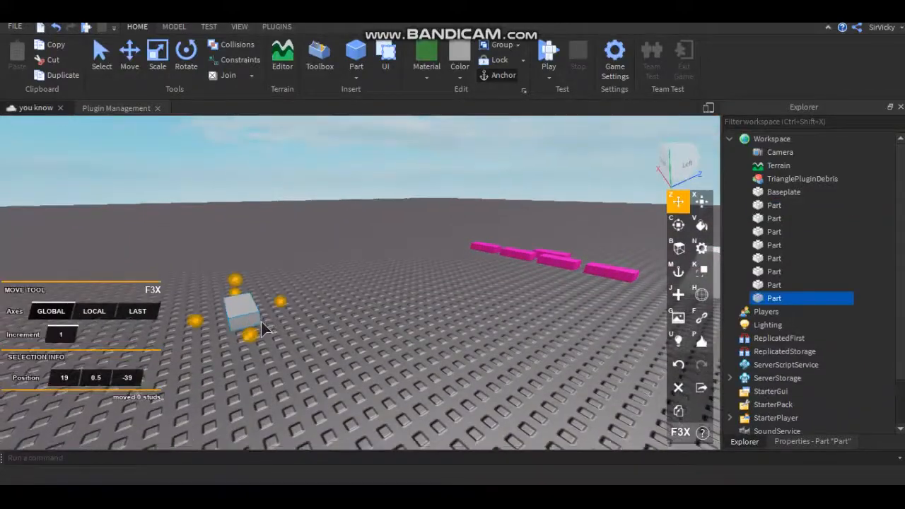
- Focus the view on the newly placed part and delete it
{"action": "right_click_drag", "start_coordinate": [261, 322], "coordinate": [261, 321]}
{"action": "key", "text": "f"}
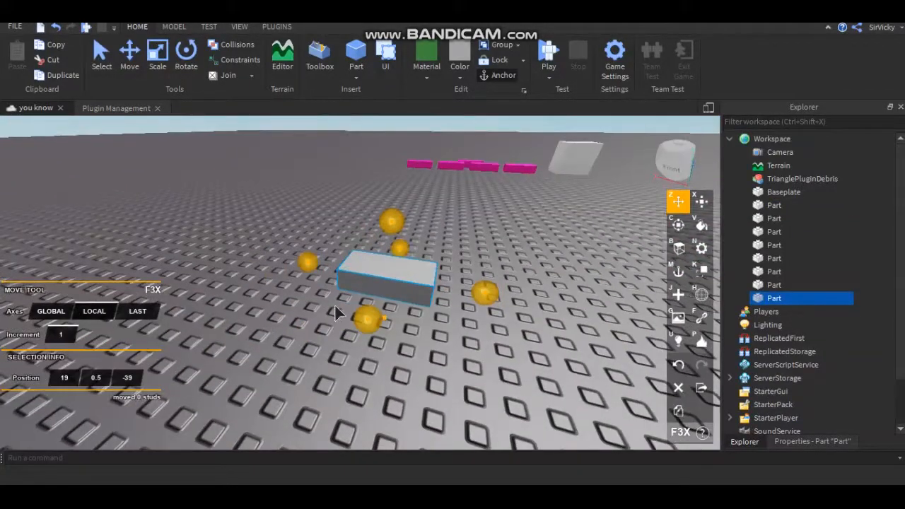
{"action": "key", "text": "Delete"}
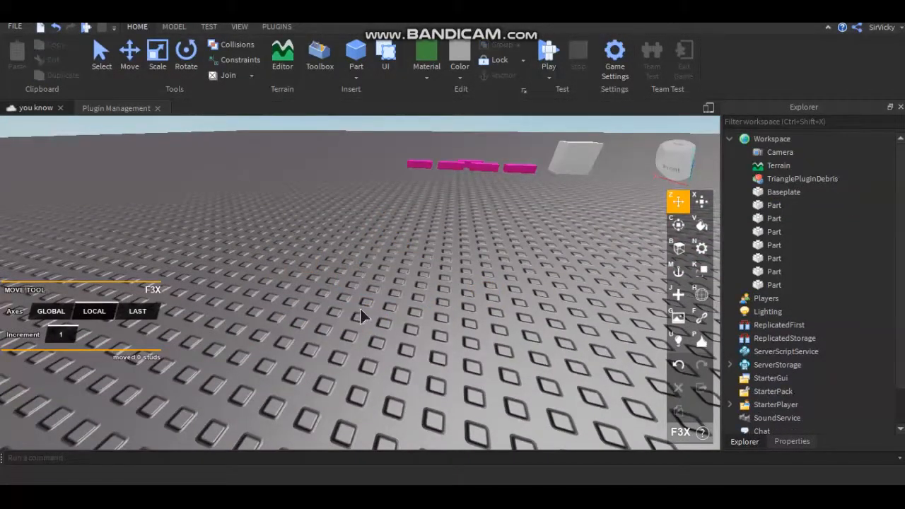
- Switch back to the New Part tool
{"action": "key", "text": "j"}
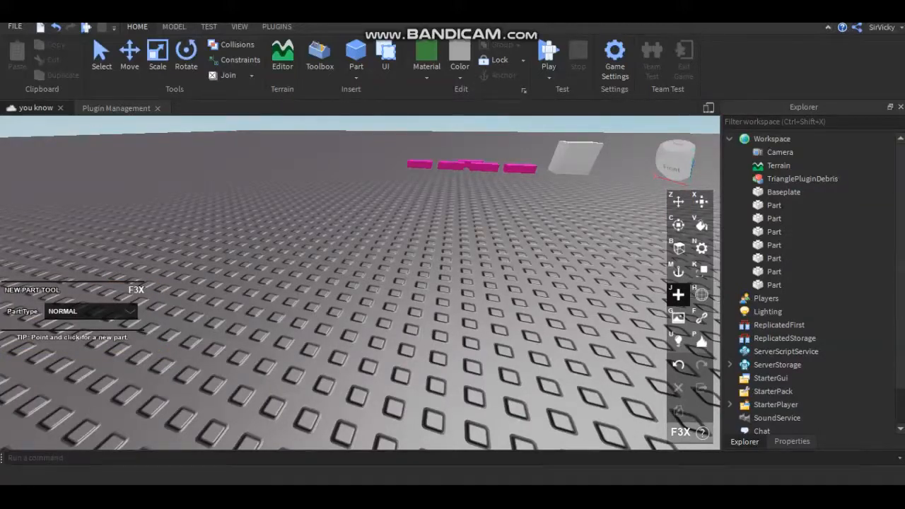
{"action": "key", "text": "alt+Tab"}
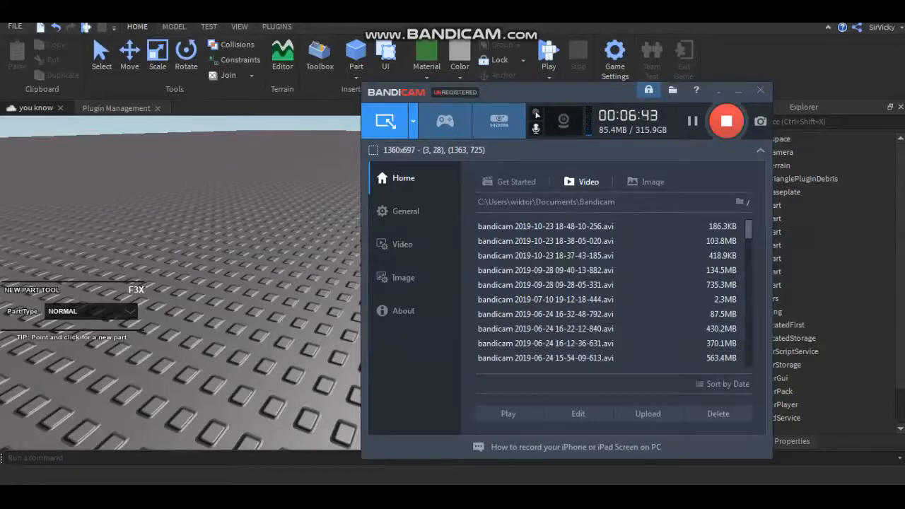
{"action": "key", "text": "alt+Tab"}
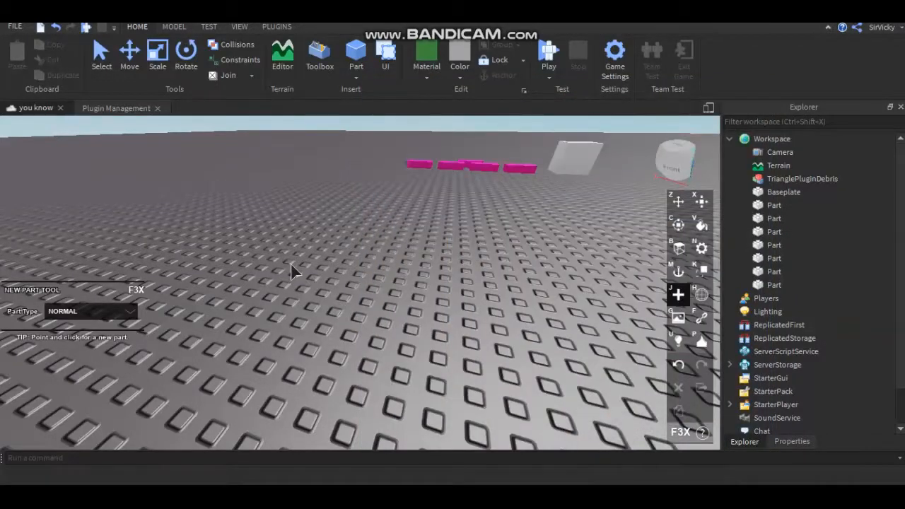
{"action": "right_click_drag", "start_coordinate": [292, 272], "coordinate": [424, 269]}
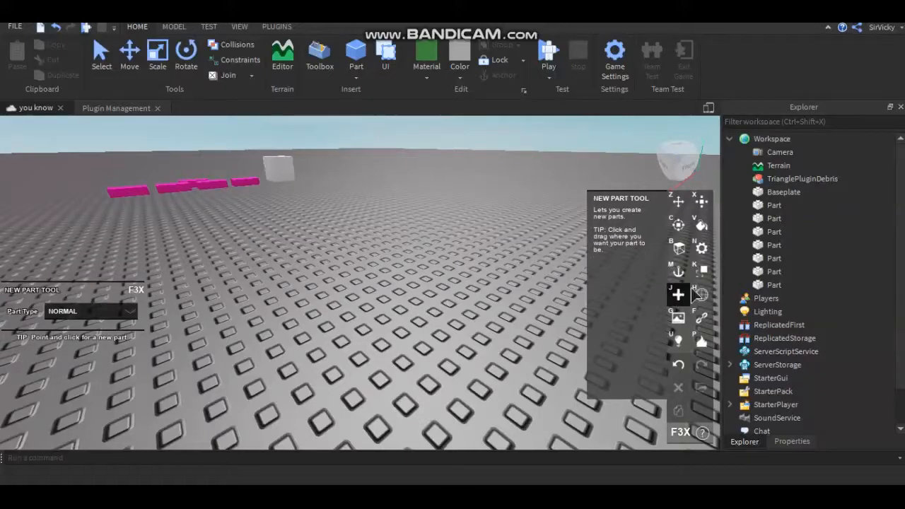
- Set the new part type to Corner and place a corner wedge on the open baseplate
{"action": "left_click", "coordinate": [74, 315]}
{"action": "left_click", "coordinate": [85, 320]}
{"action": "left_click", "coordinate": [85, 313]}
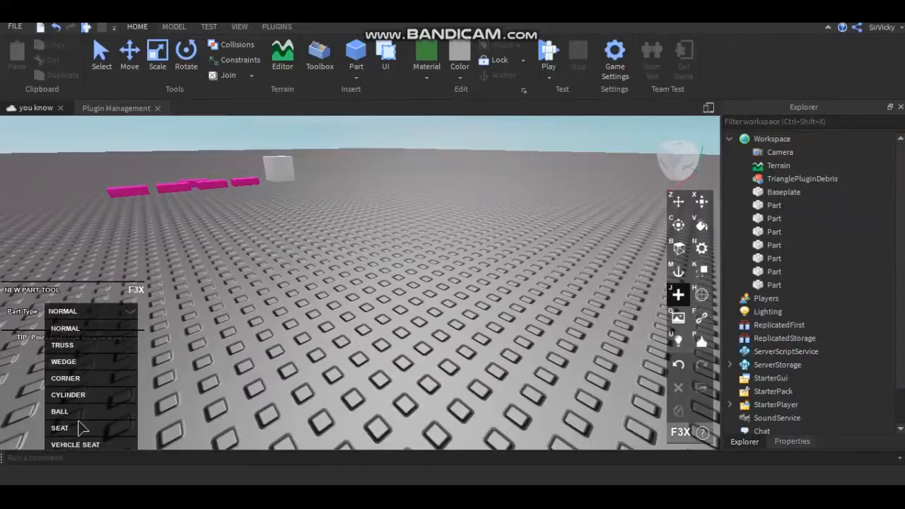
{"action": "left_click", "coordinate": [79, 377]}
{"action": "left_click", "coordinate": [304, 328]}
{"action": "right_click_drag", "start_coordinate": [333, 325], "coordinate": [353, 331]}
- Stretch the corner wedge upward to a height of 6 studs with the Resize tool
{"action": "key", "text": "x"}
{"action": "scroll", "coordinate": [354, 327], "scroll_direction": "up", "scroll_amount": 4}
{"action": "scroll", "coordinate": [355, 311], "scroll_direction": "down", "scroll_amount": 6}
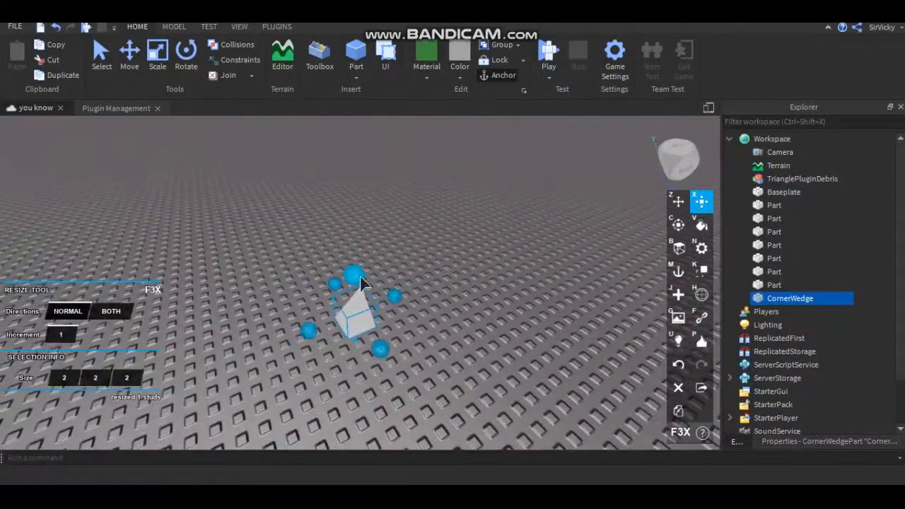
{"action": "left_click_drag", "start_coordinate": [360, 283], "coordinate": [353, 205]}
{"action": "scroll", "coordinate": [382, 243], "scroll_direction": "up", "scroll_amount": 5}
{"action": "scroll", "coordinate": [382, 242], "scroll_direction": "down", "scroll_amount": 4}
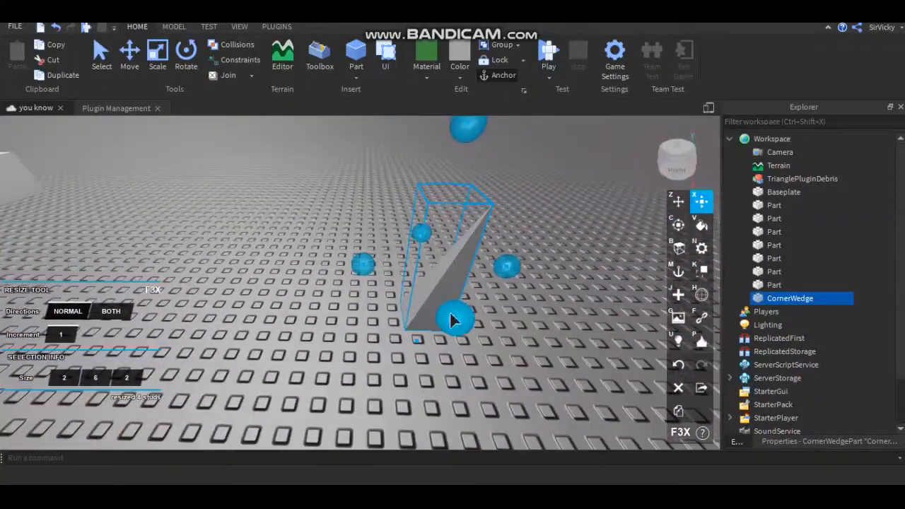
- Resize the corner wedge's base to 4 by 1 studs
{"action": "left_click_drag", "start_coordinate": [451, 319], "coordinate": [489, 392]}
{"action": "right_click_drag", "start_coordinate": [482, 336], "coordinate": [480, 333]}
{"action": "left_click_drag", "start_coordinate": [298, 303], "coordinate": [336, 343]}
{"action": "right_click_drag", "start_coordinate": [377, 371], "coordinate": [377, 371]}
{"action": "right_click_drag", "start_coordinate": [424, 352], "coordinate": [445, 351]}
{"action": "scroll", "coordinate": [436, 344], "scroll_direction": "up", "scroll_amount": 4}
{"action": "scroll", "coordinate": [445, 353], "scroll_direction": "down", "scroll_amount": 5}
{"action": "scroll", "coordinate": [449, 354], "scroll_direction": "up", "scroll_amount": 5}
{"action": "scroll", "coordinate": [447, 354], "scroll_direction": "down", "scroll_amount": 5}
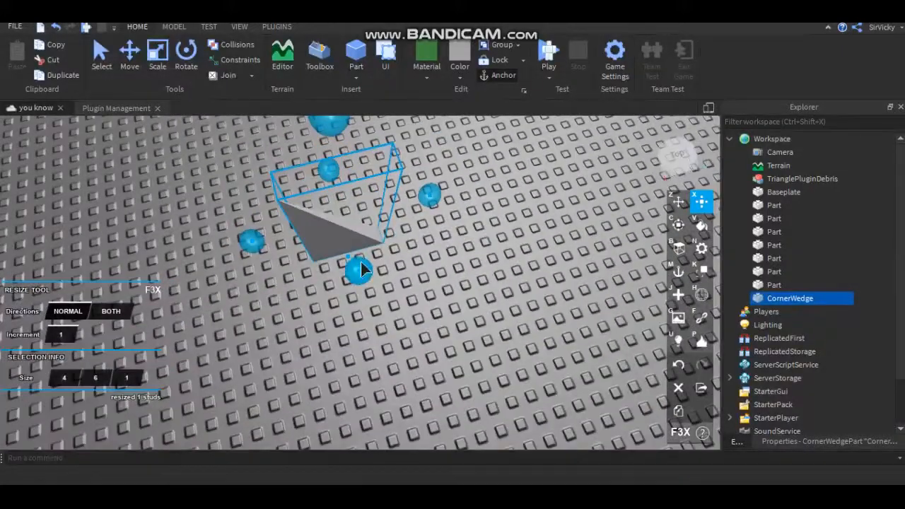
- Enlarge the corner wedge to 6 by 9 by 6 studs
{"action": "left_click_drag", "start_coordinate": [360, 266], "coordinate": [417, 364]}
{"action": "right_click_drag", "start_coordinate": [417, 364], "coordinate": [417, 357]}
{"action": "left_click_drag", "start_coordinate": [347, 257], "coordinate": [343, 213]}
{"action": "right_click_drag", "start_coordinate": [345, 217], "coordinate": [374, 300]}
{"action": "left_click_drag", "start_coordinate": [519, 278], "coordinate": [626, 368]}
{"action": "scroll", "coordinate": [475, 333], "scroll_direction": "down", "scroll_amount": 5}
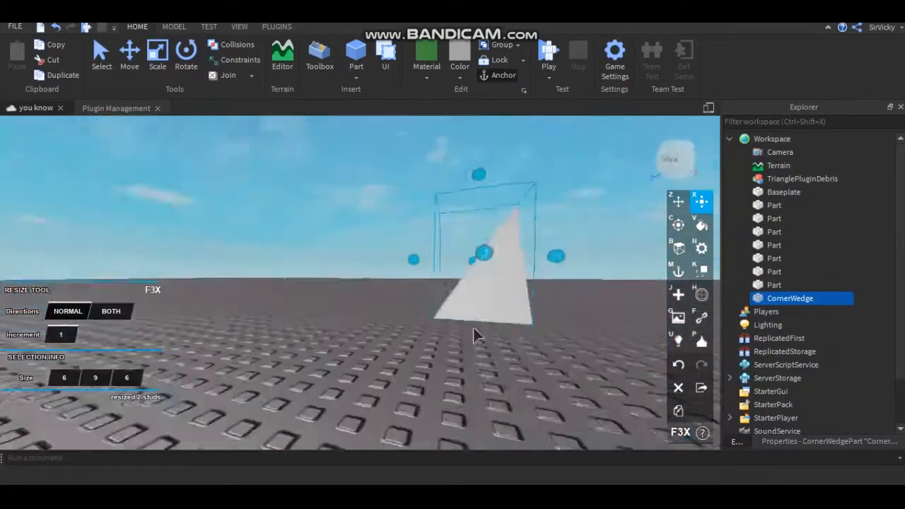
- Duplicate the enlarged corner wedge in place
{"action": "right_click_drag", "start_coordinate": [474, 333], "coordinate": [500, 302]}
{"action": "scroll", "coordinate": [475, 334], "scroll_direction": "up", "scroll_amount": 10}
{"action": "scroll", "coordinate": [472, 327], "scroll_direction": "down", "scroll_amount": 5}
{"action": "scroll", "coordinate": [500, 301], "scroll_direction": "up", "scroll_amount": 5}
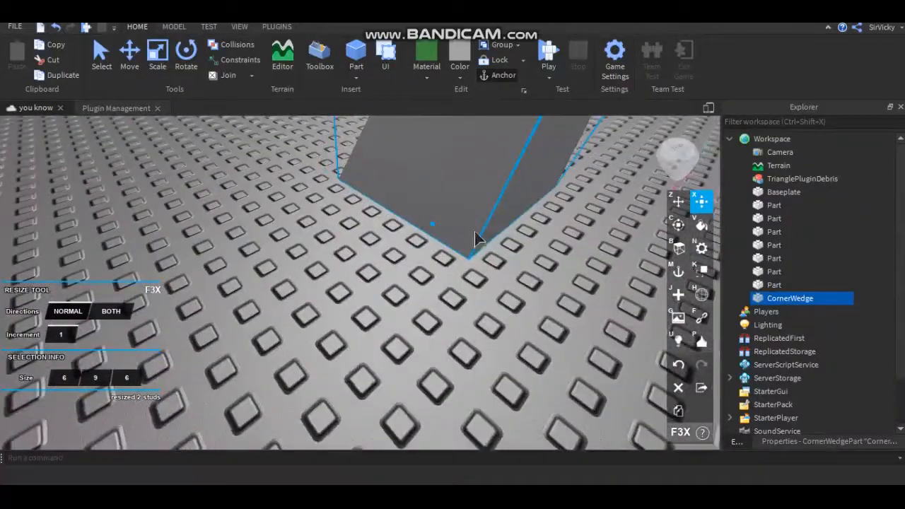
{"action": "right_click_drag", "start_coordinate": [470, 208], "coordinate": [467, 208]}
{"action": "key", "text": "ctrl+d"}
{"action": "scroll", "coordinate": [467, 202], "scroll_direction": "down", "scroll_amount": 5}
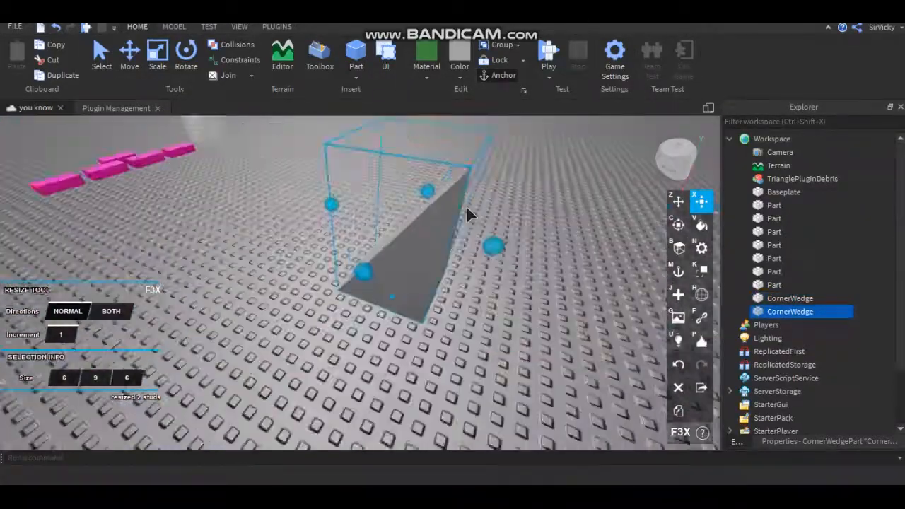
{"action": "scroll", "coordinate": [467, 207], "scroll_direction": "down", "scroll_amount": 5}
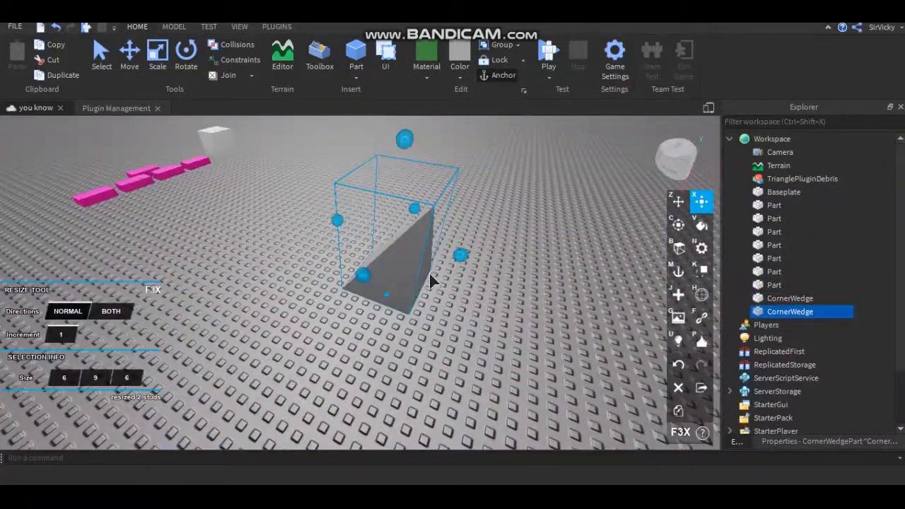
- Rotate the duplicate corner wedge about its vertical axis to 178 degrees
{"action": "scroll", "coordinate": [429, 272], "scroll_direction": "up", "scroll_amount": 3}
{"action": "key", "text": "c"}
{"action": "left_click_drag", "start_coordinate": [427, 199], "coordinate": [216, 457]}
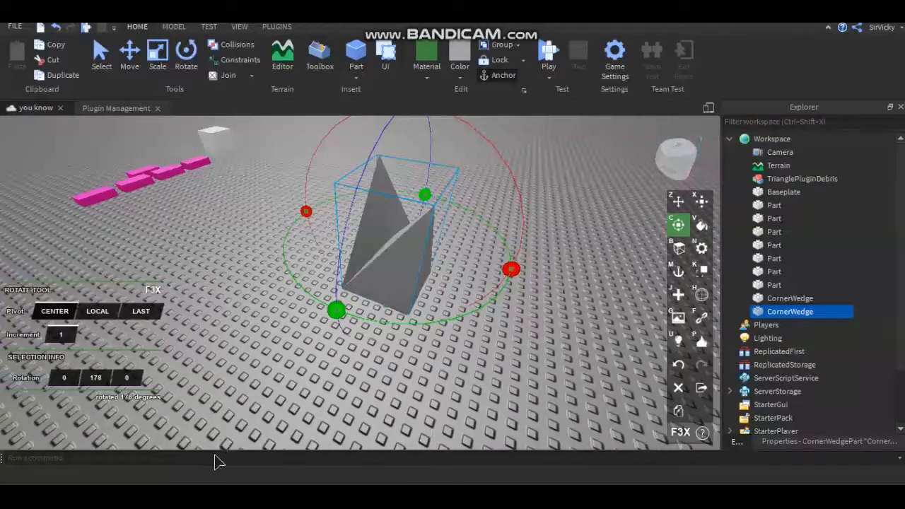
- Move the duplicate corner wedge across the baseplate relative to the original with the Move tool
{"action": "key", "text": "z"}
{"action": "left_click_drag", "start_coordinate": [460, 263], "coordinate": [521, 330]}
{"action": "key", "text": "w"}
{"action": "right_click_drag", "start_coordinate": [525, 331], "coordinate": [451, 295]}
- Rotate the duplicate corner wedge about its vertical axis to -88 degrees and deselect it
{"action": "key", "text": "c"}
{"action": "key", "text": "s"}
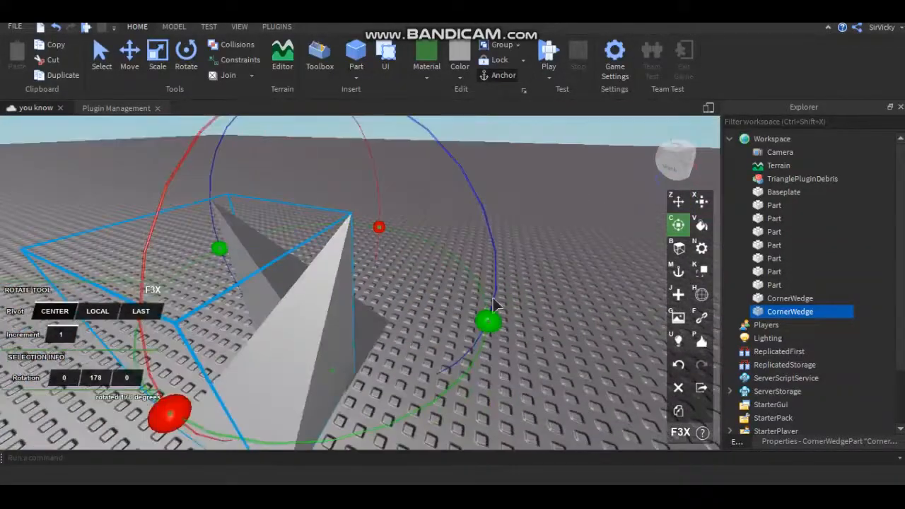
{"action": "left_click_drag", "start_coordinate": [491, 315], "coordinate": [401, 199]}
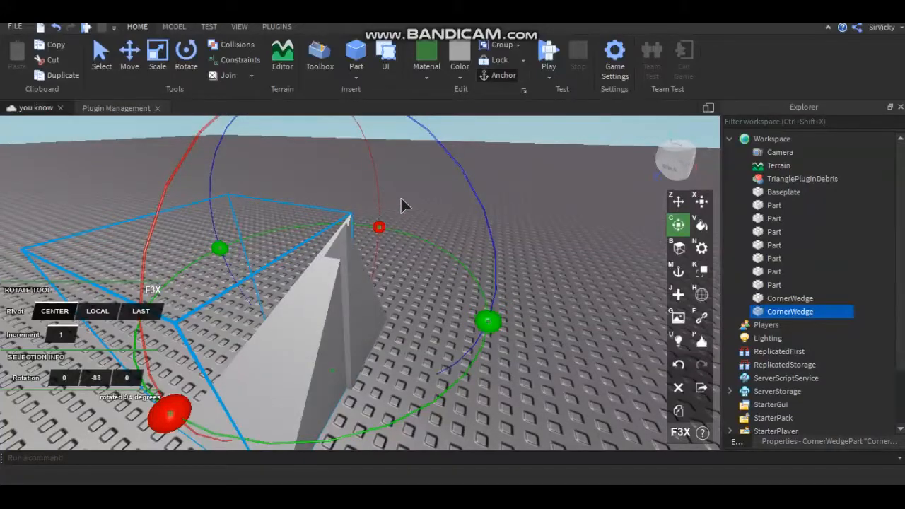
{"action": "key", "text": "d"}
{"action": "right_click_drag", "start_coordinate": [401, 199], "coordinate": [401, 198]}
{"action": "left_click", "coordinate": [419, 204]}
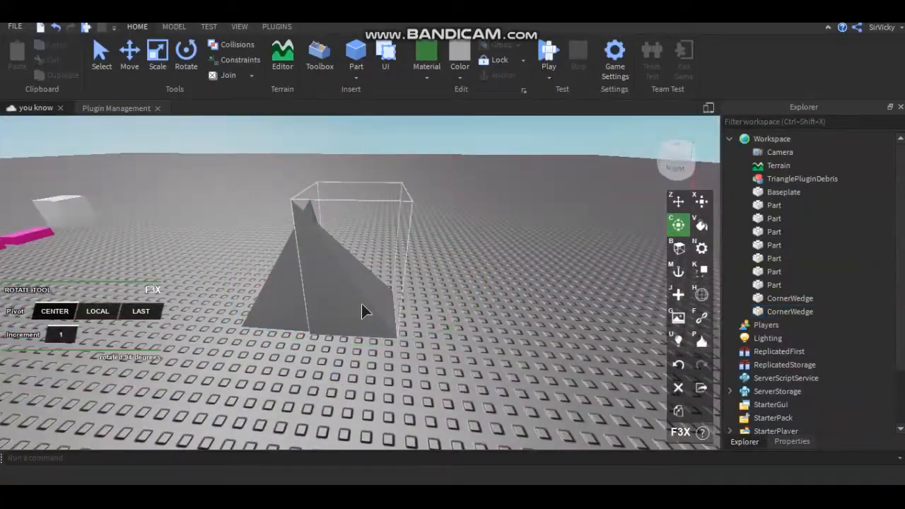
- Reselect the rotated corner wedge and turn it about its vertical axis to -129 degrees
{"action": "left_click", "coordinate": [362, 303]}
{"action": "key", "text": "w"}
{"action": "key", "text": "s"}
{"action": "right_click_drag", "start_coordinate": [397, 293], "coordinate": [402, 291]}
{"action": "left_click_drag", "start_coordinate": [586, 272], "coordinate": [598, 299]}
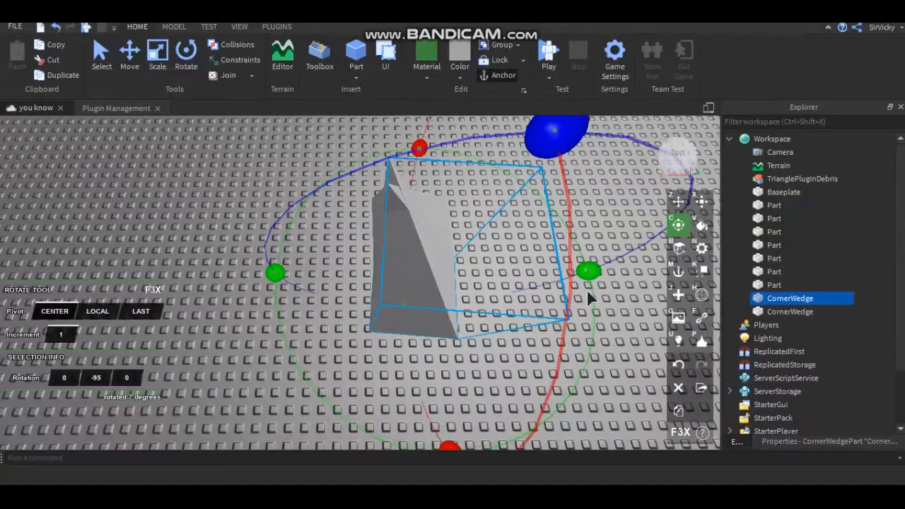
{"action": "right_click_drag", "start_coordinate": [586, 291], "coordinate": [531, 301]}
{"action": "left_click_drag", "start_coordinate": [459, 283], "coordinate": [428, 335]}
- Move the rotated corner wedge about 3 studs and nudge it so its tip meets the other wedge's tip
{"action": "key", "text": "z"}
{"action": "left_click_drag", "start_coordinate": [311, 244], "coordinate": [284, 255]}
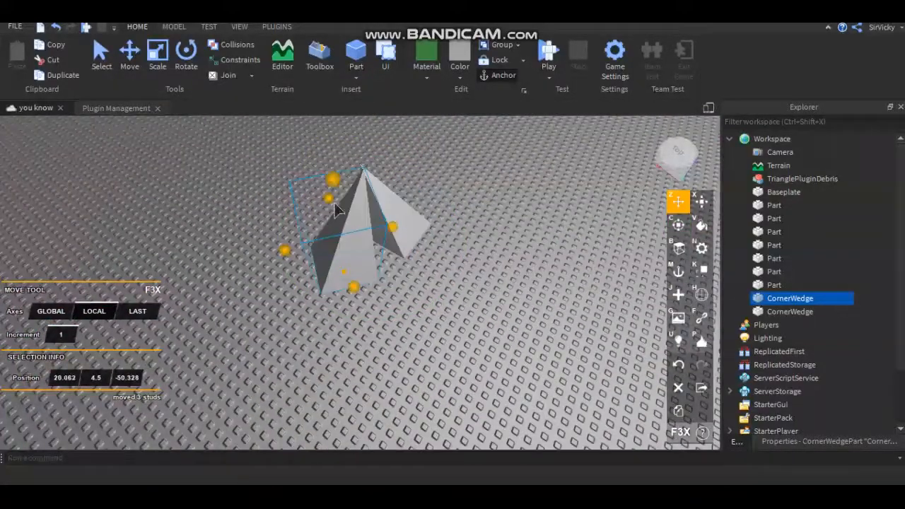
{"action": "left_click_drag", "start_coordinate": [327, 197], "coordinate": [329, 188]}
- Fine-tune the corner wedge's vertical-axis rotation to -132 degrees
{"action": "key", "text": "c"}
{"action": "key", "text": "w"}
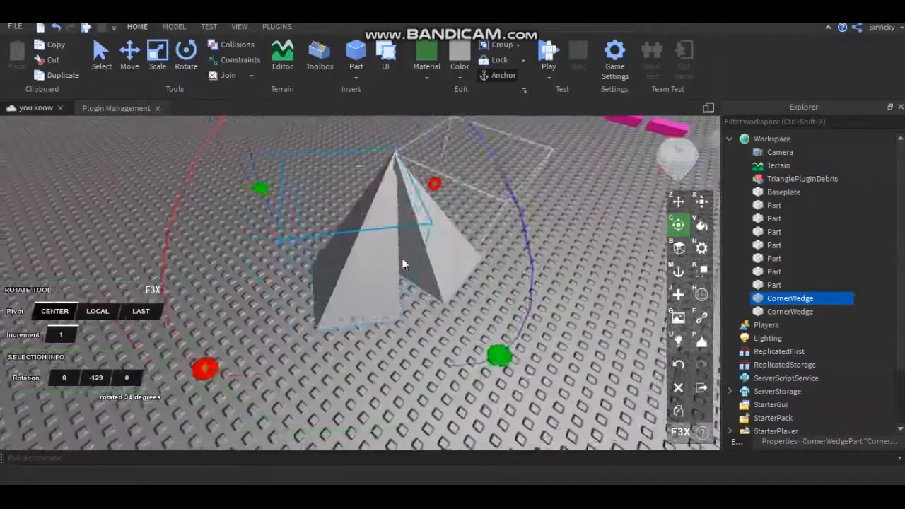
{"action": "key", "text": "d"}
{"action": "left_click_drag", "start_coordinate": [319, 348], "coordinate": [339, 387]}
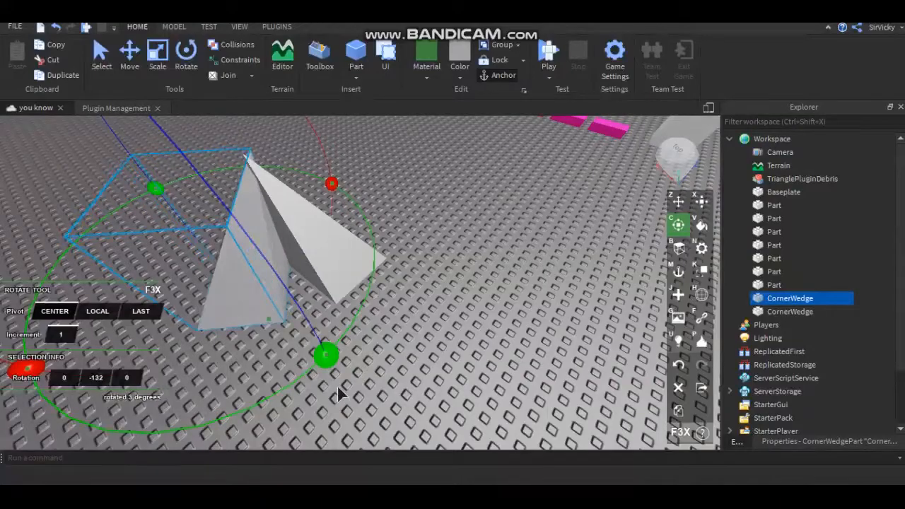
- Deselect the corner wedge and examine the two joined wedges from several sides
{"action": "key", "text": "a"}
{"action": "right_click_drag", "start_coordinate": [340, 387], "coordinate": [339, 386]}
{"action": "key", "text": "w"}
{"action": "right_click_drag", "start_coordinate": [344, 317], "coordinate": [375, 339]}
{"action": "key", "text": "s"}
{"action": "key", "text": "w"}
{"action": "left_click", "coordinate": [359, 232]}
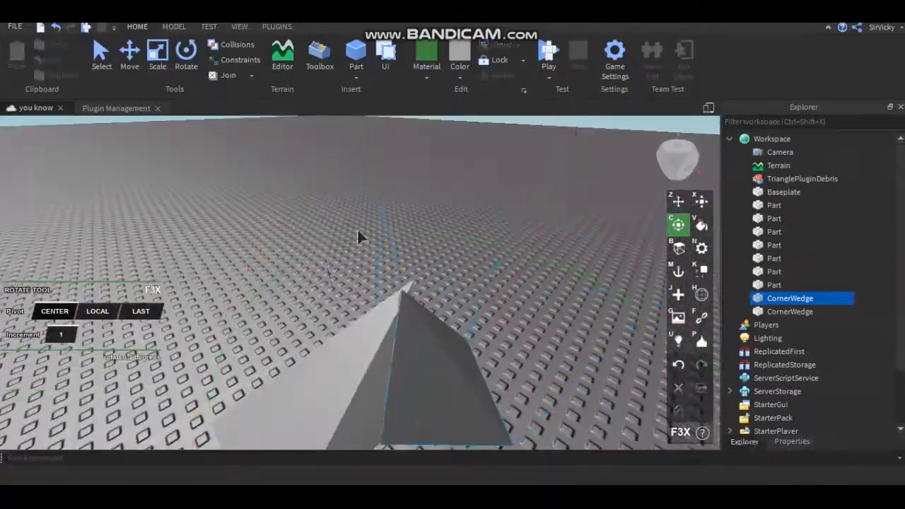
{"action": "key", "text": "a"}
{"action": "right_click_drag", "start_coordinate": [358, 232], "coordinate": [377, 237]}
{"action": "key", "text": "s"}
{"action": "key", "text": "w"}
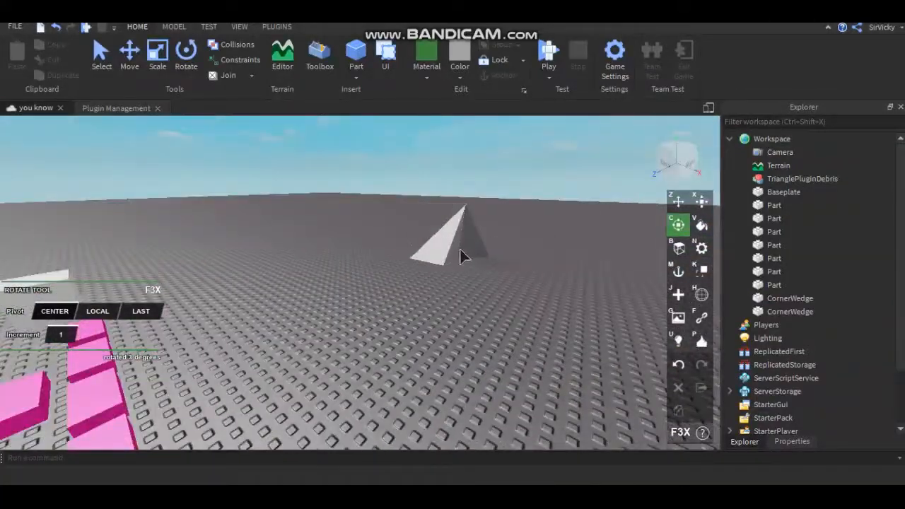
{"action": "key", "text": "a"}
{"action": "key", "text": "w"}
{"action": "key", "text": "s"}
{"action": "right_click_drag", "start_coordinate": [476, 336], "coordinate": [463, 340]}
- Add a mesh to the end magenta part of the row with the Mesh tool
{"action": "key", "text": "h"}
{"action": "right_click_drag", "start_coordinate": [293, 386], "coordinate": [273, 317]}
{"action": "key", "text": "s"}
{"action": "key", "text": "d"}
{"action": "key", "text": "a"}
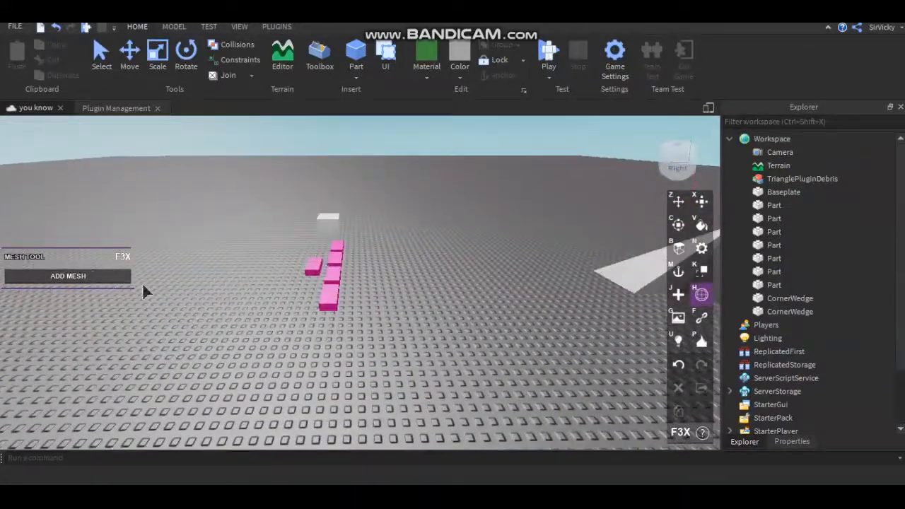
{"action": "left_click", "coordinate": [328, 297]}
{"action": "left_click", "coordinate": [71, 276]}
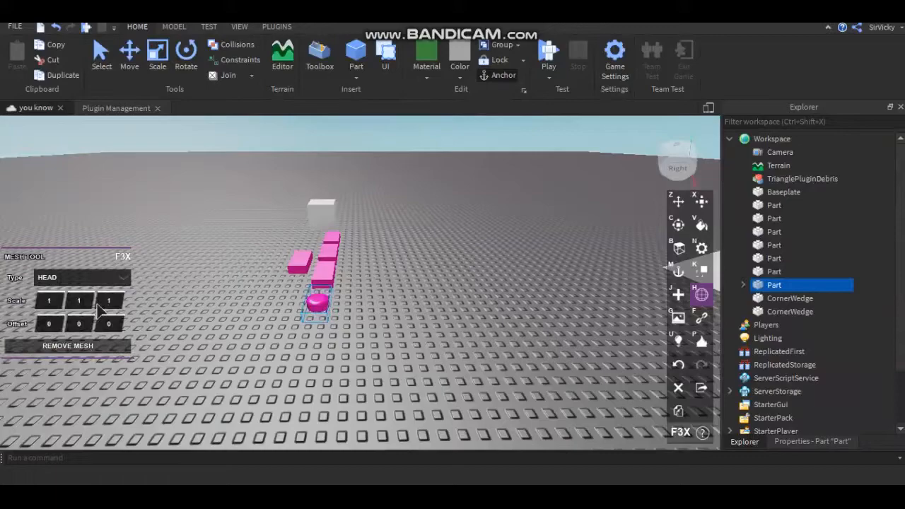
- Change the magenta part's mesh type to File
{"action": "left_click", "coordinate": [69, 278]}
{"action": "right_click_drag", "start_coordinate": [257, 265], "coordinate": [261, 271]}
{"action": "key", "text": "w"}
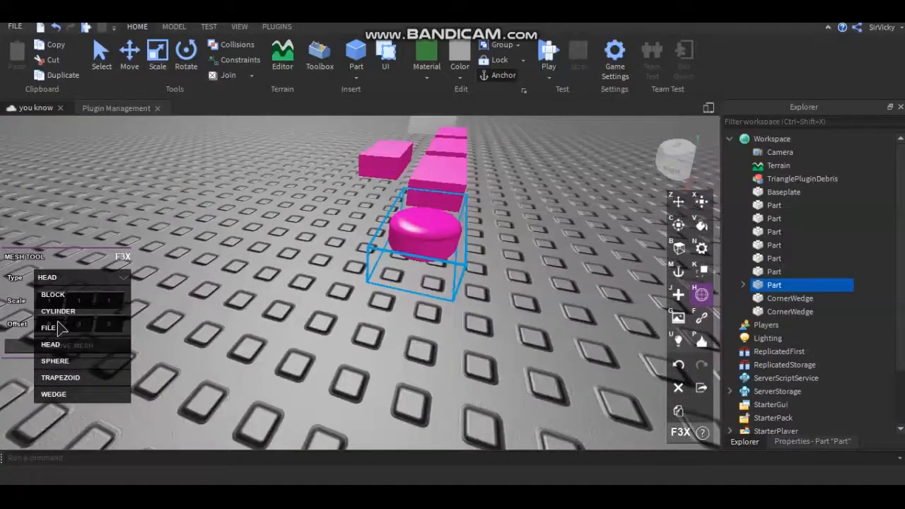
{"action": "left_click", "coordinate": [51, 328]}
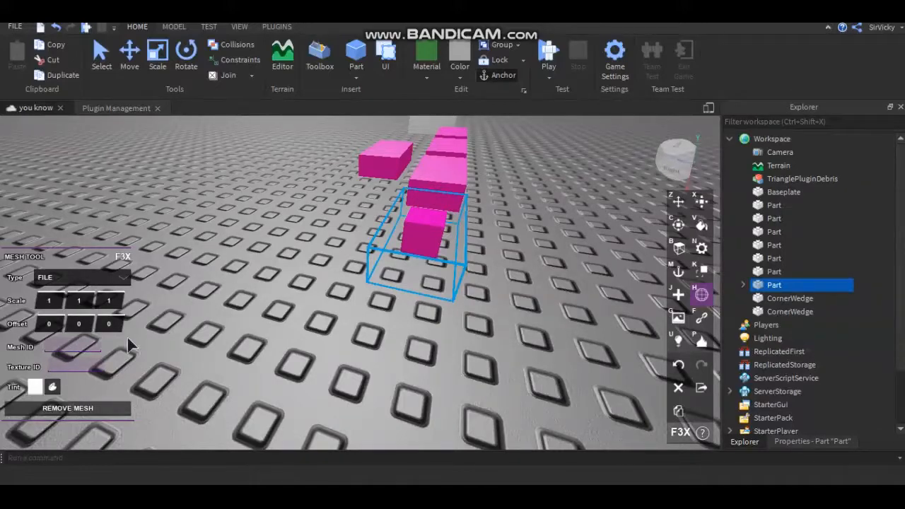
- Set the mesh tint to red with hue 360, saturation 100% and brightness 100%
{"action": "left_click", "coordinate": [52, 388]}
{"action": "left_click", "coordinate": [420, 166]}
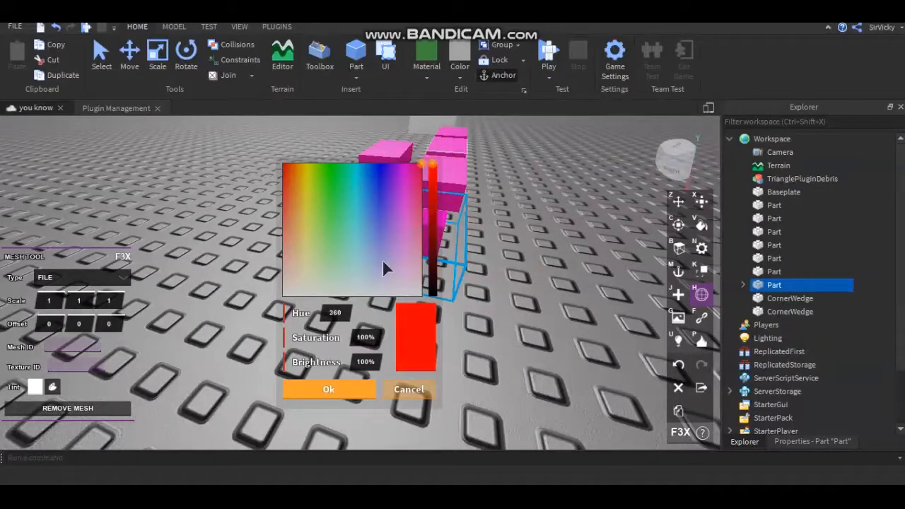
{"action": "left_click", "coordinate": [341, 393]}
{"action": "right_click_drag", "start_coordinate": [393, 295], "coordinate": [399, 283]}
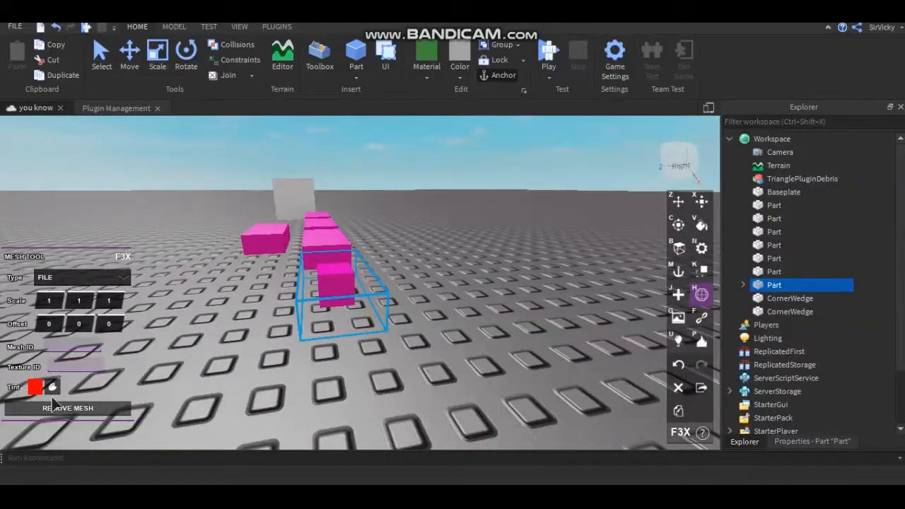
- Remove the mesh from the magenta part
{"action": "left_click", "coordinate": [77, 408]}
{"action": "right_click_drag", "start_coordinate": [417, 208], "coordinate": [453, 209]}
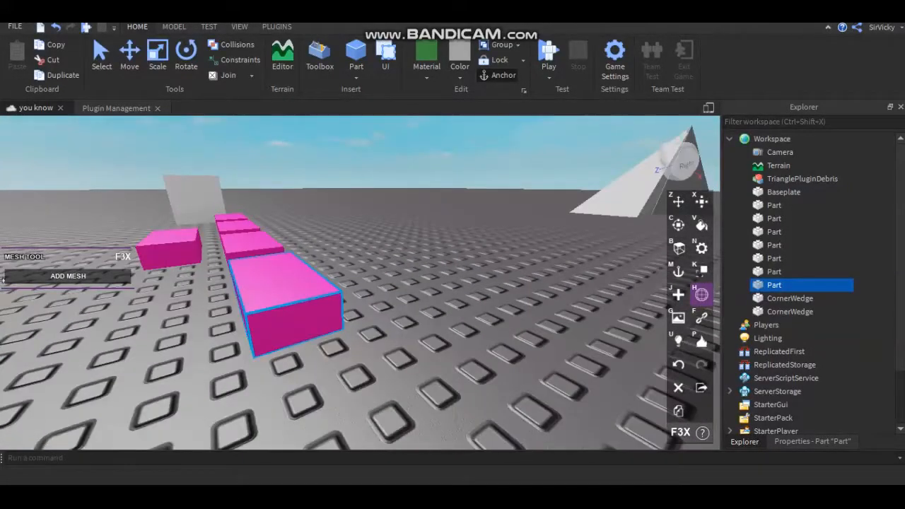
- Add a decal to the magenta part's front side with the Texture tool and switch to the Weld tool
{"action": "left_click", "coordinate": [678, 317]}
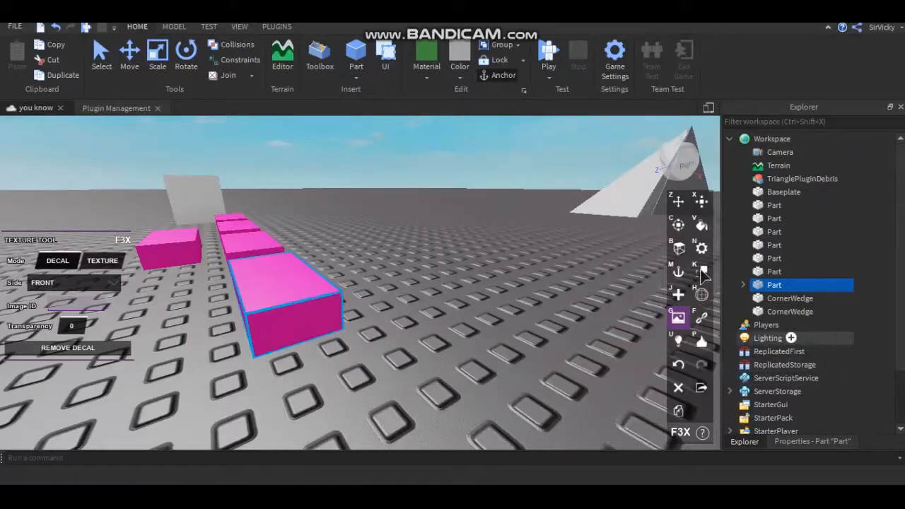
{"action": "left_click", "coordinate": [703, 320]}
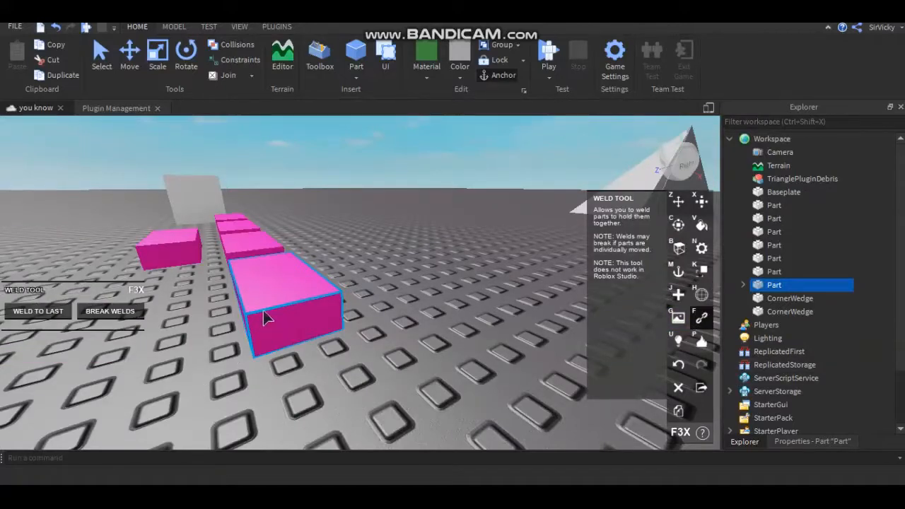
{"action": "right_click_drag", "start_coordinate": [371, 306], "coordinate": [369, 302]}
{"action": "key", "text": "a"}
{"action": "key", "text": "s"}
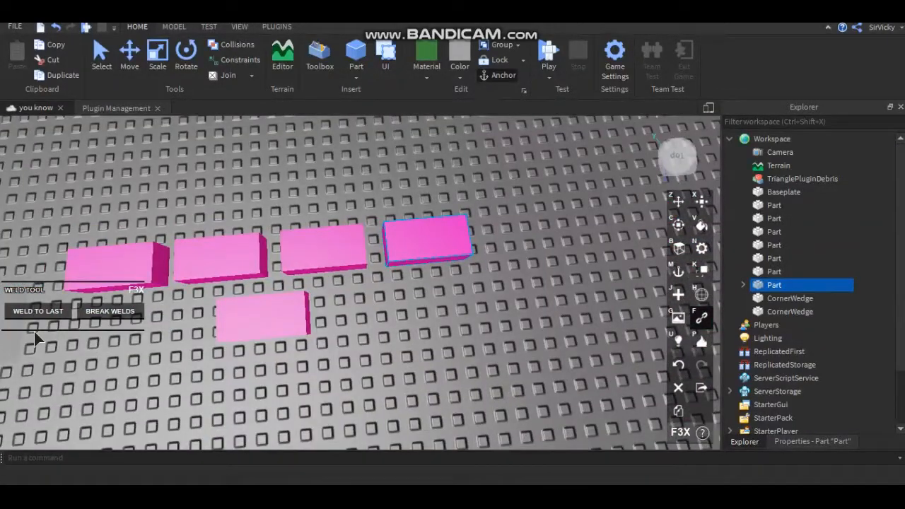
{"action": "scroll", "coordinate": [89, 321], "scroll_direction": "up", "scroll_amount": 5}
{"action": "scroll", "coordinate": [64, 315], "scroll_direction": "down", "scroll_amount": 5}
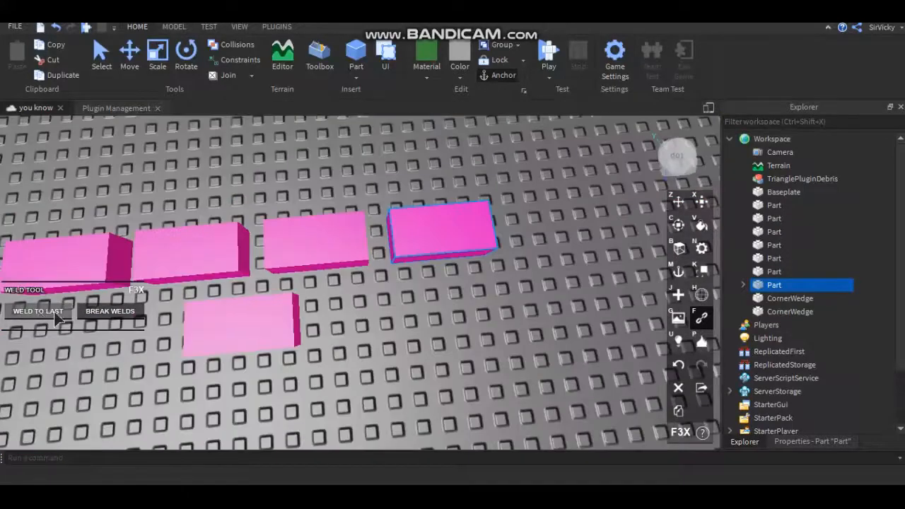
- Try to weld the end magenta part to the last selection, and select neighbouring magenta parts before clearing the selection
{"action": "left_click", "coordinate": [51, 312]}
{"action": "left_click", "coordinate": [380, 232]}
{"action": "left_click", "coordinate": [444, 221]}
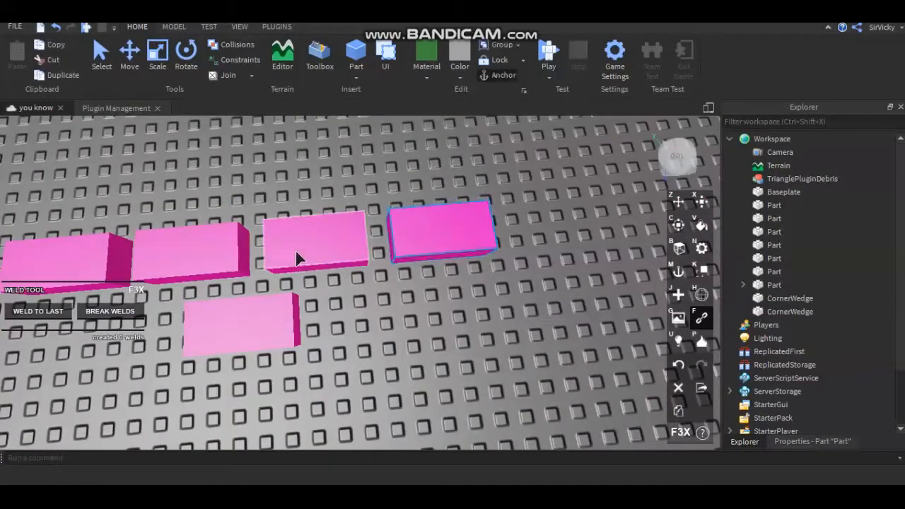
{"action": "left_click", "coordinate": [298, 257]}
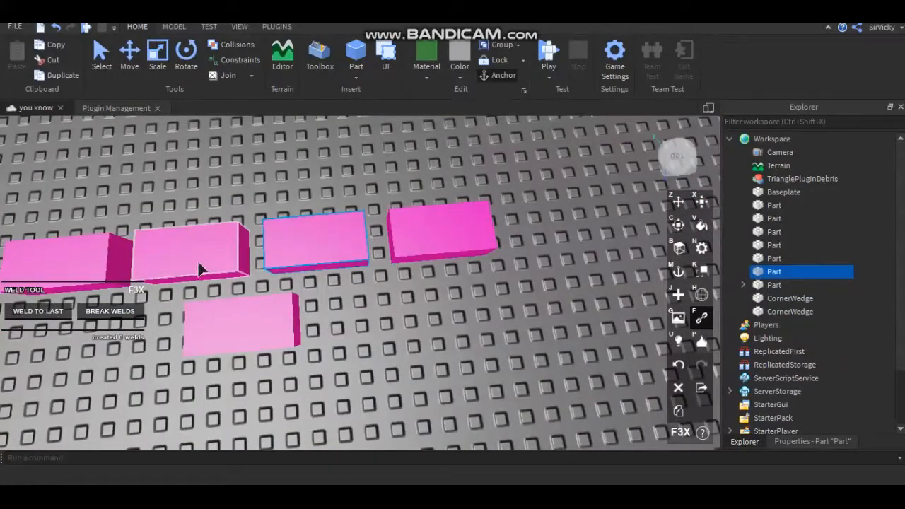
{"action": "left_click", "coordinate": [408, 358]}
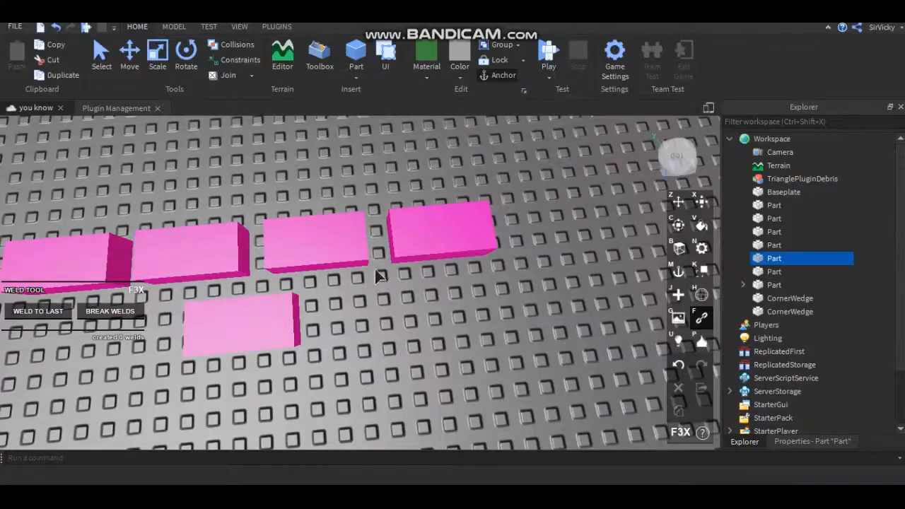
- Switch to the Lighting tool and select the end magenta part of the row
{"action": "right_click_drag", "start_coordinate": [377, 271], "coordinate": [391, 306]}
{"action": "key", "text": "d"}
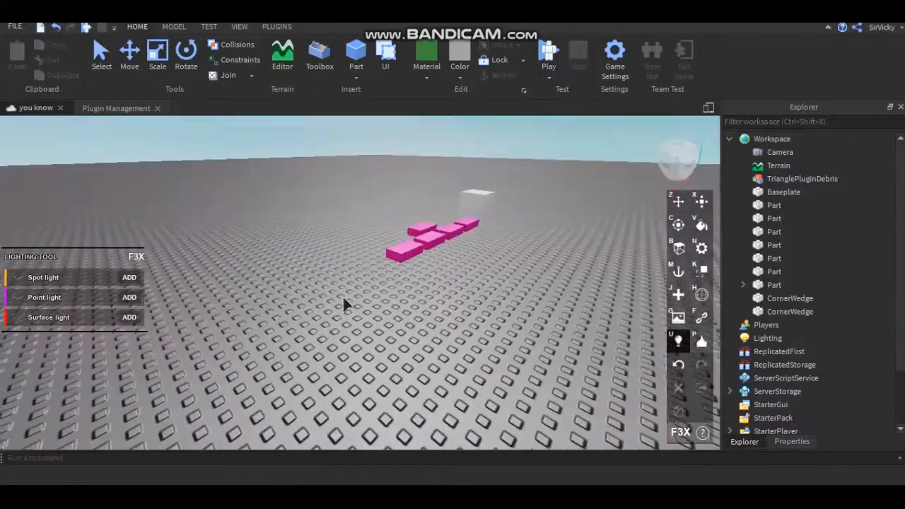
{"action": "scroll", "coordinate": [343, 301], "scroll_direction": "up", "scroll_amount": 3}
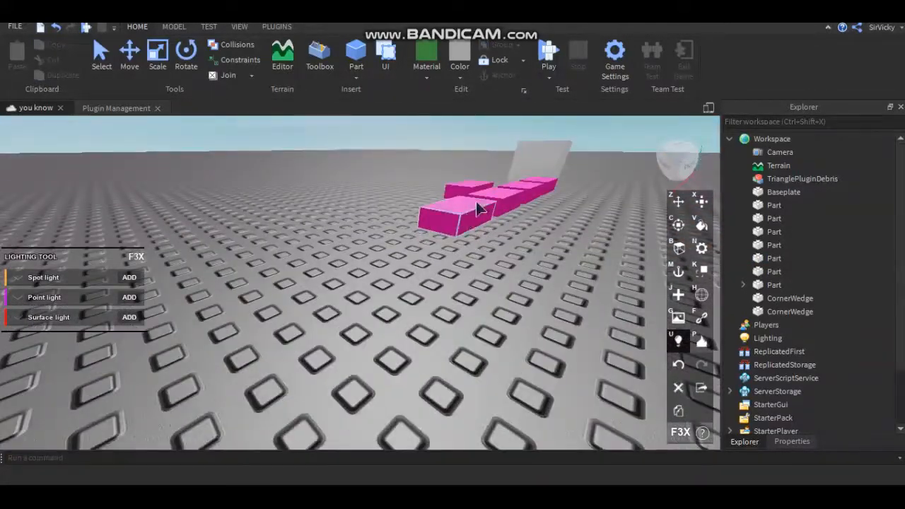
{"action": "left_click", "coordinate": [477, 209]}
{"action": "right_click_drag", "start_coordinate": [478, 208], "coordinate": [457, 219]}
{"action": "scroll", "coordinate": [457, 219], "scroll_direction": "up", "scroll_amount": 2}
{"action": "scroll", "coordinate": [457, 219], "scroll_direction": "down", "scroll_amount": 2}
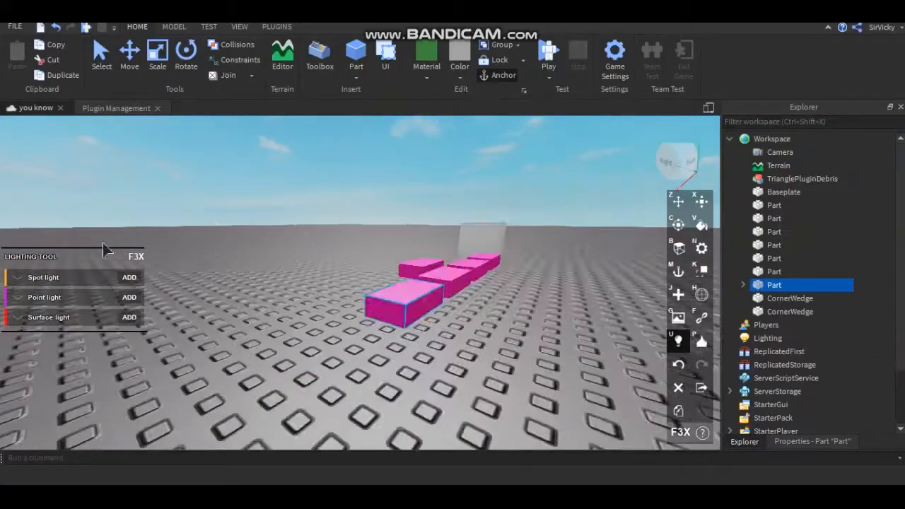
- Add a spot light, a point light and a surface light to the selected end magenta part
{"action": "left_click", "coordinate": [129, 281]}
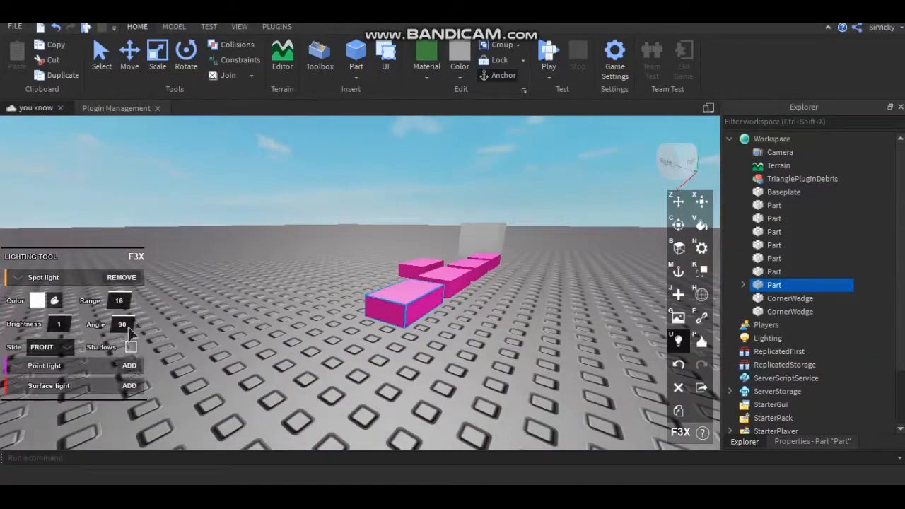
{"action": "left_click", "coordinate": [129, 367]}
{"action": "left_click", "coordinate": [129, 387]}
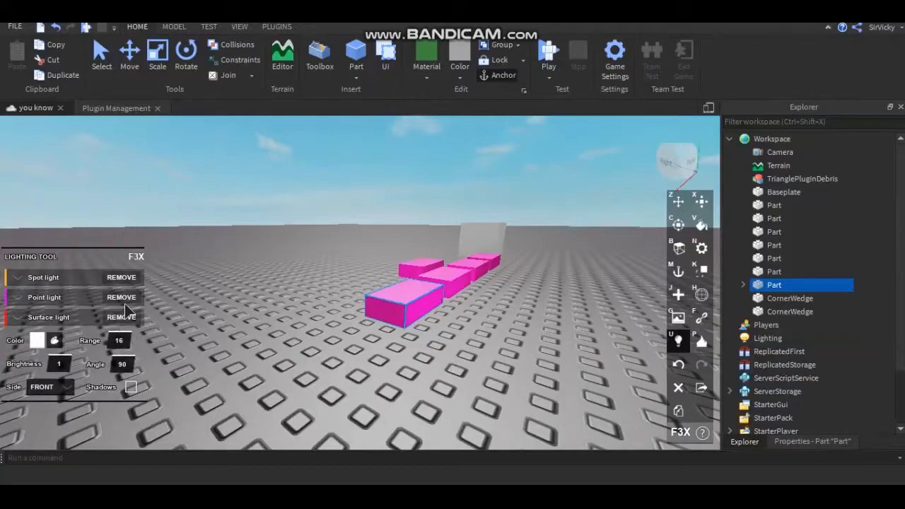
- Select the white cube near the row of magenta parts and switch to the Decorate tool
{"action": "right_click_drag", "start_coordinate": [452, 300], "coordinate": [451, 321]}
{"action": "scroll", "coordinate": [451, 321], "scroll_direction": "down", "scroll_amount": 8}
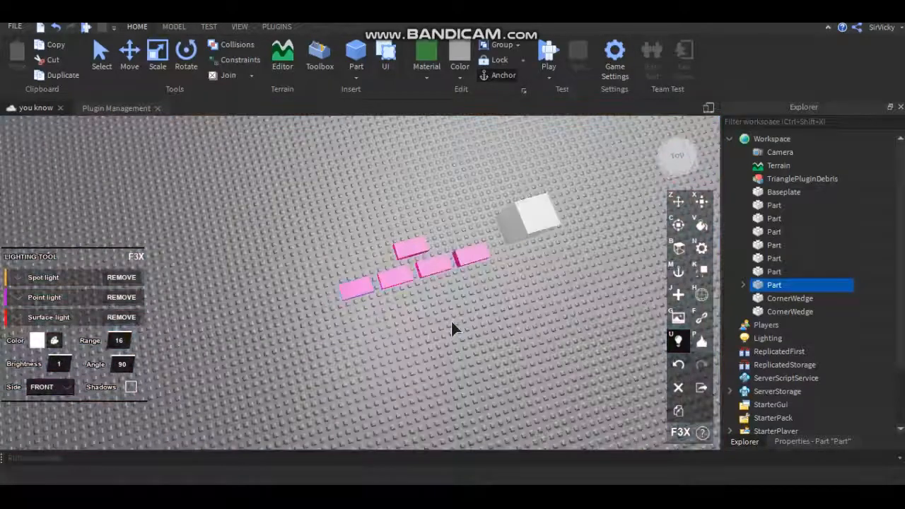
{"action": "middle_click_drag", "start_coordinate": [406, 331], "coordinate": [491, 331]}
{"action": "left_click", "coordinate": [491, 331]}
{"action": "right_click_drag", "start_coordinate": [490, 331], "coordinate": [401, 270]}
{"action": "scroll", "coordinate": [486, 336], "scroll_direction": "up", "scroll_amount": 5}
{"action": "scroll", "coordinate": [488, 335], "scroll_direction": "down", "scroll_amount": 5}
{"action": "scroll", "coordinate": [474, 309], "scroll_direction": "up", "scroll_amount": 2}
{"action": "scroll", "coordinate": [401, 269], "scroll_direction": "up", "scroll_amount": 2}
{"action": "left_click", "coordinate": [422, 273]}
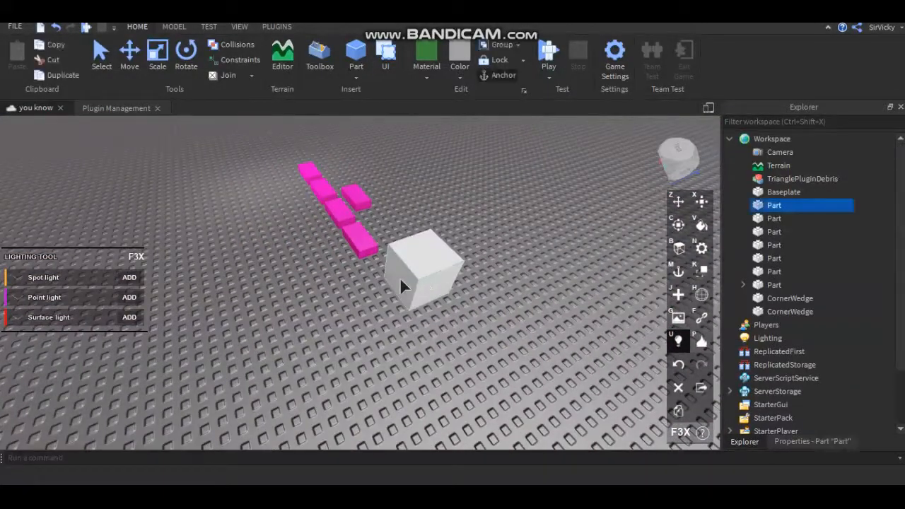
{"action": "key", "text": "p"}
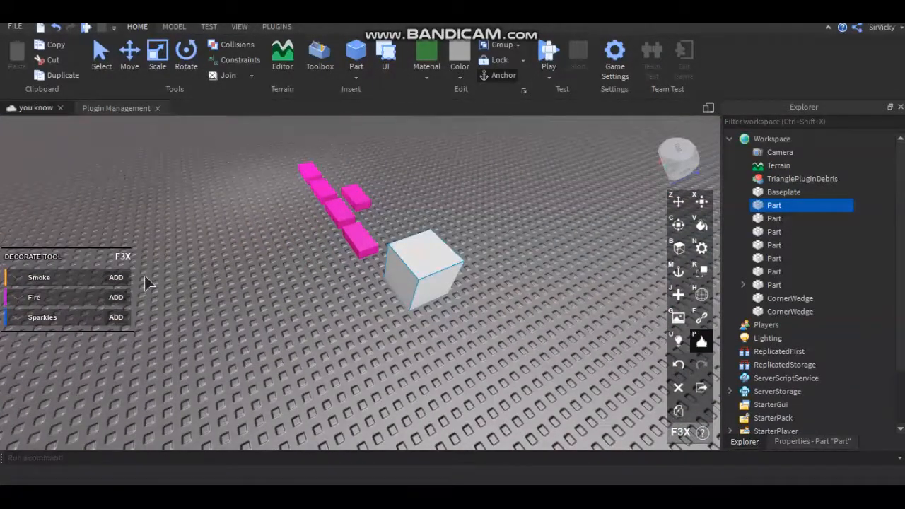
- Add smoke, fire and sparkles to the white cube and show the fire effect's settings
{"action": "left_click", "coordinate": [119, 278]}
{"action": "left_click", "coordinate": [117, 343]}
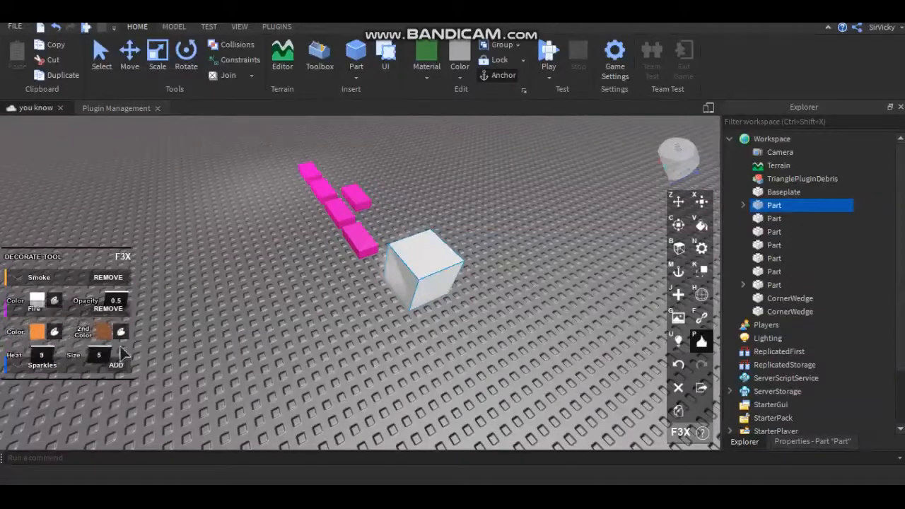
{"action": "left_click", "coordinate": [121, 366]}
{"action": "right_click_drag", "start_coordinate": [488, 247], "coordinate": [449, 264]}
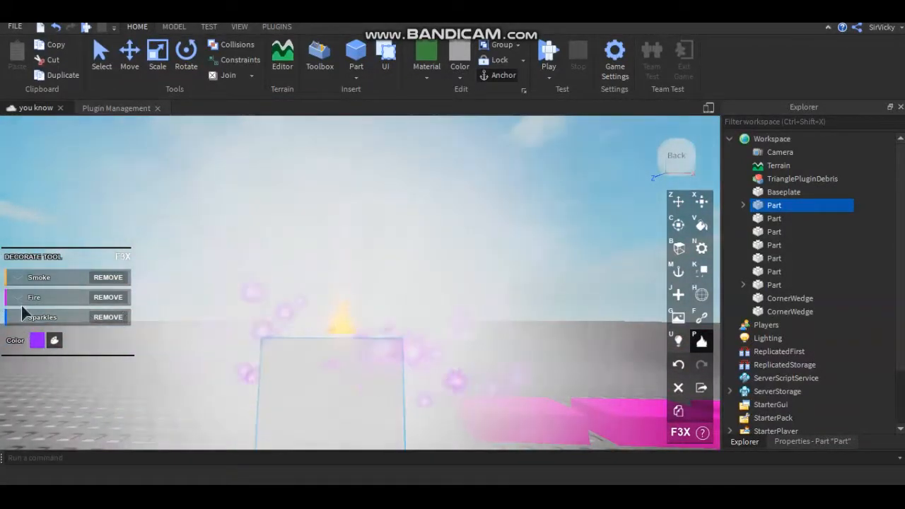
{"action": "left_click", "coordinate": [22, 304]}
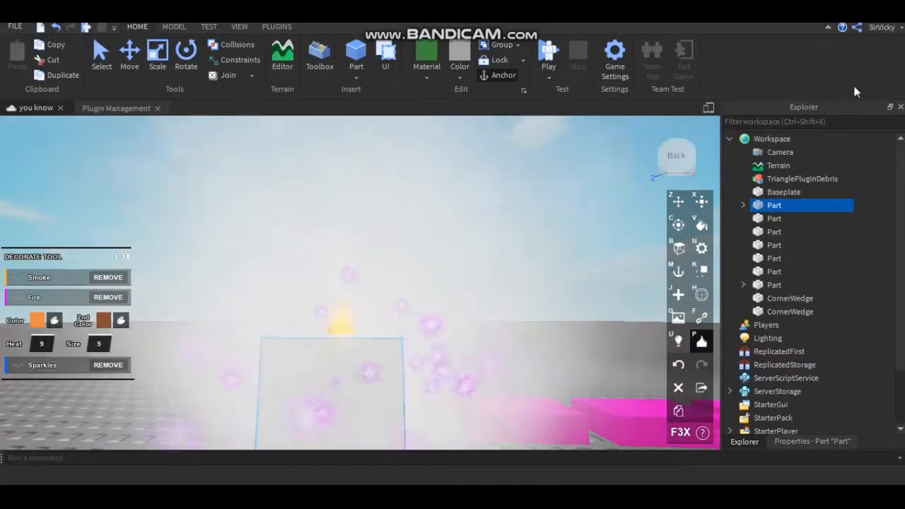